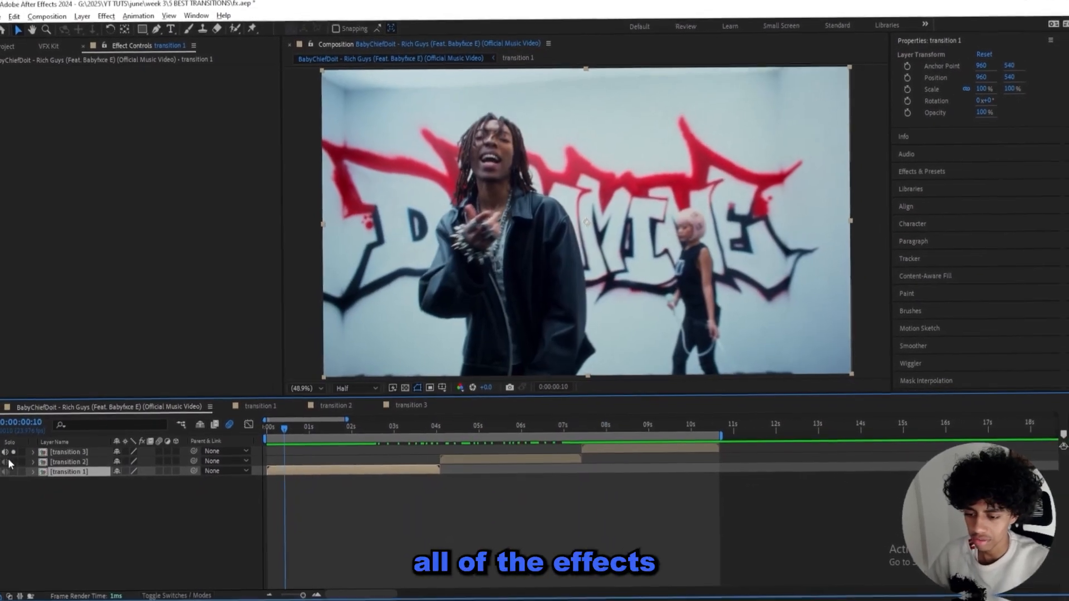
Step: Open the transition 1 composition and preview its finished transition from about 0:00:01:20
{"action": "double_click", "coordinate": [337, 470]}
{"action": "left_click", "coordinate": [362, 426]}
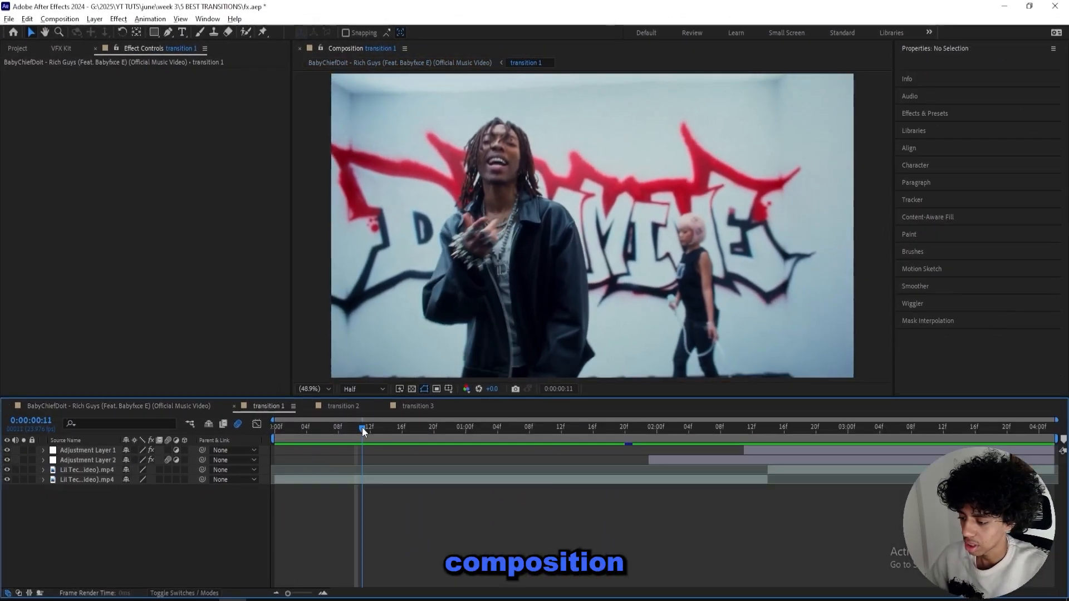
{"action": "left_click_drag", "start_coordinate": [362, 427], "coordinate": [623, 430]}
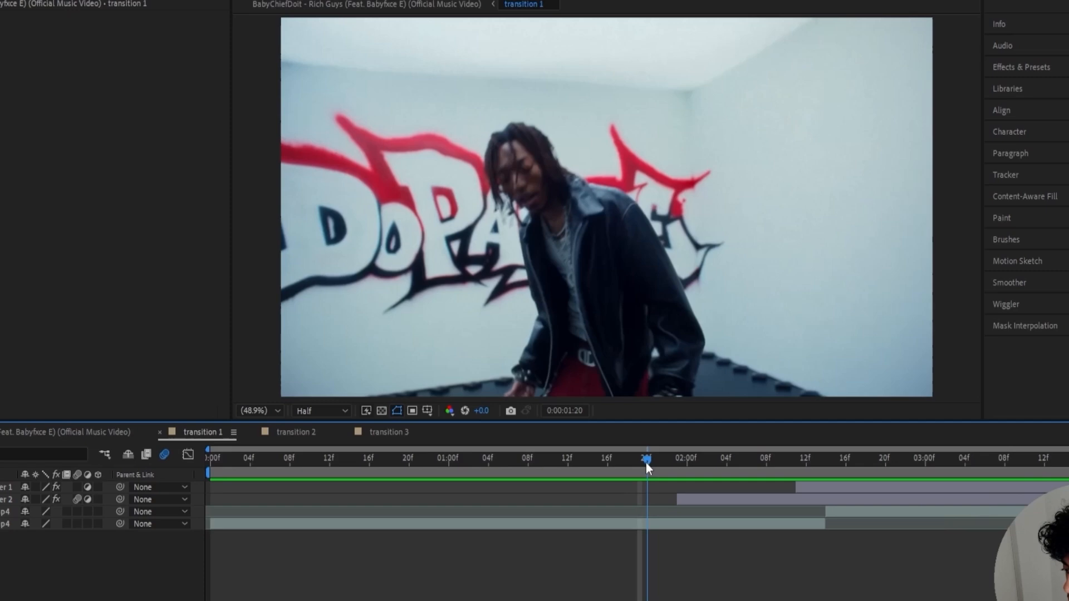
{"action": "key", "text": "space"}
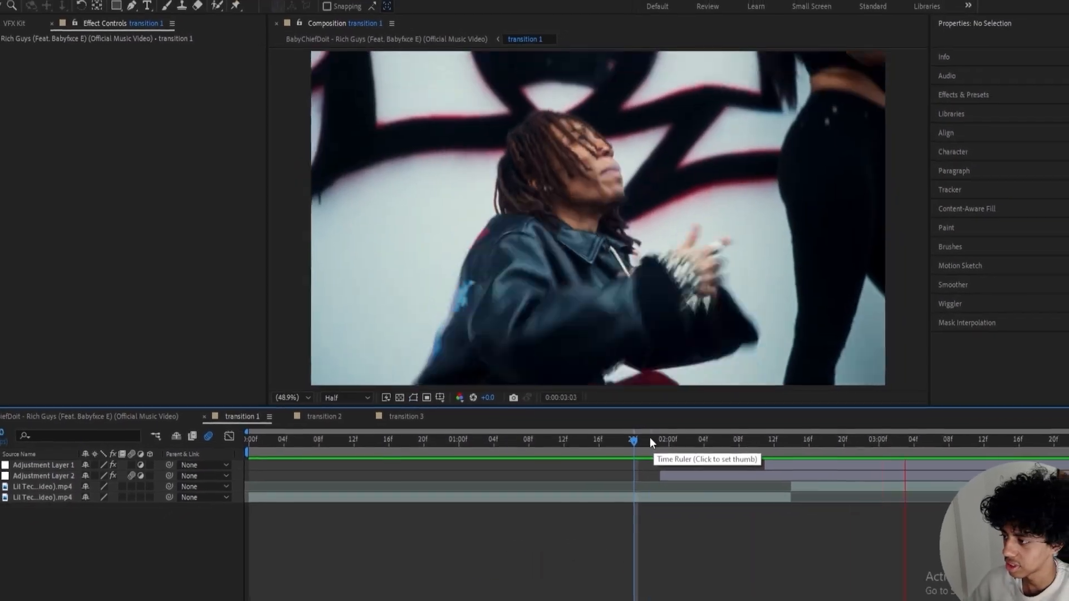
{"action": "left_click", "coordinate": [666, 460]}
{"action": "key", "text": "space"}
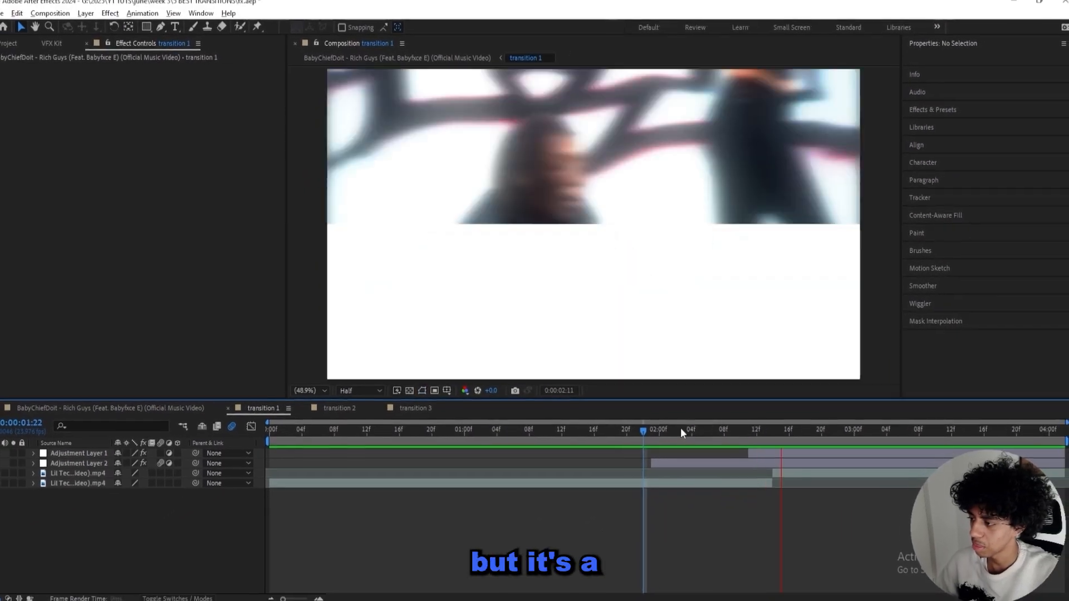
{"action": "key", "text": "space"}
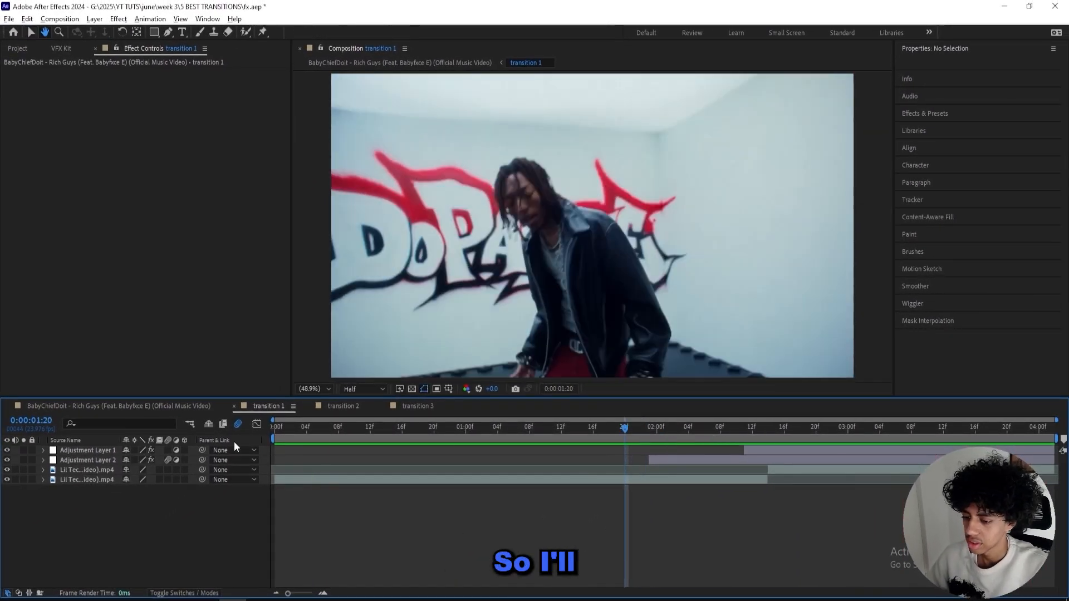
Step: Delete the two existing adjustment layers from the transition 1 composition
{"action": "left_click", "coordinate": [88, 449]}
{"action": "left_click", "coordinate": [80, 460], "text": "shift"}
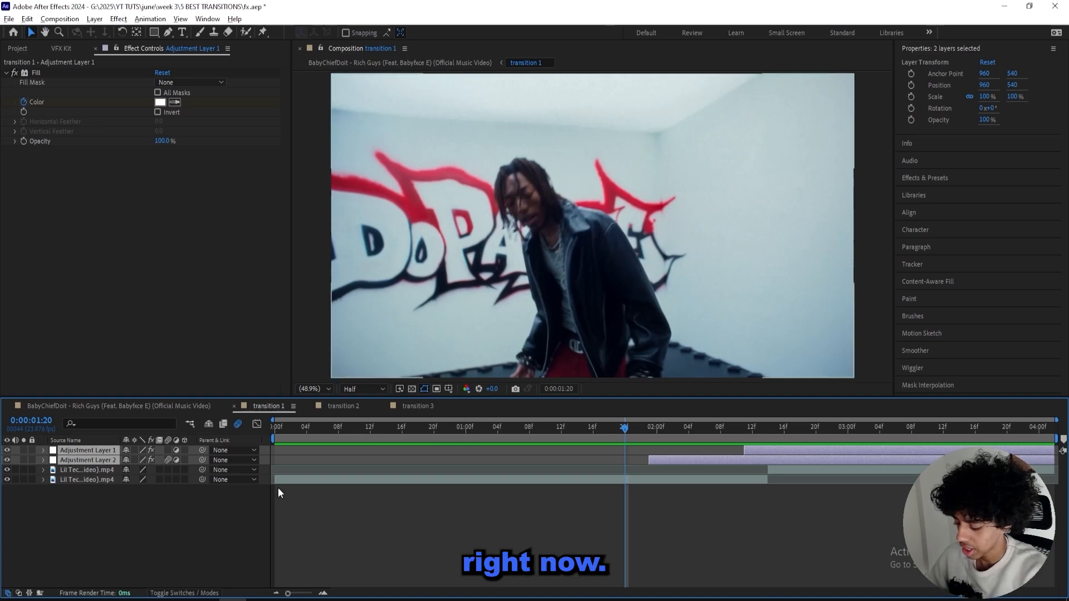
{"action": "key", "text": "ctrl+alt+y"}
{"action": "key", "text": "Delete"}
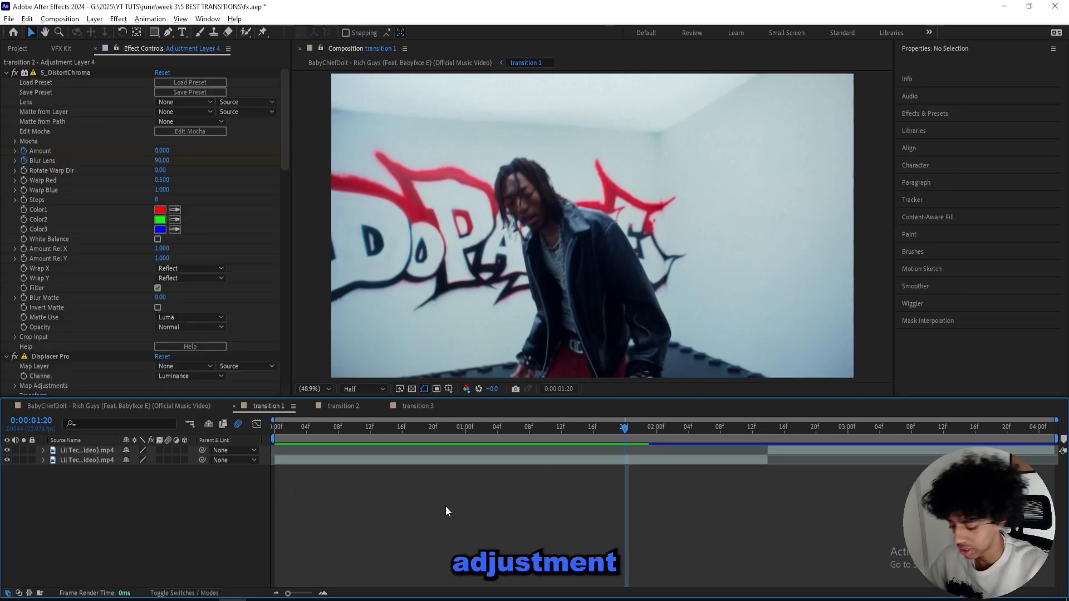
Step: Create two new adjustment layers above the clips and trim both so they start at 0:00:02:03
{"action": "key", "text": "ctrl+alt+y"}
{"action": "key", "text": "ctrl+alt+y"}
{"action": "left_click_drag", "start_coordinate": [627, 430], "coordinate": [690, 463]}
{"action": "left_click", "coordinate": [684, 462], "text": "shift"}
{"action": "key", "text": "ctrl+shift+d"}
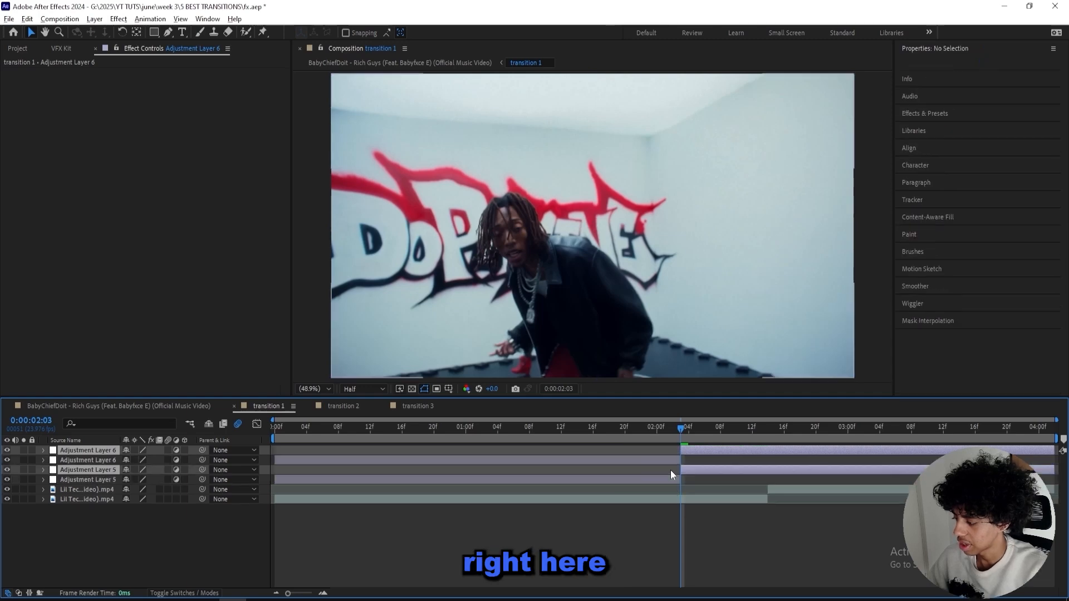
{"action": "left_click", "coordinate": [670, 471]}
{"action": "left_click", "coordinate": [666, 477]}
{"action": "key", "text": "Delete"}
{"action": "left_click", "coordinate": [674, 459]}
{"action": "key", "text": "Delete"}
{"action": "left_click", "coordinate": [703, 452]}
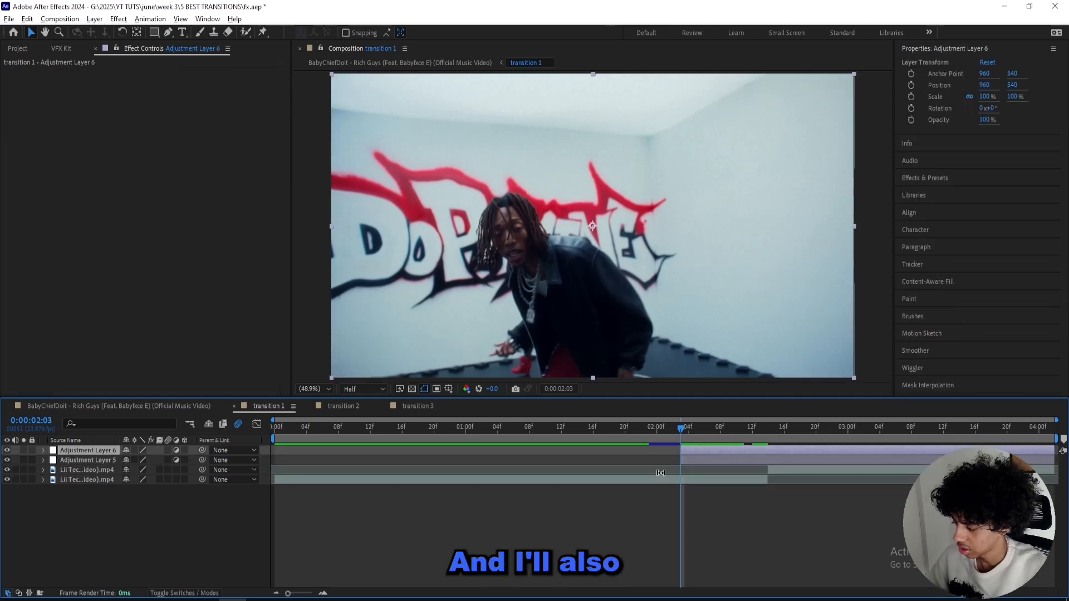
Step: Shift all four layers earlier in time together so the adjustment layers start at 0:00:01:03
{"action": "key", "text": "ctrl+a"}
{"action": "left_click_drag", "start_coordinate": [704, 453], "coordinate": [501, 429]}
{"action": "left_click", "coordinate": [503, 448]}
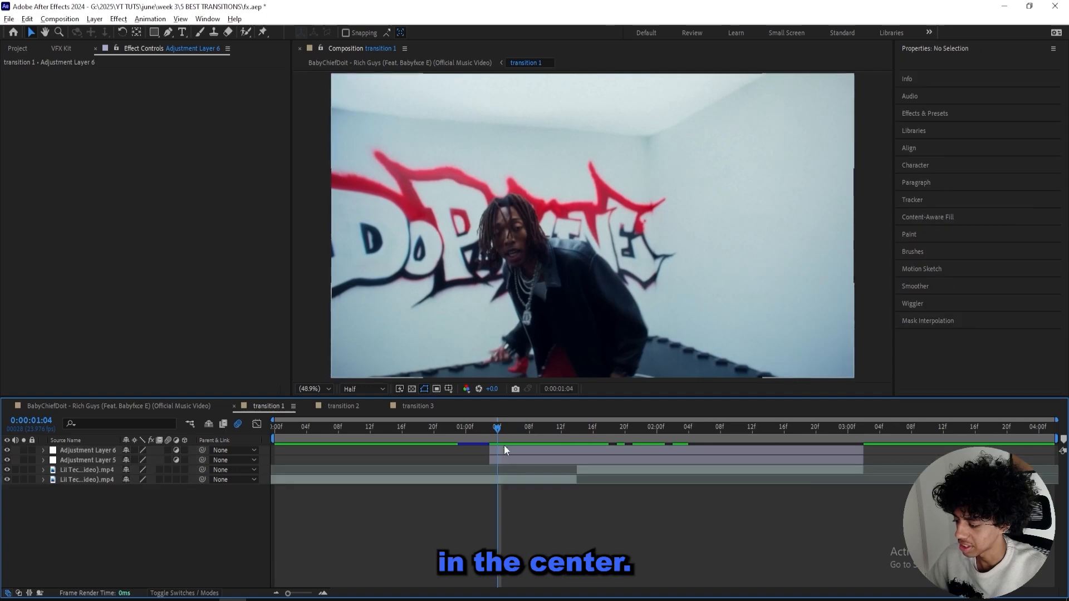
Step: Rename the upper adjustment layer to "flash" and the lower one to "fx"
{"action": "right_click", "coordinate": [75, 449]}
{"action": "left_click", "coordinate": [117, 420]}
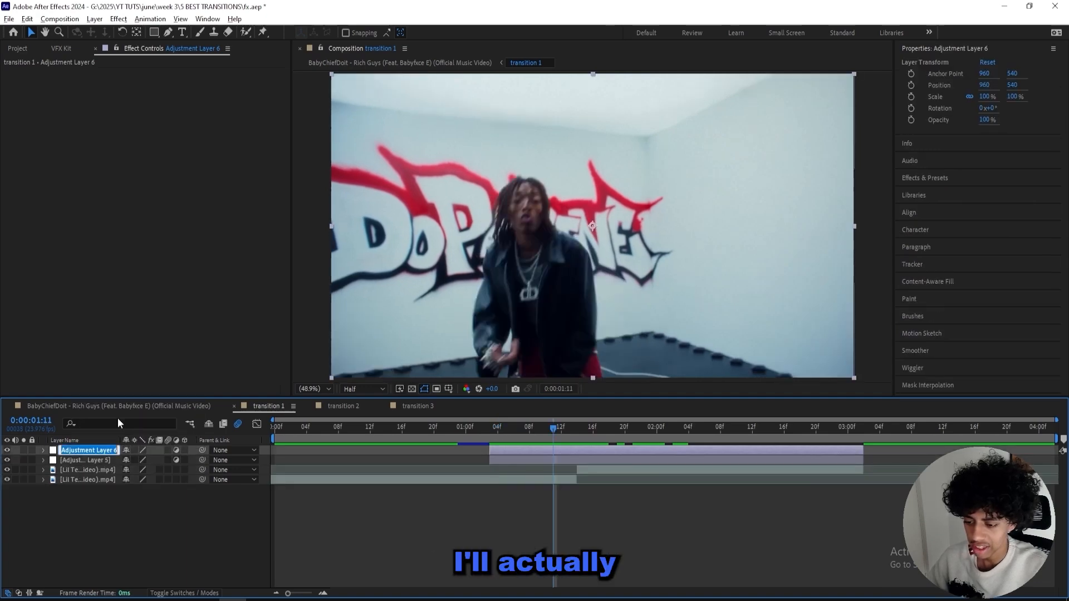
{"action": "type", "text": "flash"}
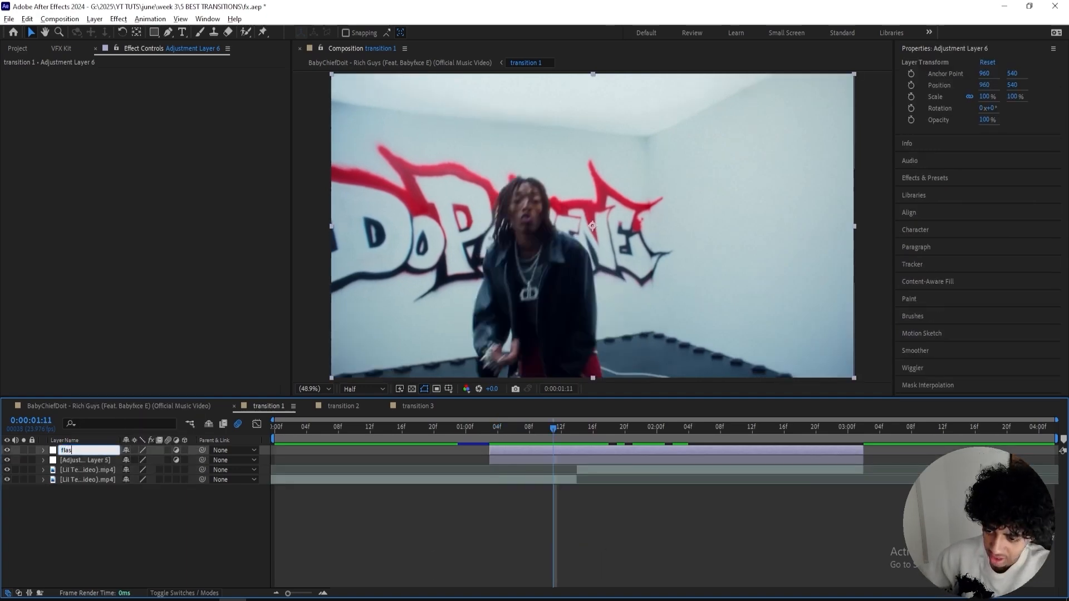
{"action": "key", "text": "Return"}
{"action": "right_click", "coordinate": [89, 460]}
{"action": "left_click", "coordinate": [115, 425]}
{"action": "type", "text": "fx"}
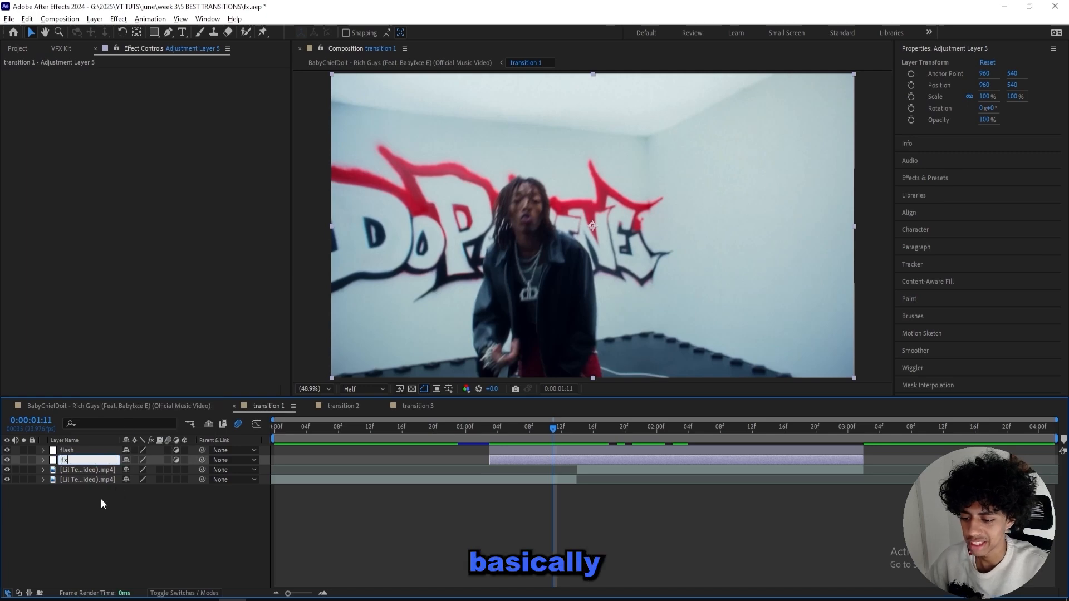
{"action": "left_click", "coordinate": [102, 498]}
Step: Find the Fill effect and apply it to the flash adjustment layer
{"action": "left_click", "coordinate": [571, 450]}
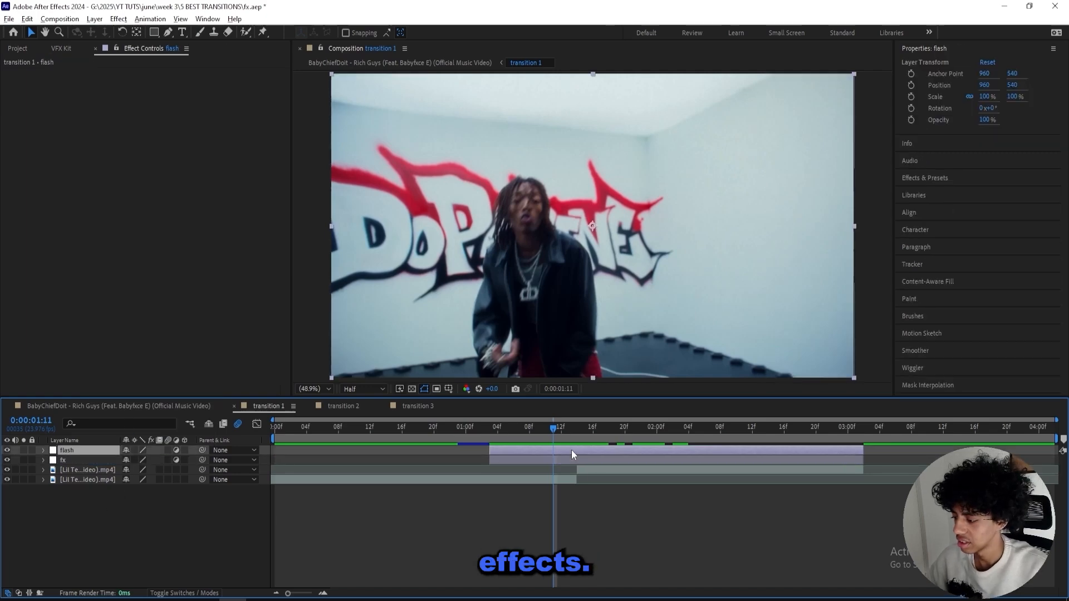
{"action": "left_click", "coordinate": [88, 461]}
{"action": "left_click", "coordinate": [390, 551]}
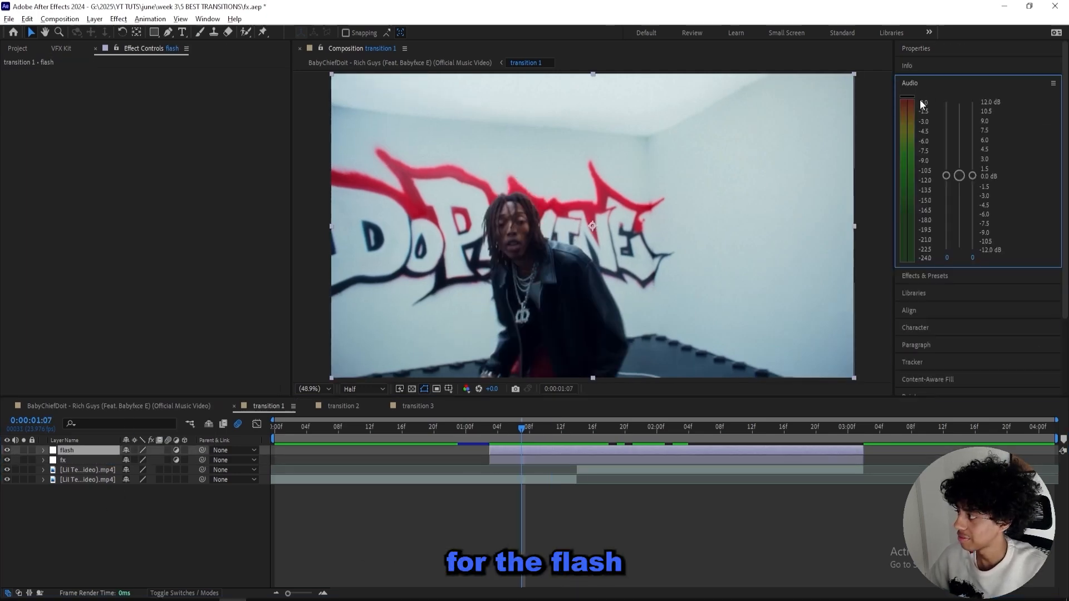
{"action": "left_click", "coordinate": [918, 84]}
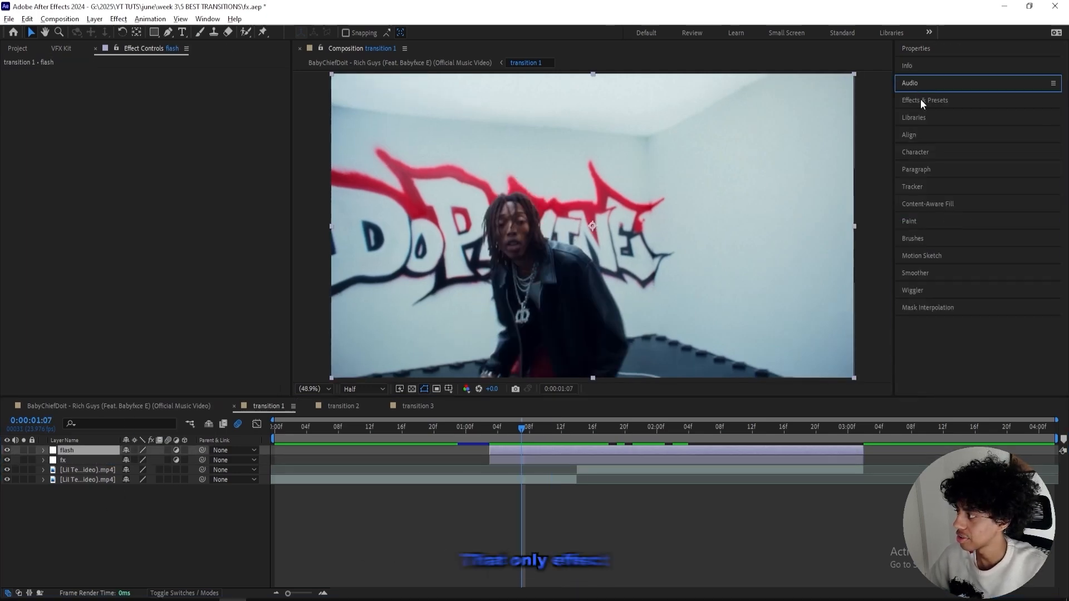
{"action": "left_click", "coordinate": [922, 100]}
{"action": "left_click", "coordinate": [928, 114]}
{"action": "type", "text": "fill"}
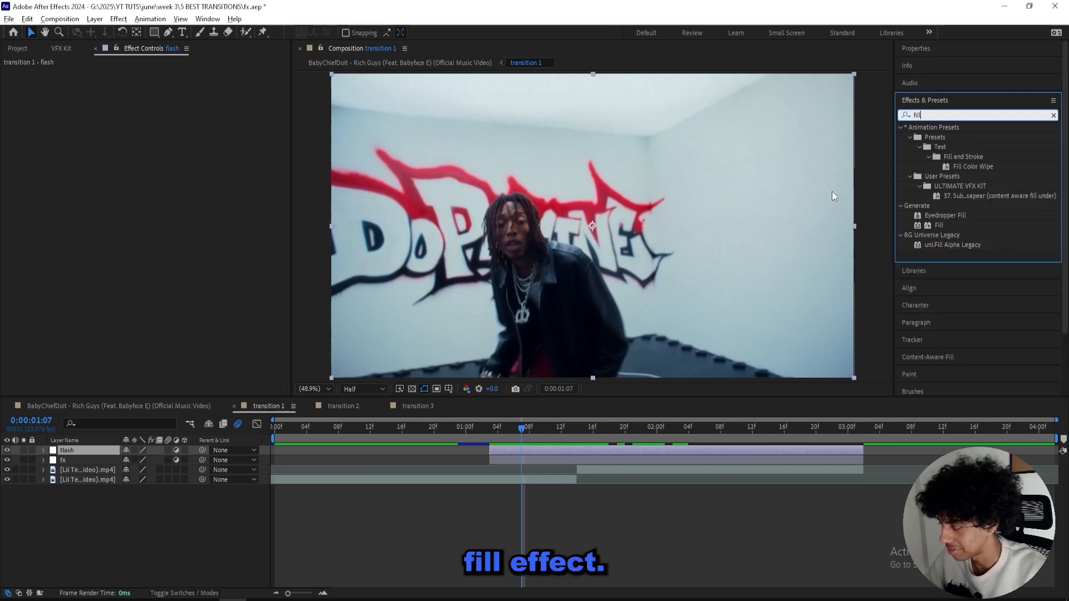
{"action": "double_click", "coordinate": [937, 225]}
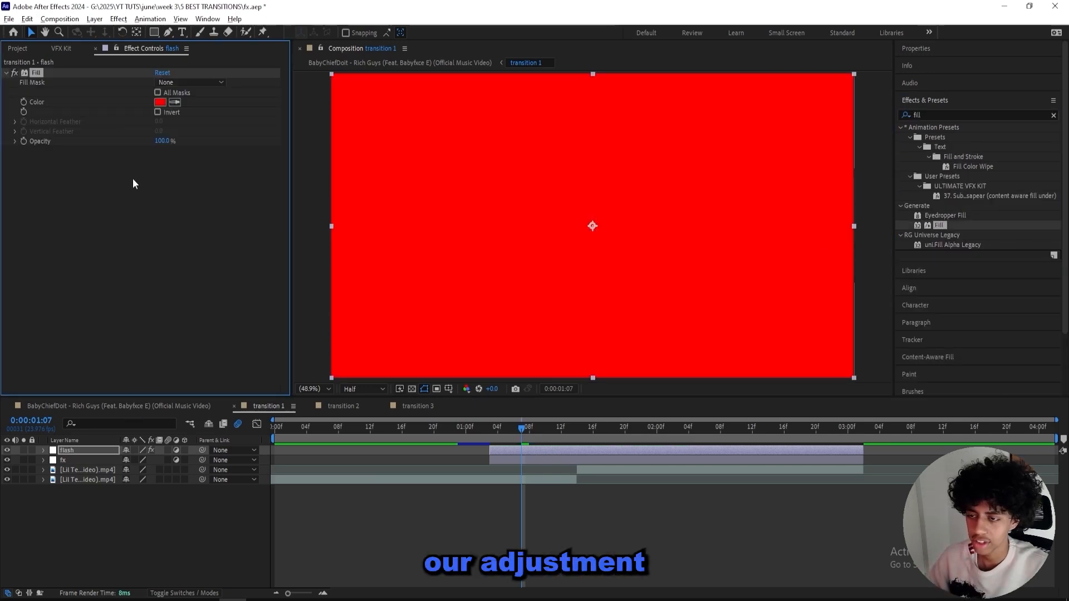
Step: Set the Fill effect's color on the flash layer to white, FFFFFF
{"action": "left_click", "coordinate": [159, 102]}
{"action": "type", "text": "FFFFFF"}
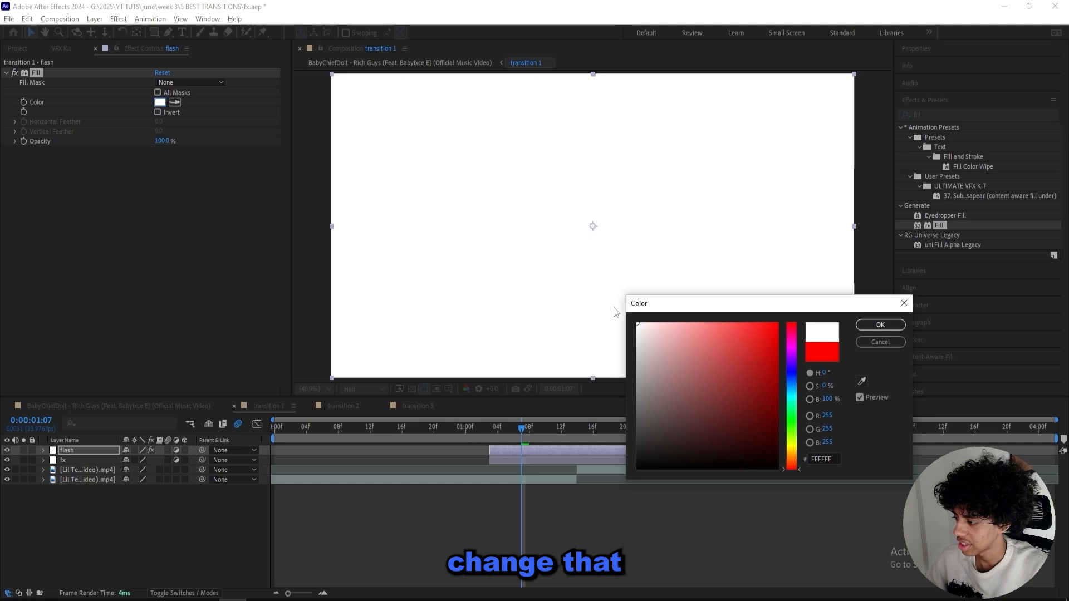
{"action": "left_click", "coordinate": [876, 324]}
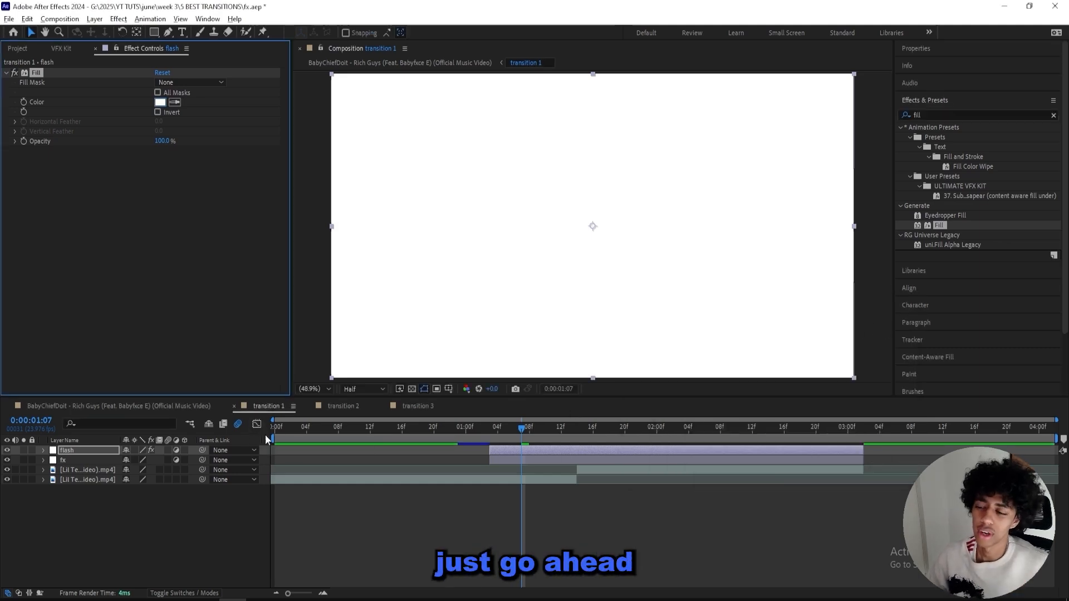
{"action": "left_click", "coordinate": [499, 428]}
{"action": "right_click", "coordinate": [499, 520]}
{"action": "mouse_move", "coordinate": [528, 381]}
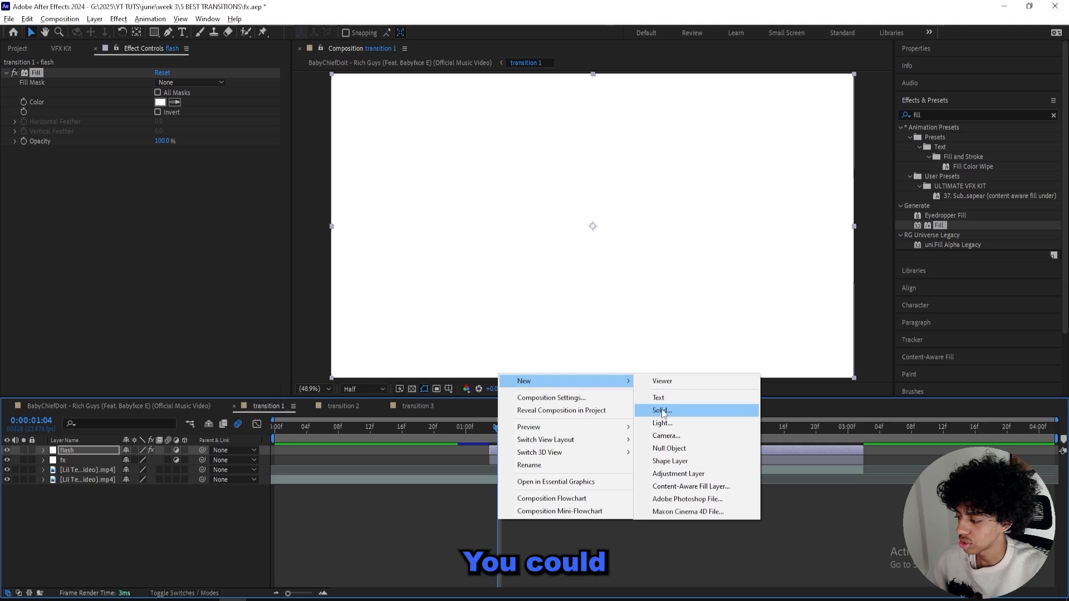
{"action": "left_click", "coordinate": [623, 453]}
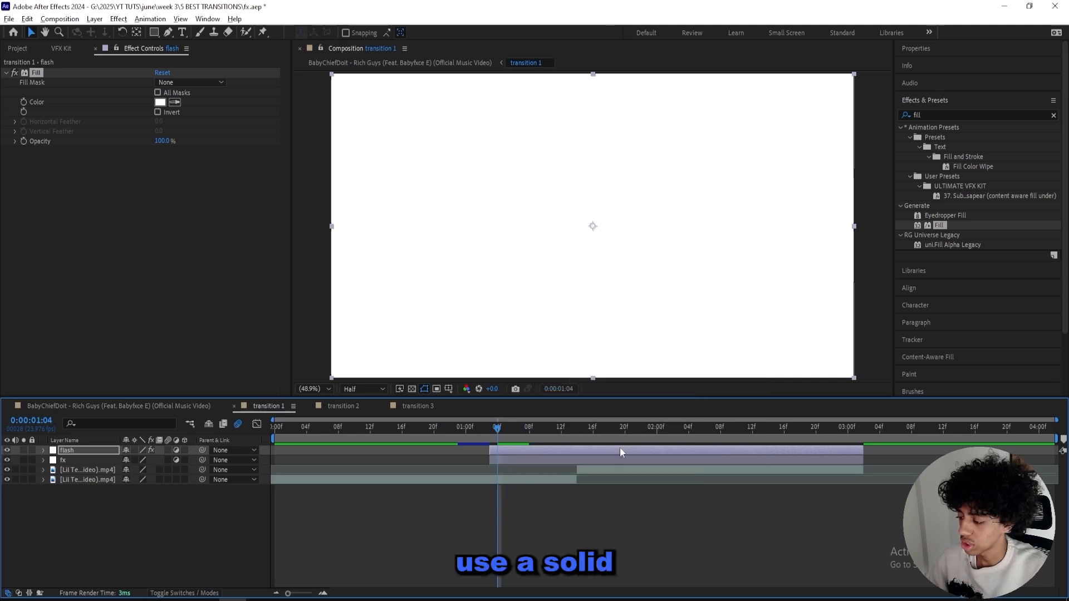
{"action": "right_click", "coordinate": [537, 505]}
{"action": "mouse_move", "coordinate": [568, 367]}
{"action": "left_click", "coordinate": [701, 395]}
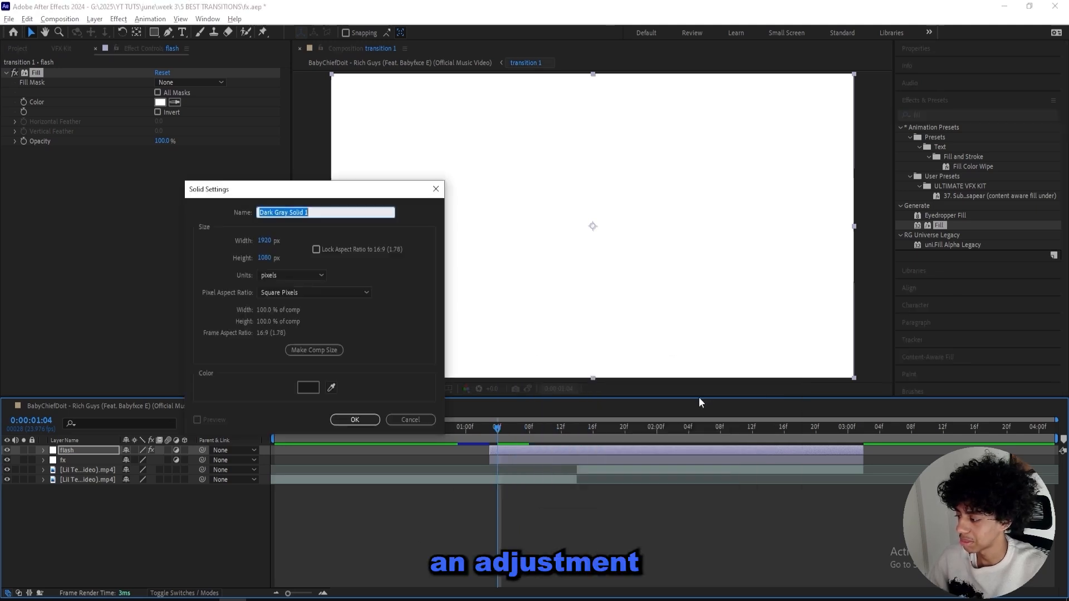
{"action": "left_click", "coordinate": [420, 420]}
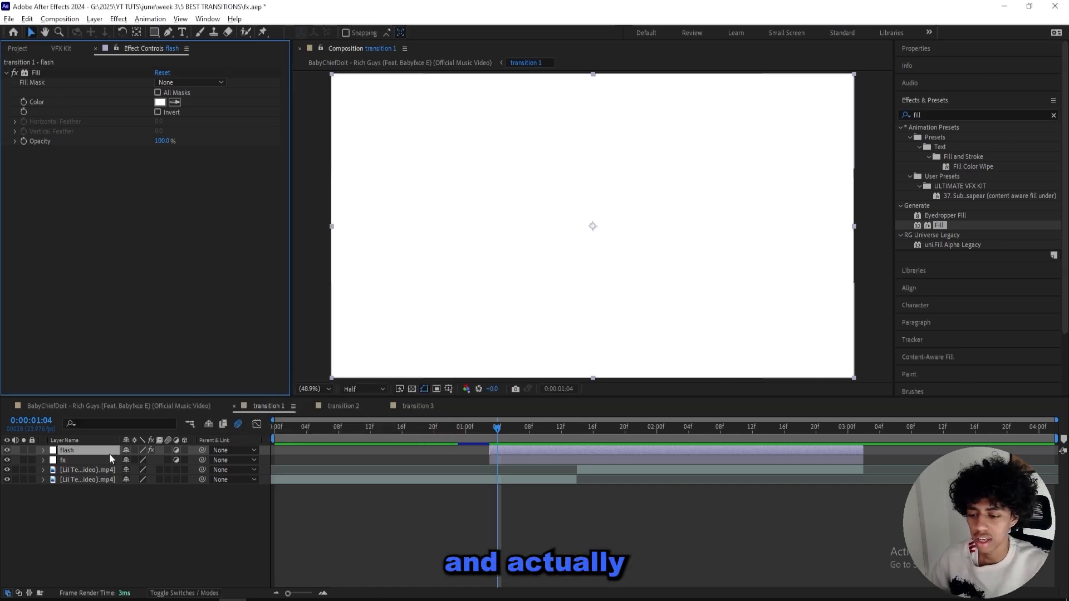
Step: Draw a rectangular mask on the flash layer covering the upper half of the frame, extending slightly past its edges
{"action": "left_click", "coordinate": [52, 71]}
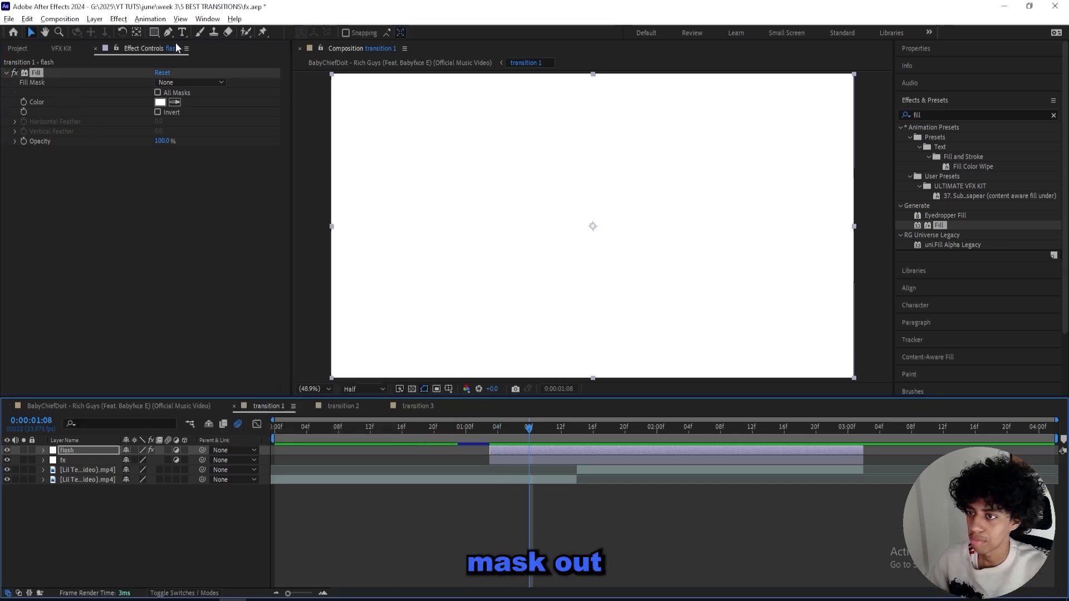
{"action": "key", "text": "q"}
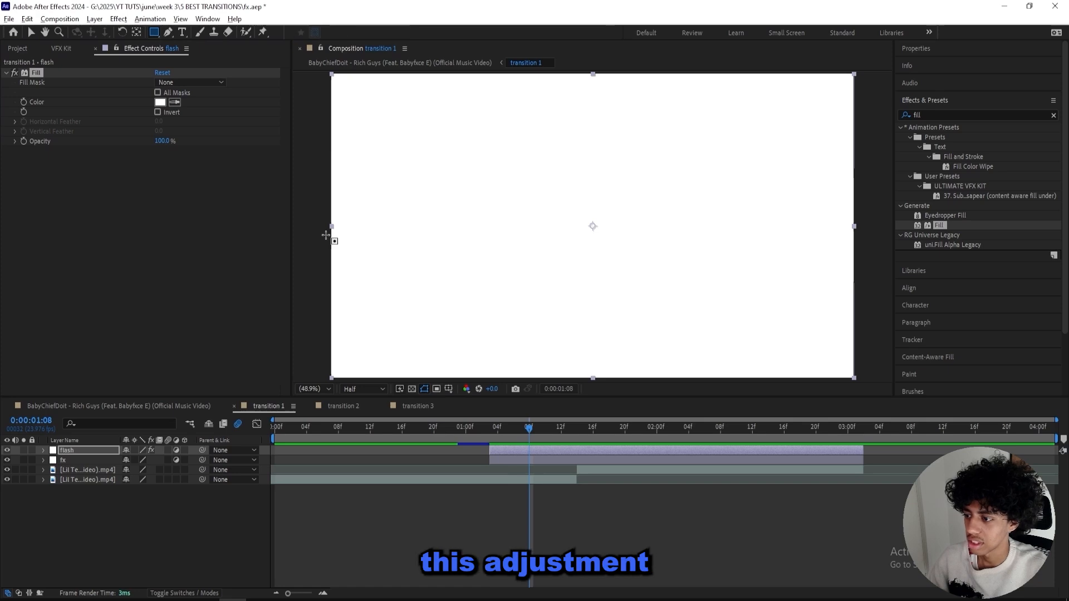
{"action": "left_click_drag", "start_coordinate": [329, 232], "coordinate": [325, 228]}
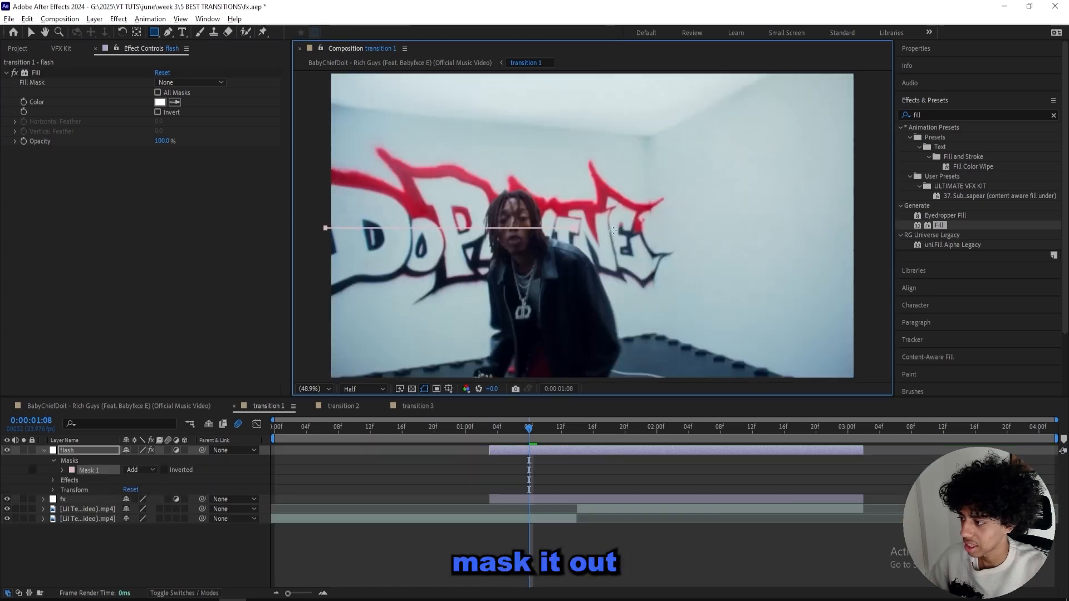
{"action": "left_click_drag", "start_coordinate": [612, 230], "coordinate": [870, 71]}
{"action": "left_click_drag", "start_coordinate": [691, 278], "coordinate": [630, 287]}
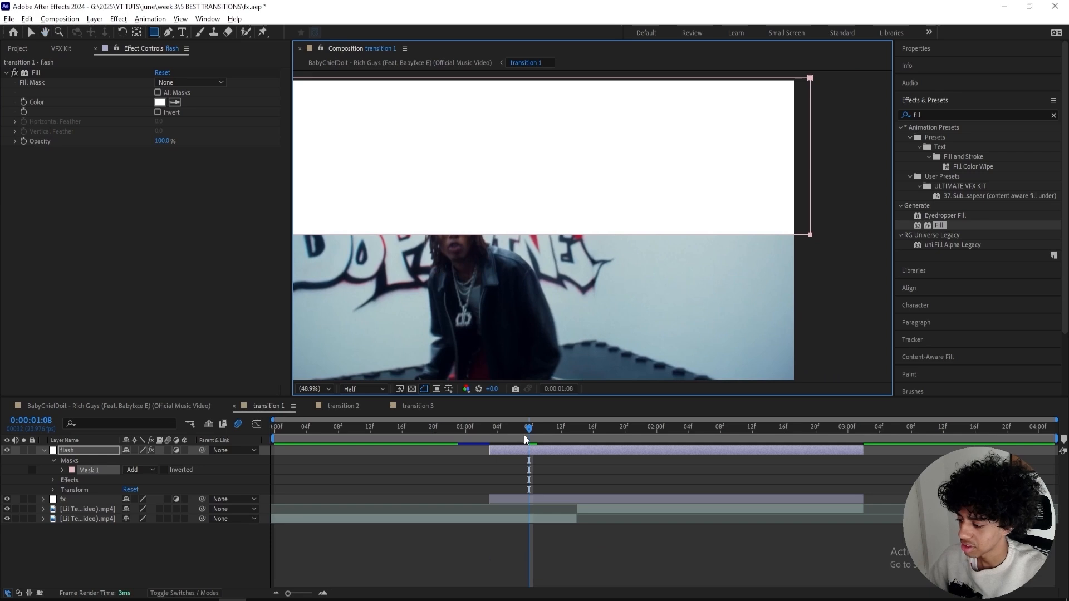
Step: Add a Mask Path keyframe to the flash layer's mask and place it at 0:00:01:12, two frames before the cut
{"action": "key", "text": "m"}
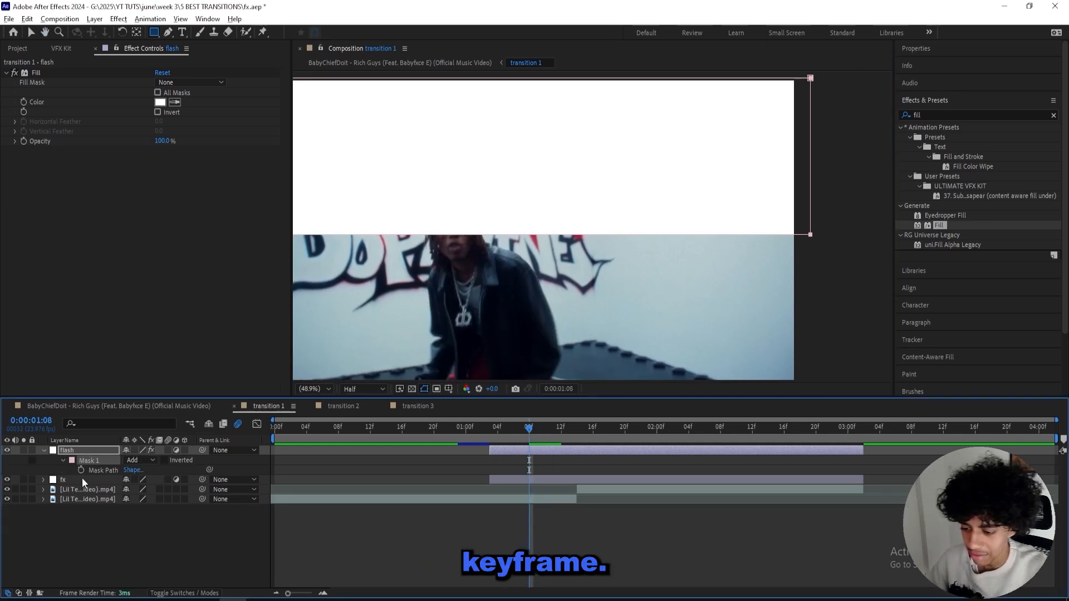
{"action": "key", "text": "m"}
{"action": "key", "text": "m"}
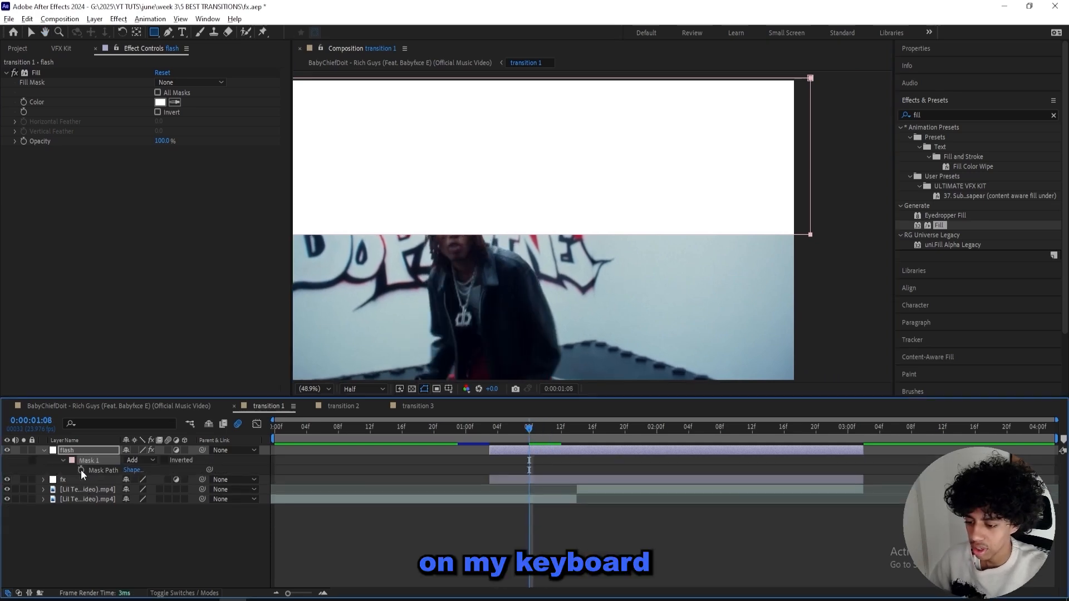
{"action": "left_click", "coordinate": [82, 470]}
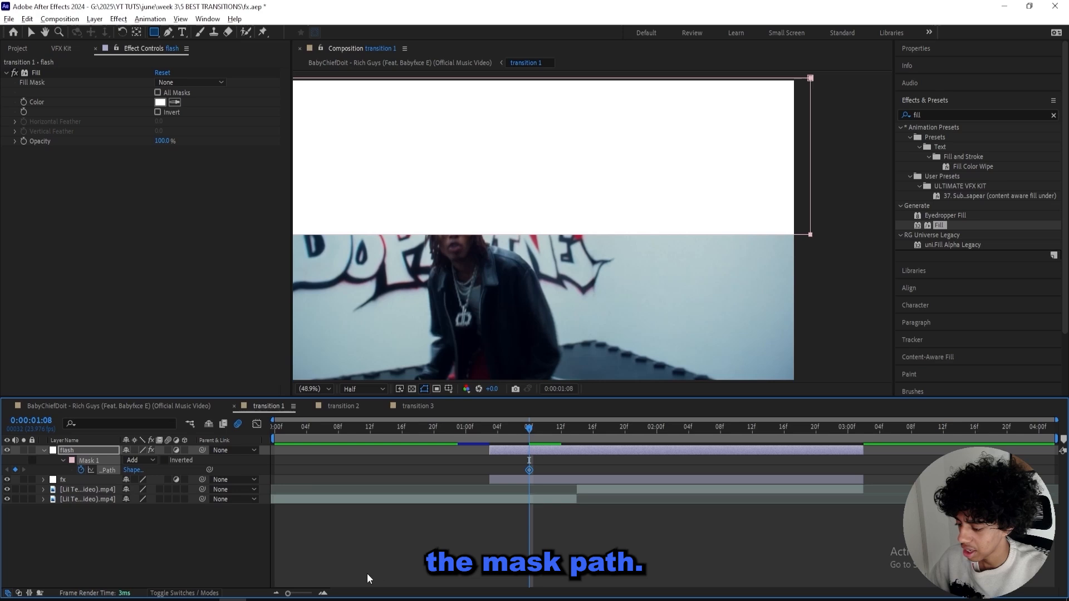
{"action": "left_click", "coordinate": [324, 594]}
{"action": "mouse_move", "coordinate": [582, 427]}
{"action": "left_mouse_down"}
{"action": "mouse_move", "coordinate": [670, 435]}
{"action": "mouse_move", "coordinate": [581, 437]}
{"action": "left_mouse_up"}
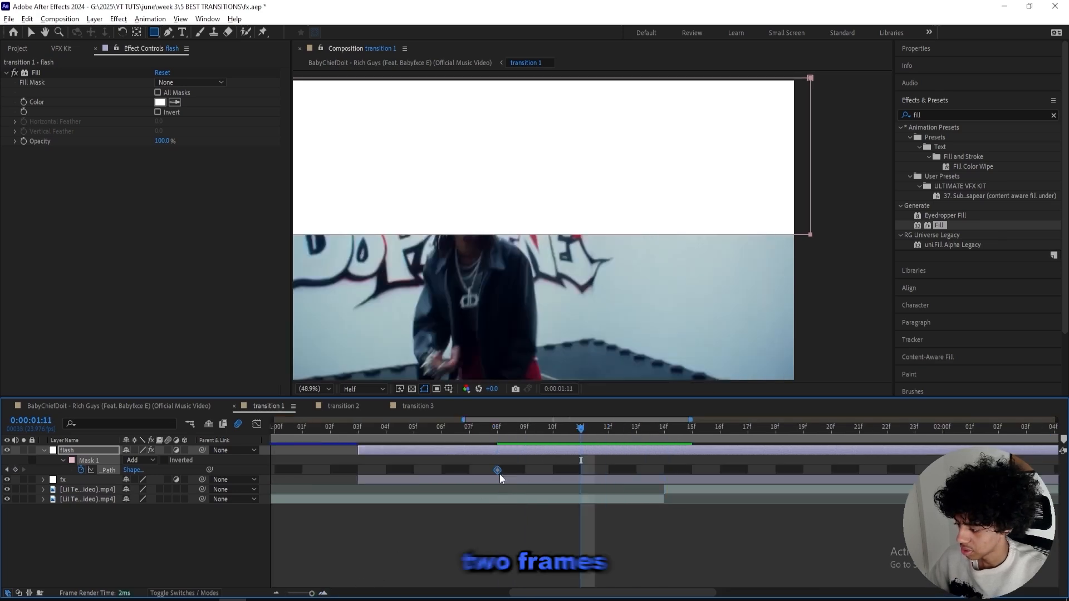
{"action": "left_click_drag", "start_coordinate": [499, 473], "coordinate": [609, 469]}
{"action": "left_click", "coordinate": [618, 429]}
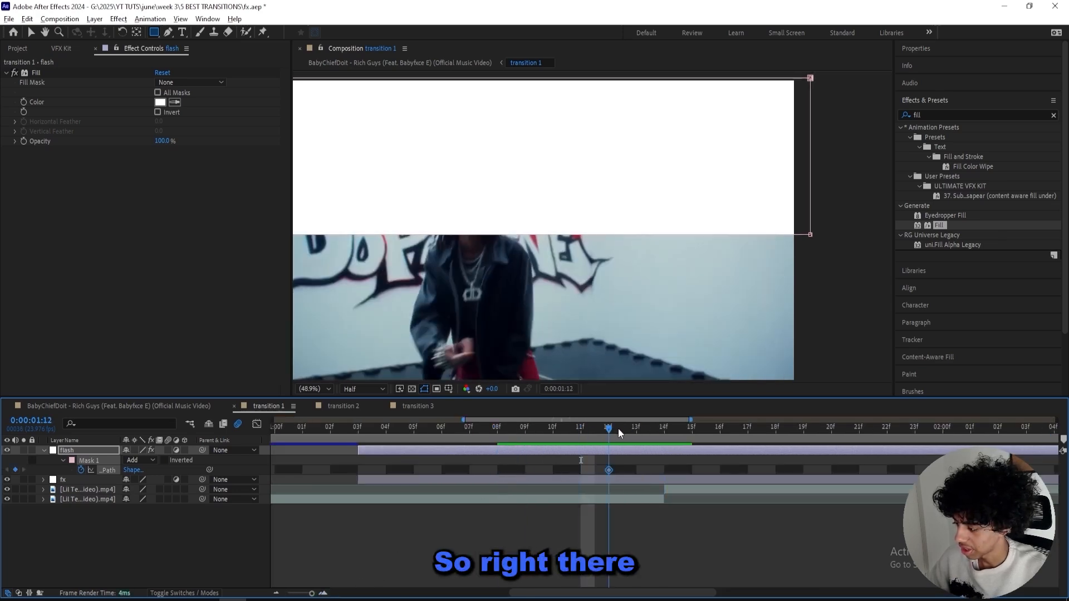
Step: At 0:00:01:11, move the flash layer's whole mask up until it sits just above the frame
{"action": "left_click", "coordinate": [586, 432]}
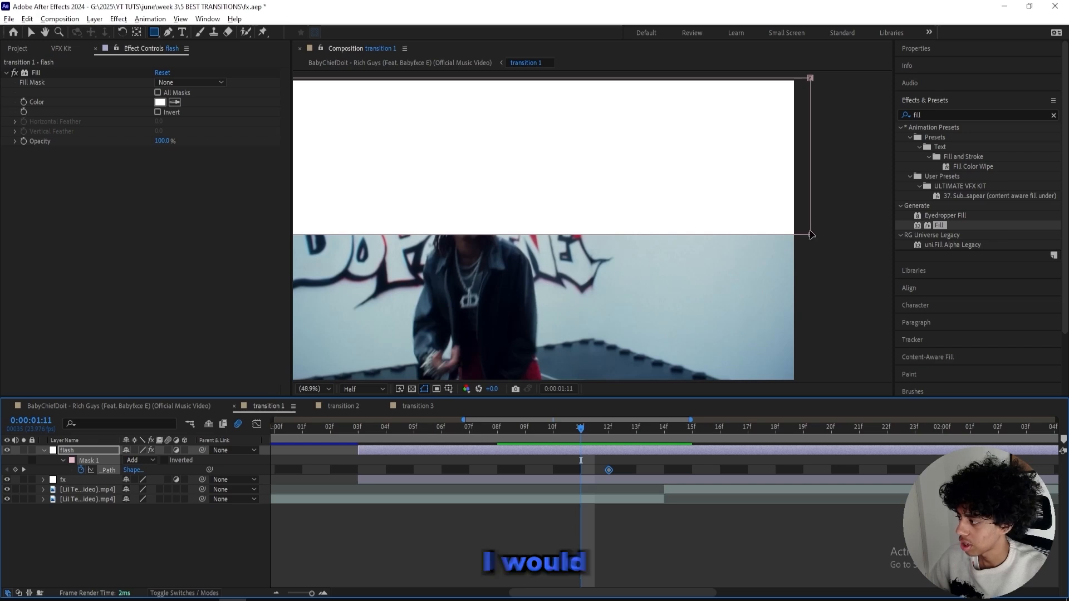
{"action": "left_click_drag", "start_coordinate": [833, 247], "coordinate": [356, 103]}
{"action": "scroll", "coordinate": [557, 186], "scroll_direction": "down", "scroll_amount": 2}
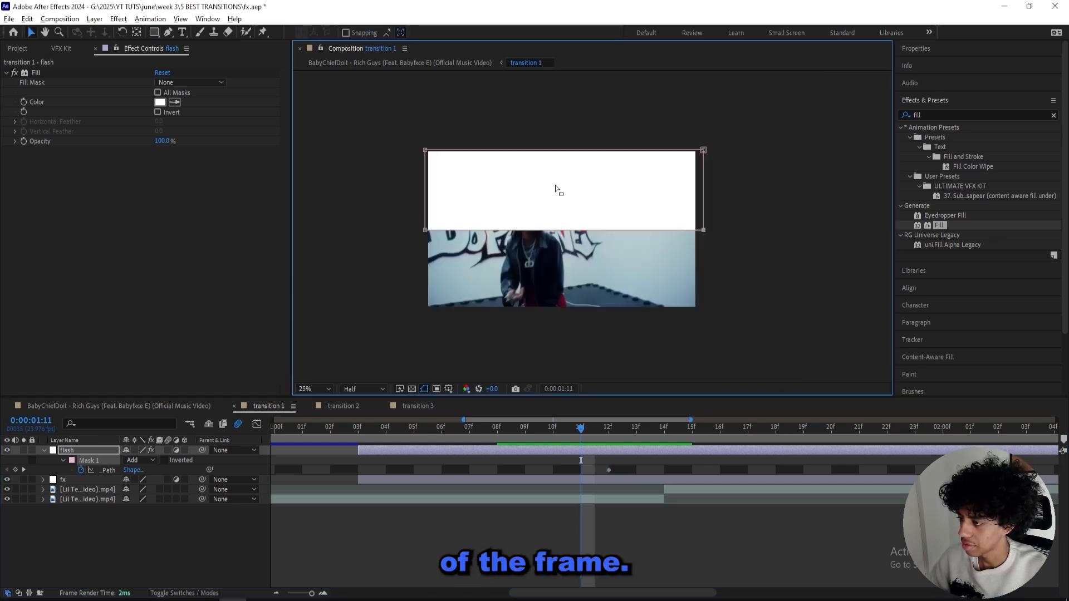
{"action": "left_click", "coordinate": [151, 532]}
{"action": "left_click", "coordinate": [84, 460]}
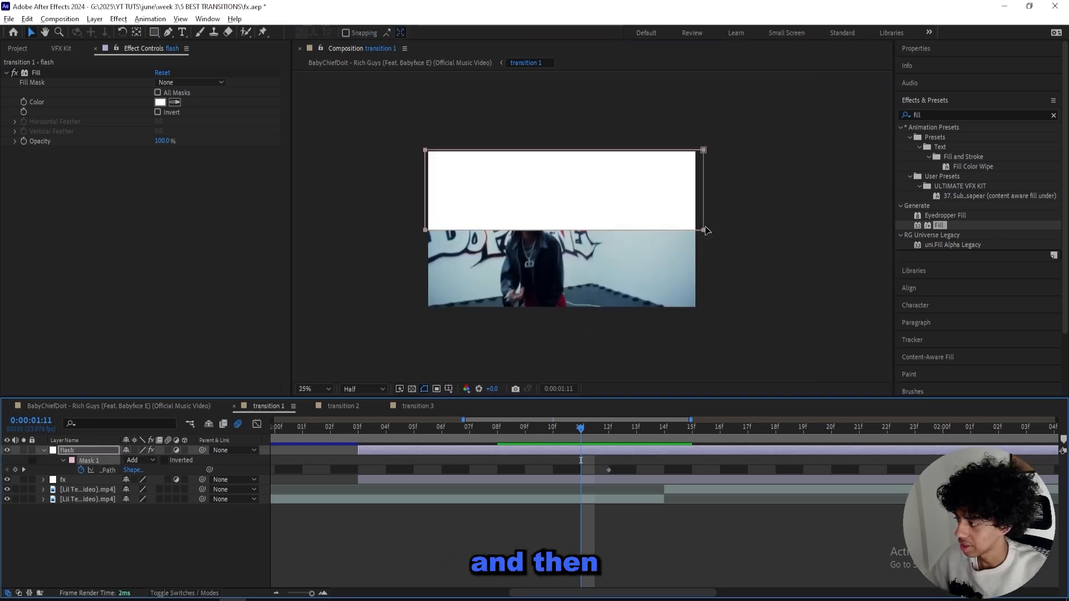
{"action": "left_click_drag", "start_coordinate": [704, 232], "coordinate": [694, 152]}
Step: At 0:00:01:13, move the flash mask to the lower half of the frame and align it to the centre line using the Proportional Grid
{"action": "left_click_drag", "start_coordinate": [581, 429], "coordinate": [628, 426]}
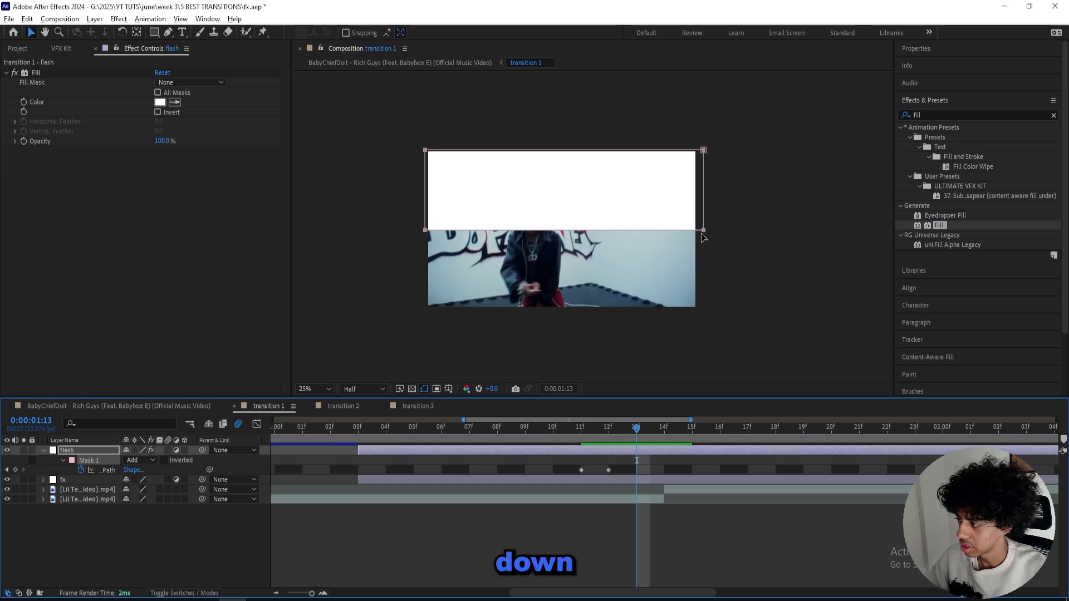
{"action": "left_click_drag", "start_coordinate": [702, 237], "coordinate": [702, 309]}
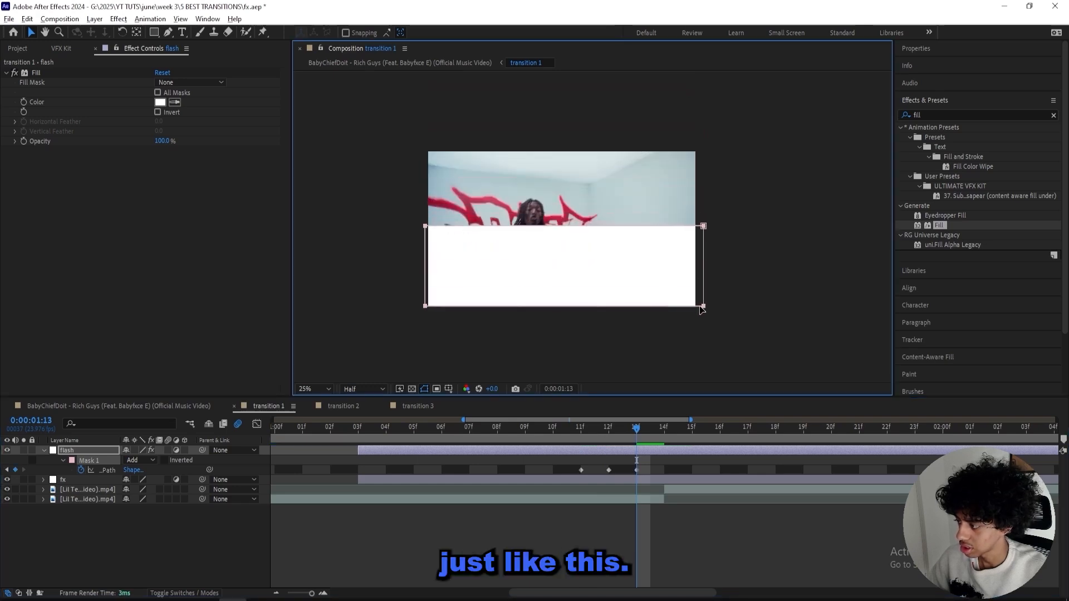
{"action": "left_click", "coordinate": [447, 389]}
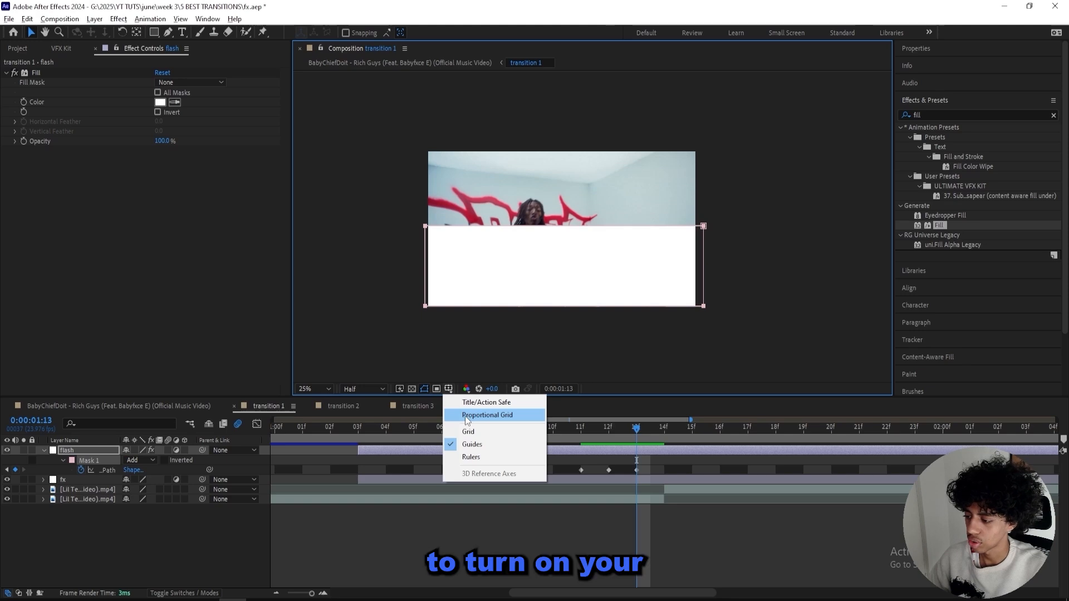
{"action": "left_click", "coordinate": [479, 415]}
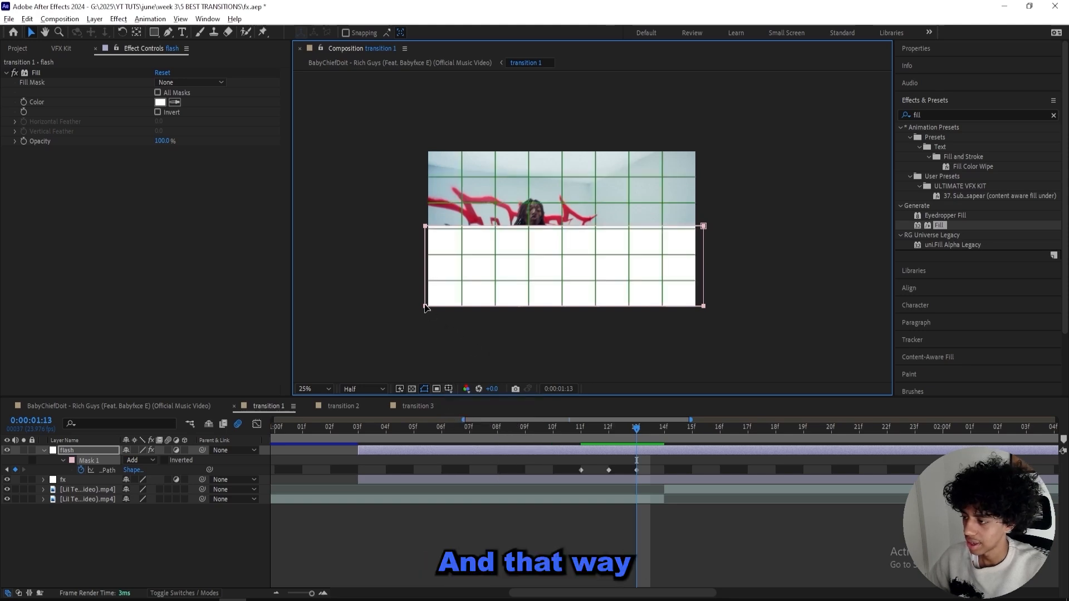
{"action": "left_click_drag", "start_coordinate": [426, 309], "coordinate": [426, 311]}
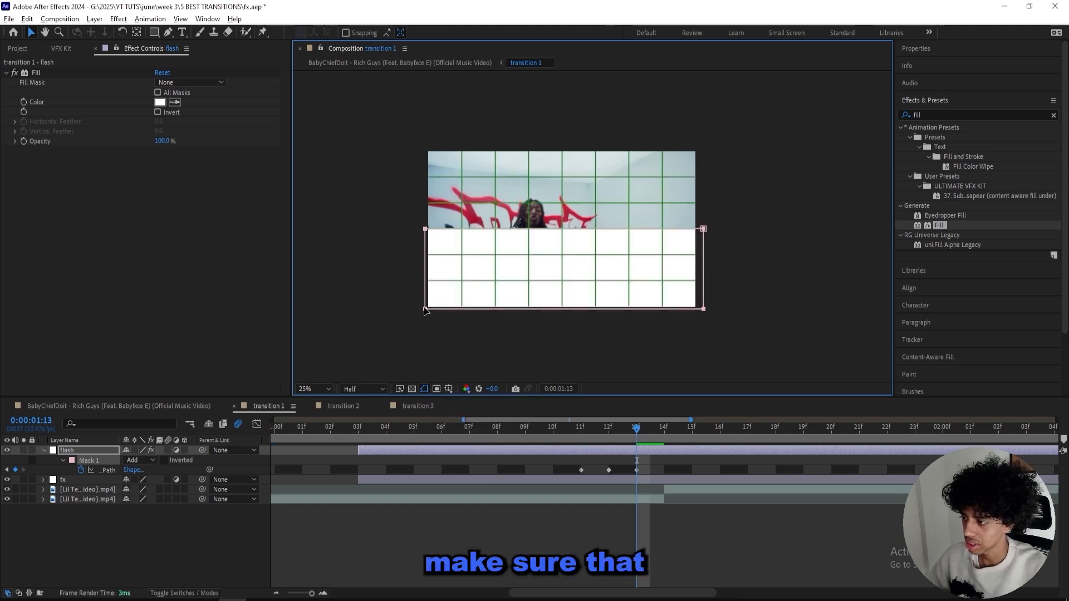
Step: At 0:00:01:14, move the flash mask back up to cover the upper half of the frame
{"action": "key", "text": "period"}
{"action": "left_click_drag", "start_coordinate": [639, 436], "coordinate": [654, 430]}
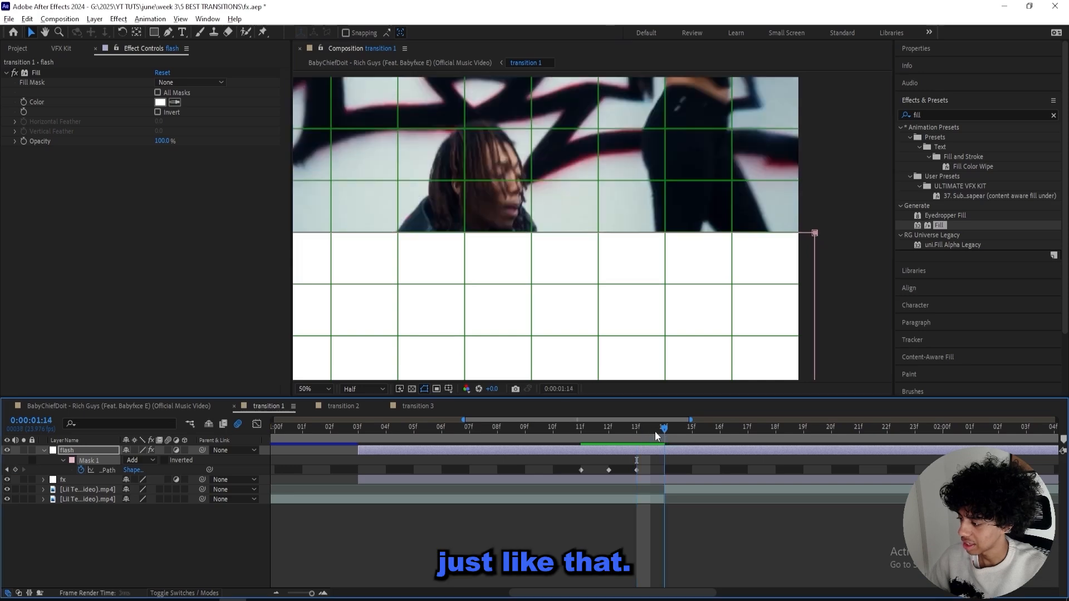
{"action": "key", "text": "comma"}
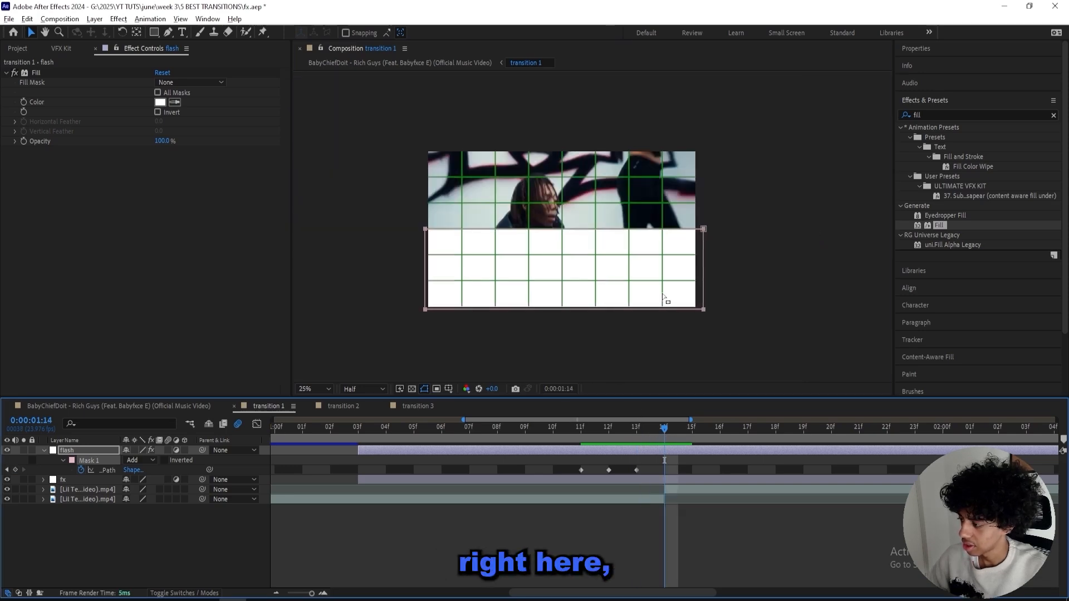
{"action": "left_click_drag", "start_coordinate": [705, 229], "coordinate": [705, 148]}
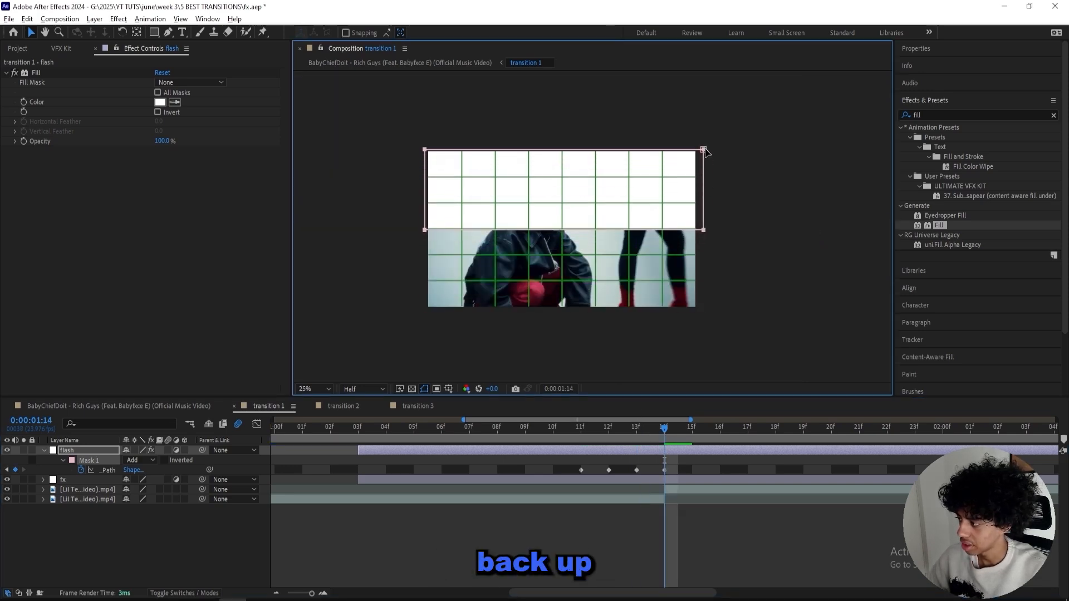
Step: Copy the Mask Path keyframe at 0:00:01:13 and paste it at 0:00:01:15
{"action": "left_click", "coordinate": [692, 429]}
{"action": "left_click", "coordinate": [636, 470]}
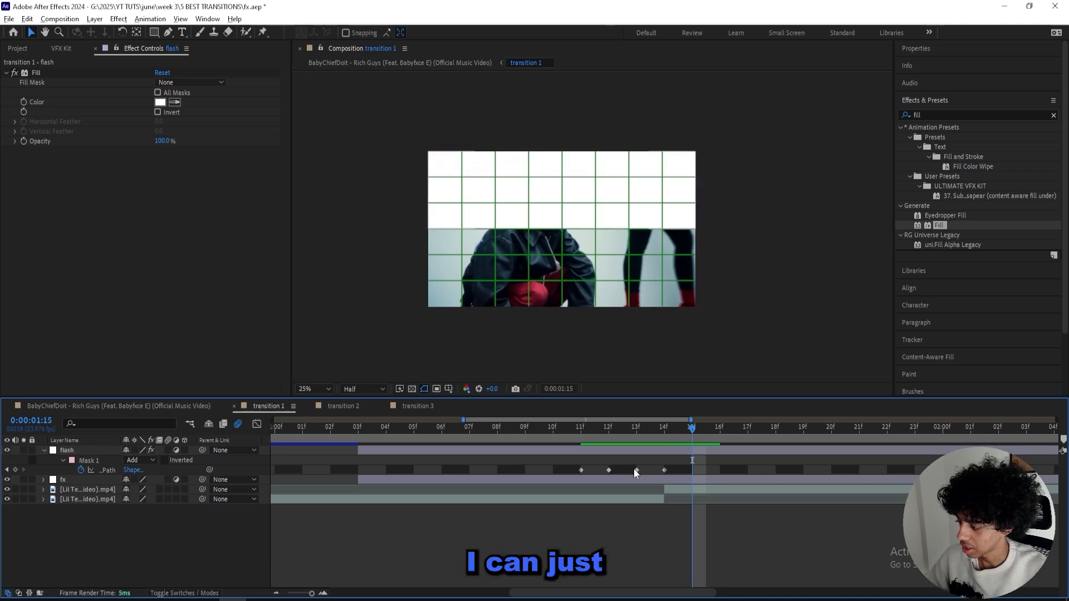
{"action": "key", "text": "ctrl+c"}
{"action": "key", "text": "ctrl+v"}
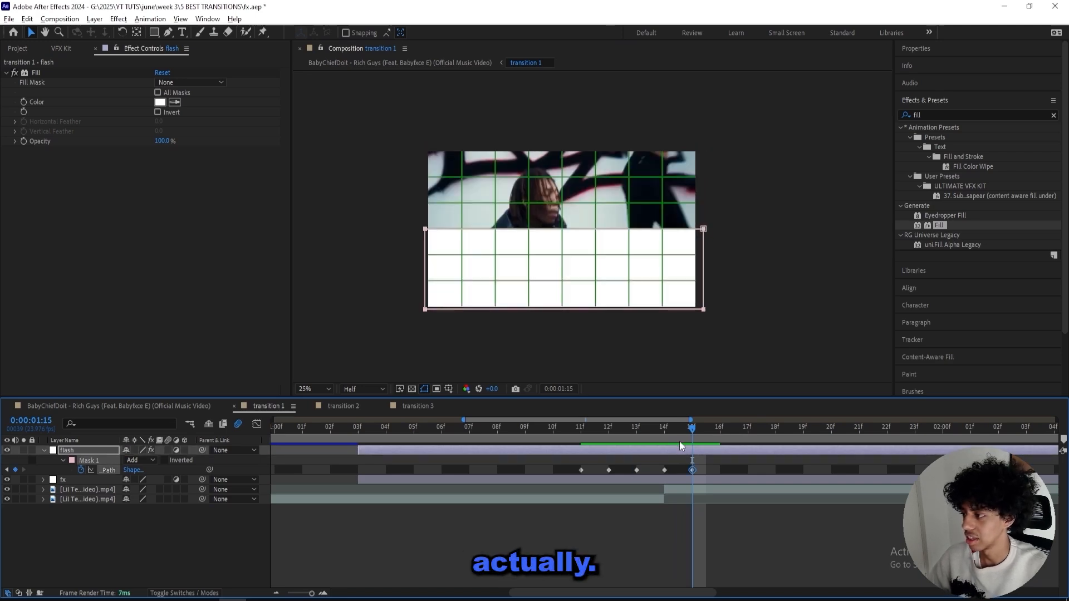
Step: At 0:00:01:16, move the flash mask down until it is completely below the frame
{"action": "key", "text": "Page_Down"}
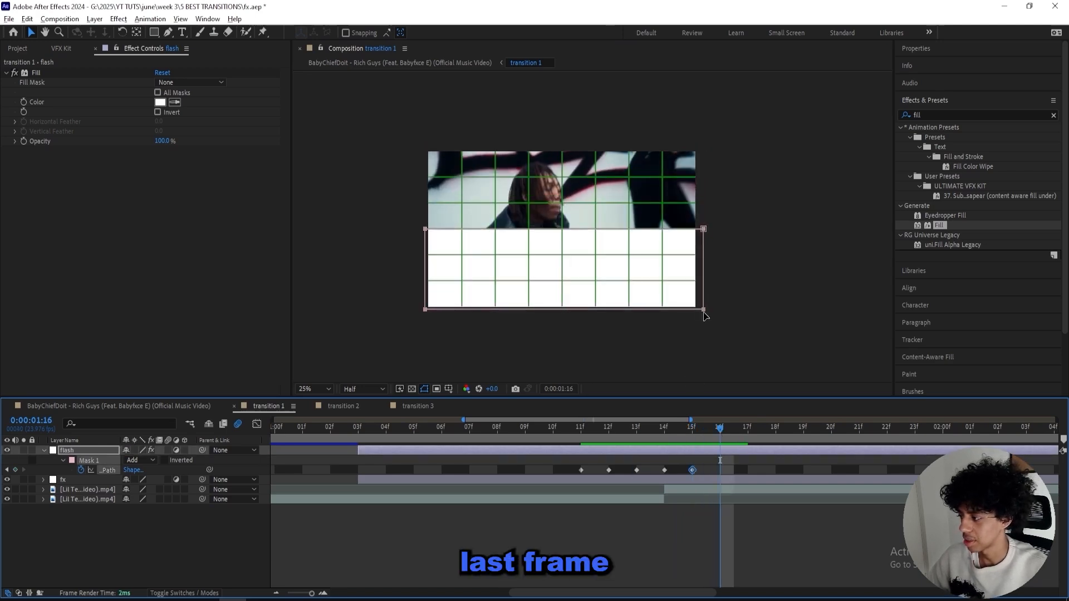
{"action": "left_click_drag", "start_coordinate": [704, 316], "coordinate": [716, 397]}
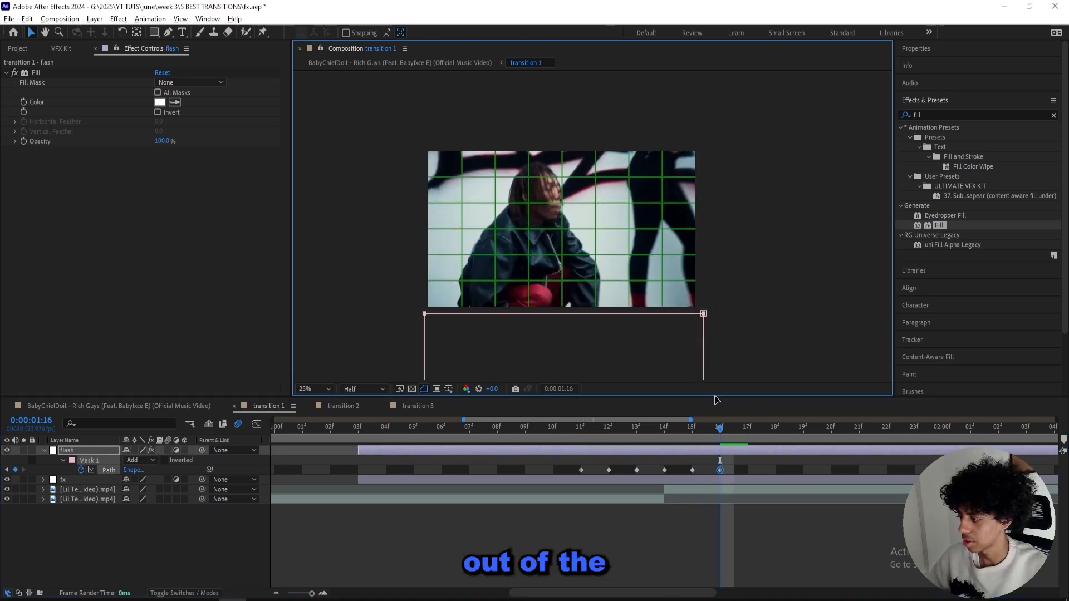
{"action": "left_click", "coordinate": [719, 470]}
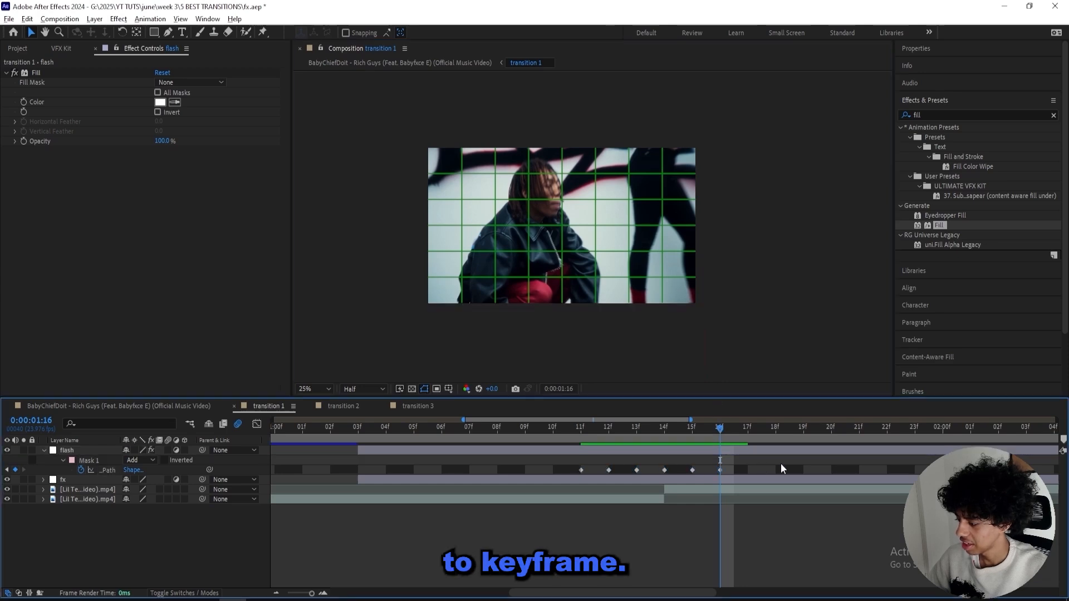
{"action": "left_click", "coordinate": [669, 468]}
{"action": "left_click", "coordinate": [668, 469]}
{"action": "left_click", "coordinate": [644, 454]}
{"action": "mouse_move", "coordinate": [652, 433]}
{"action": "left_mouse_down"}
{"action": "mouse_move", "coordinate": [580, 439]}
{"action": "mouse_move", "coordinate": [664, 431]}
{"action": "left_mouse_up"}
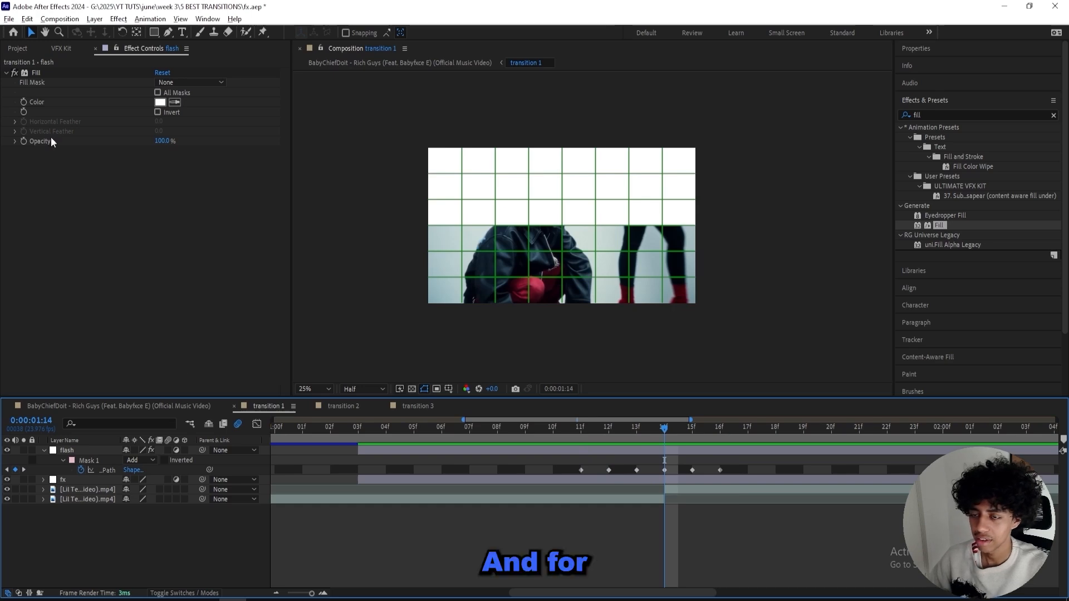
Step: Keyframe the flash layer's Fill color, keeping white at 0:00:01:12 and setting black at 0:00:01:13
{"action": "left_click", "coordinate": [609, 433]}
{"action": "left_click", "coordinate": [24, 102]}
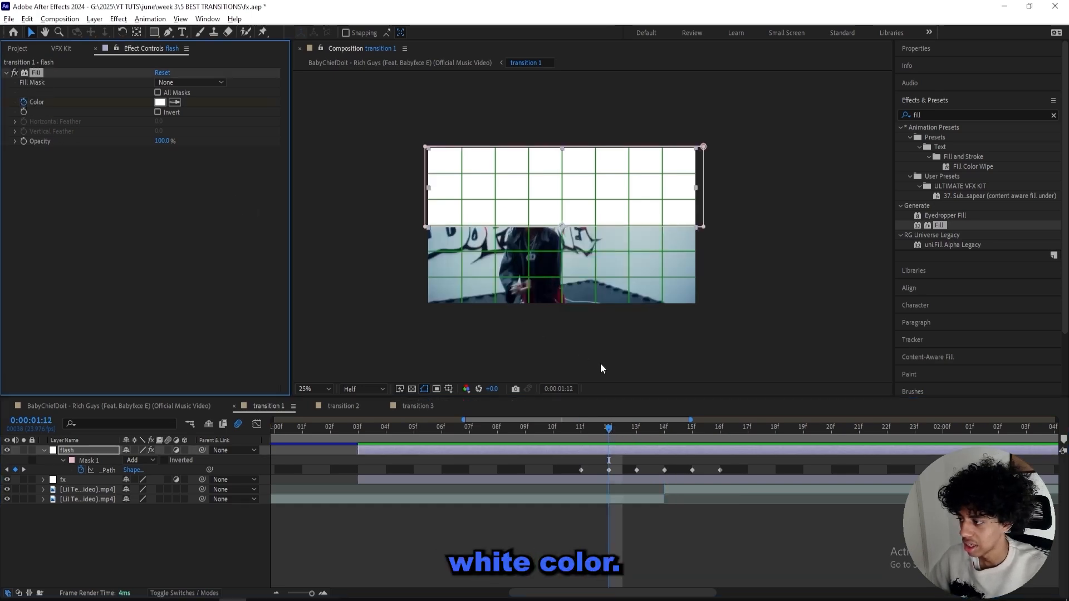
{"action": "left_click", "coordinate": [634, 435]}
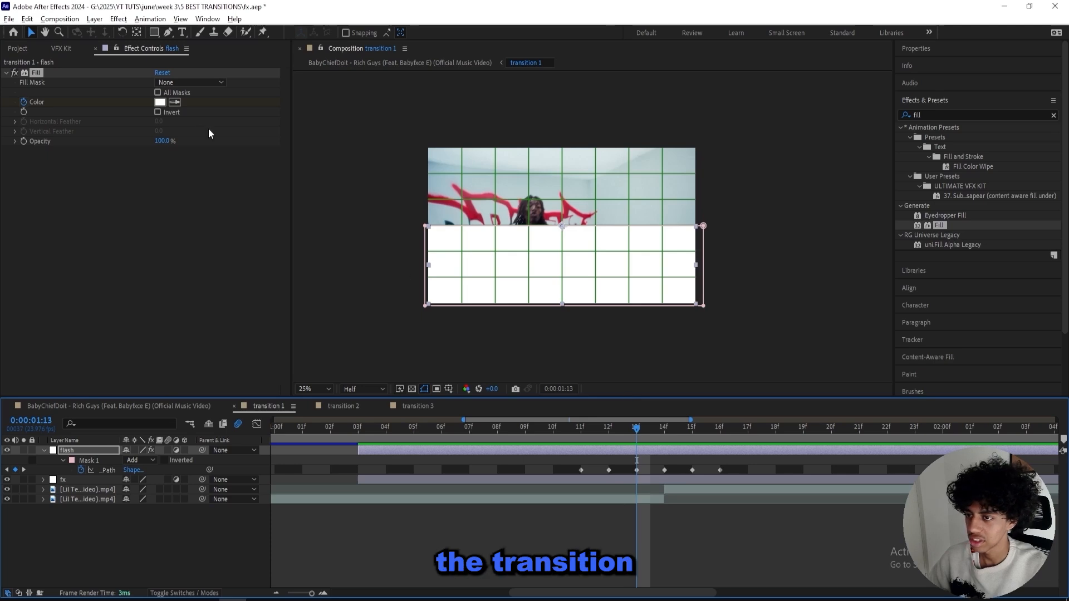
{"action": "left_click", "coordinate": [162, 102]}
{"action": "left_click_drag", "start_coordinate": [652, 386], "coordinate": [631, 476]}
{"action": "left_click", "coordinate": [880, 325]}
{"action": "left_click", "coordinate": [795, 356]}
{"action": "key", "text": "shift+slash"}
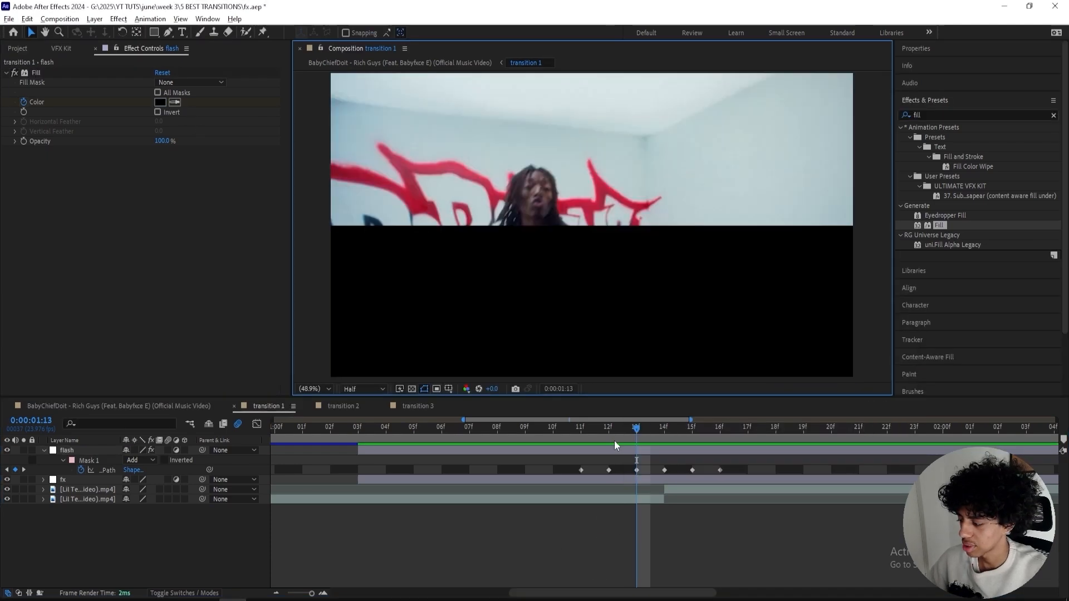
Step: Set the flash layer's Fill color to white, FFFFFF, at 0:00:01:14 and preview the flash
{"action": "left_click_drag", "start_coordinate": [643, 433], "coordinate": [667, 435]}
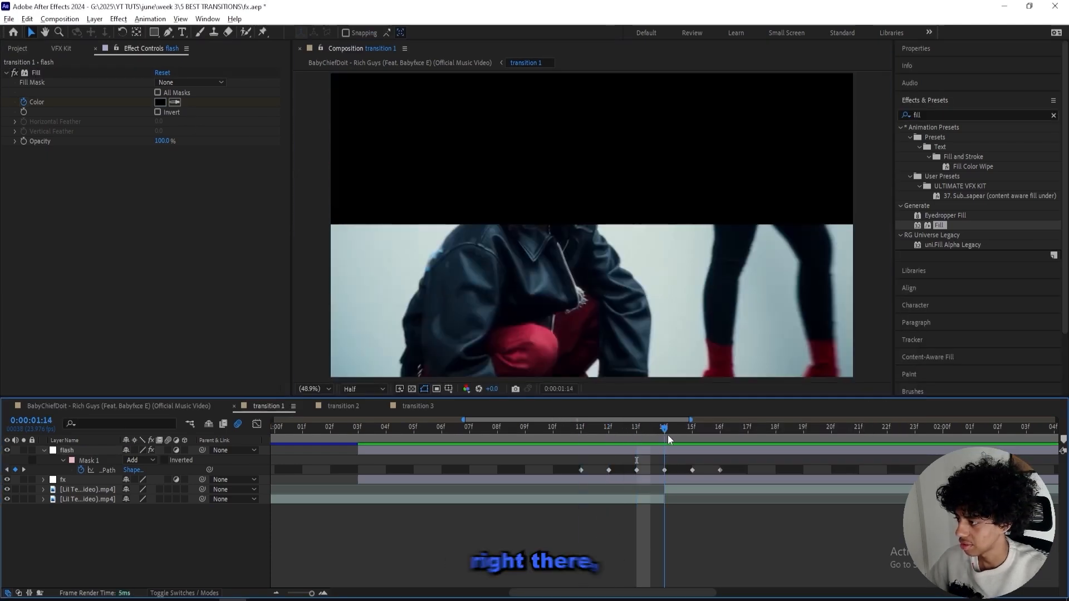
{"action": "left_click", "coordinate": [160, 103]}
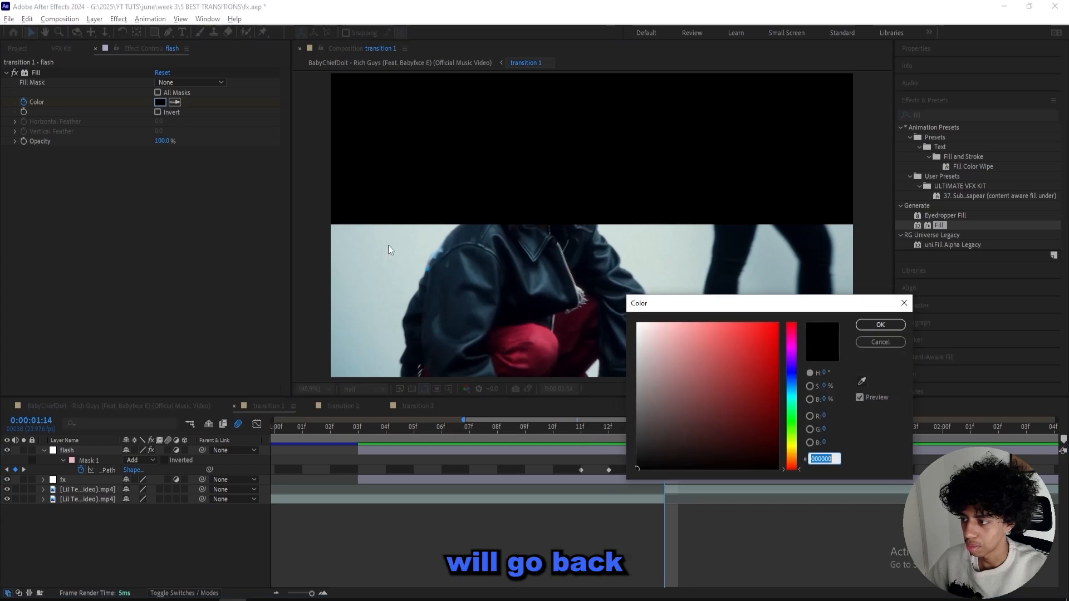
{"action": "type", "text": "ffffff"}
{"action": "left_click", "coordinate": [884, 328]}
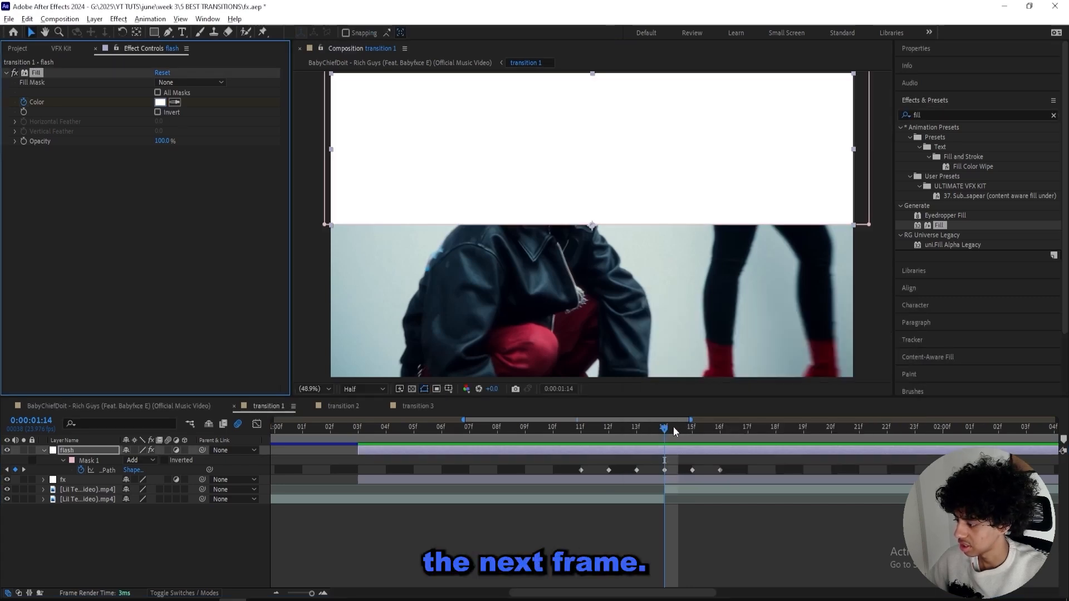
{"action": "left_click_drag", "start_coordinate": [673, 429], "coordinate": [476, 433]}
{"action": "key", "text": "space"}
{"action": "left_click", "coordinate": [445, 432]}
{"action": "key", "text": "space"}
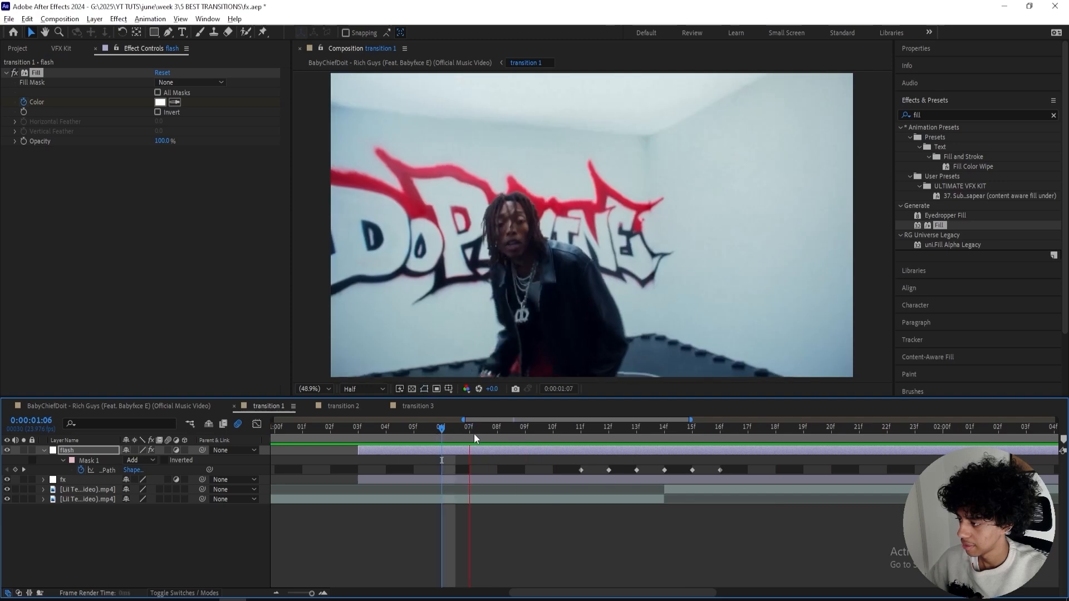
Step: Move the flash mask's last keyframe to 0:00:01:17 and copy the 0:00:01:14 Mask Path keyframe to 0:00:01:16
{"action": "left_click", "coordinate": [635, 470]}
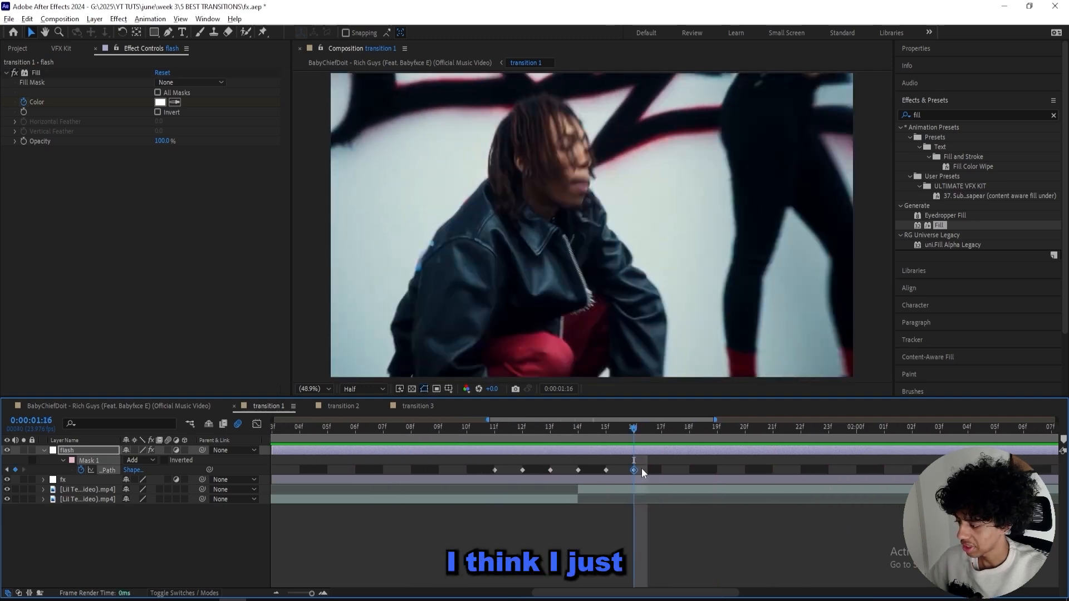
{"action": "left_click_drag", "start_coordinate": [642, 470], "coordinate": [662, 470]}
{"action": "key", "text": "comma"}
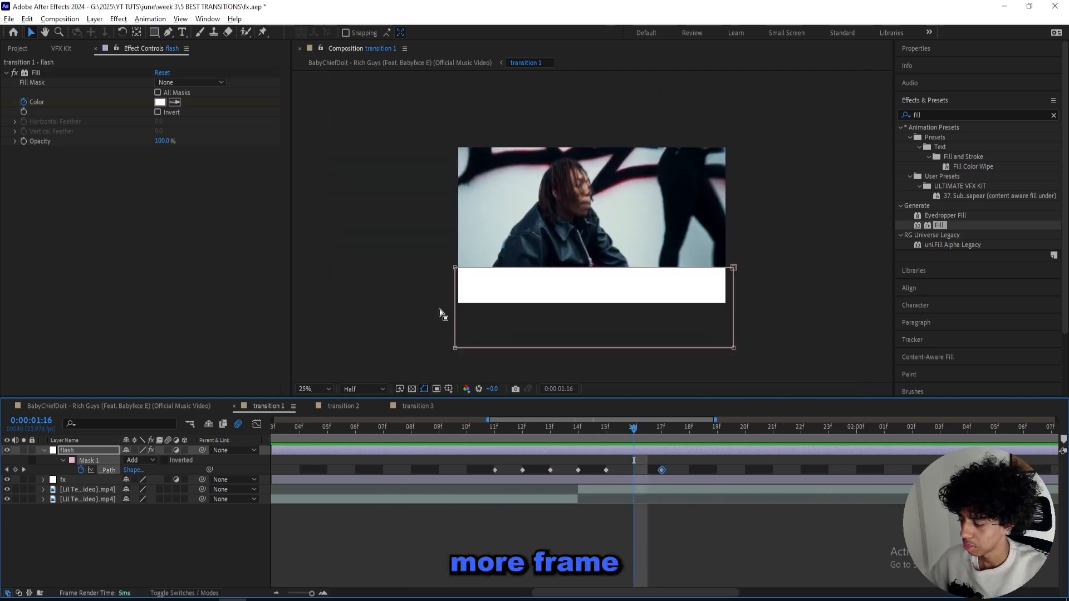
{"action": "left_click", "coordinate": [578, 470]}
{"action": "key", "text": "ctrl+c"}
{"action": "key", "text": "ctrl+v"}
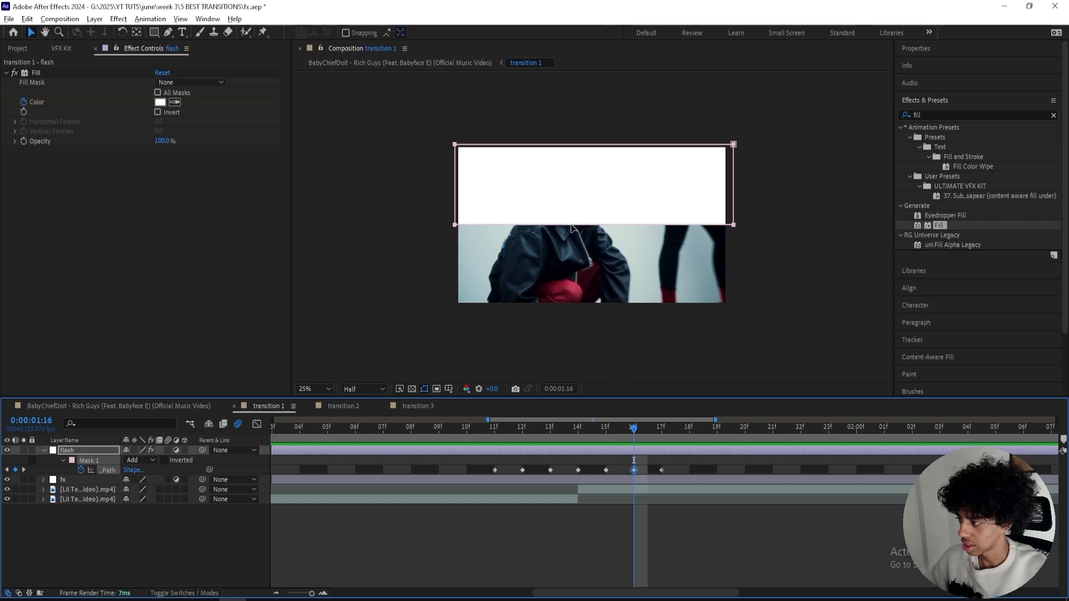
Step: Play the flash transition several times from just before the cut to check its timing
{"action": "left_click_drag", "start_coordinate": [634, 436], "coordinate": [439, 436]}
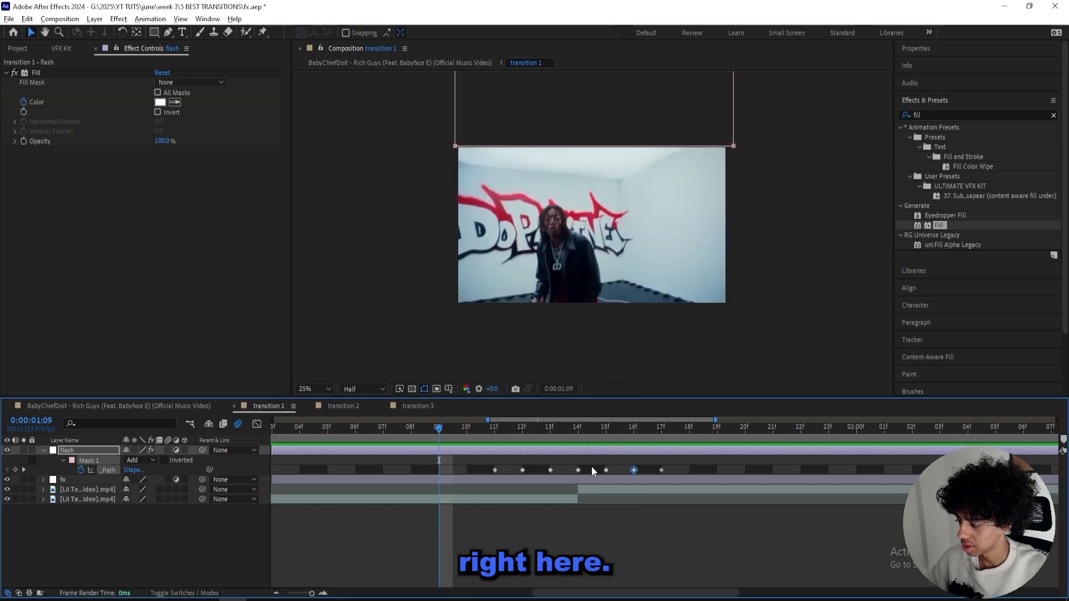
{"action": "key", "text": "space"}
{"action": "left_click", "coordinate": [442, 429]}
{"action": "key", "text": "space"}
{"action": "left_click", "coordinate": [469, 436]}
{"action": "key", "text": "space"}
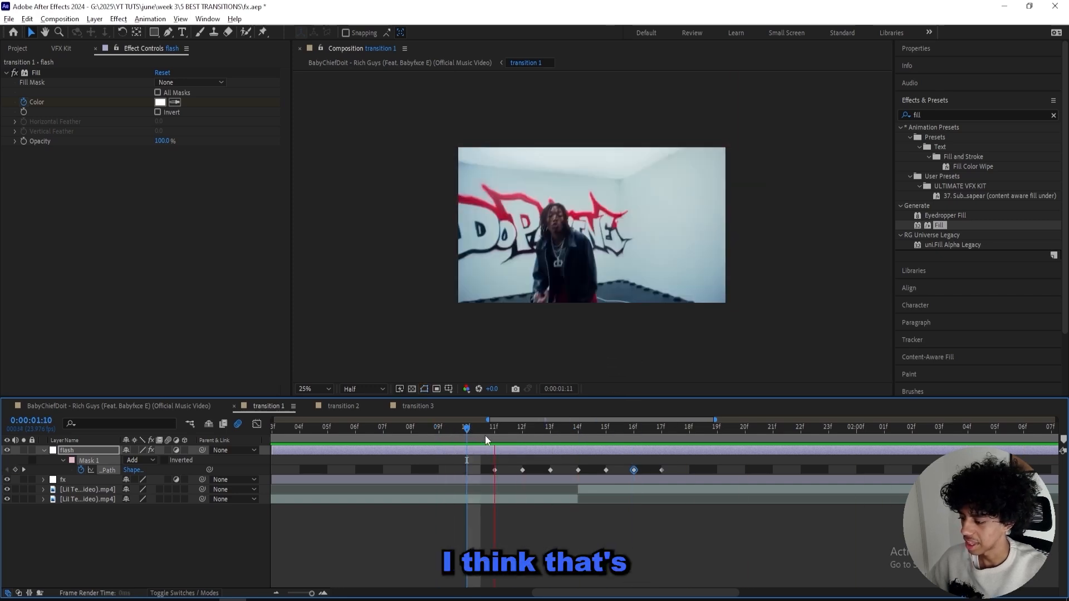
{"action": "left_click", "coordinate": [495, 431]}
{"action": "key", "text": "shift+slash"}
{"action": "key", "text": "space"}
{"action": "key", "text": "space"}
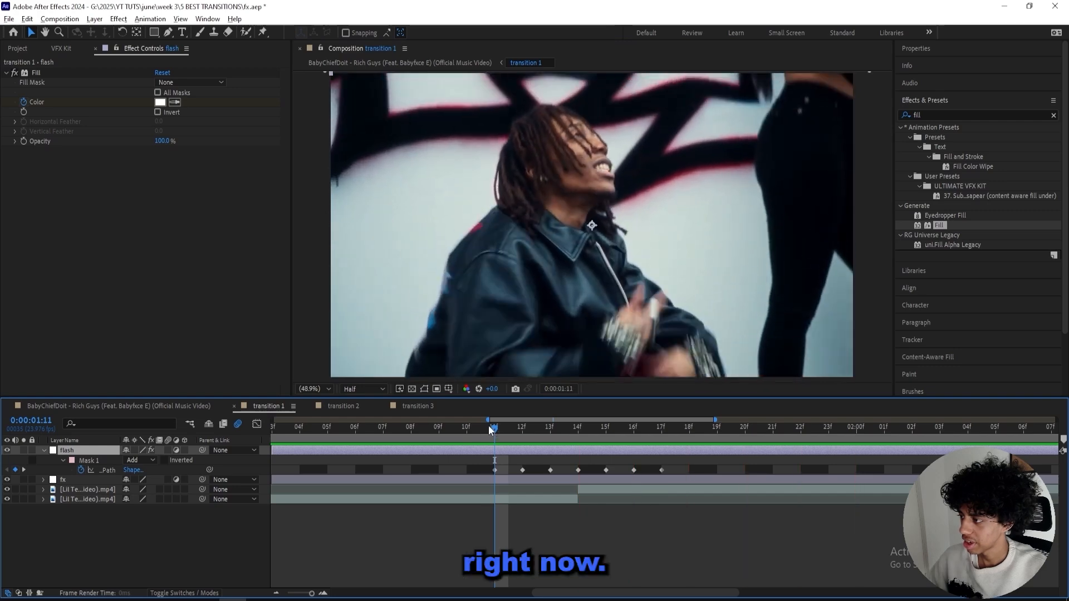
Step: Apply the Warp effect to the fx adjustment layer and set its Warp Style to FishEye
{"action": "left_click", "coordinate": [490, 480]}
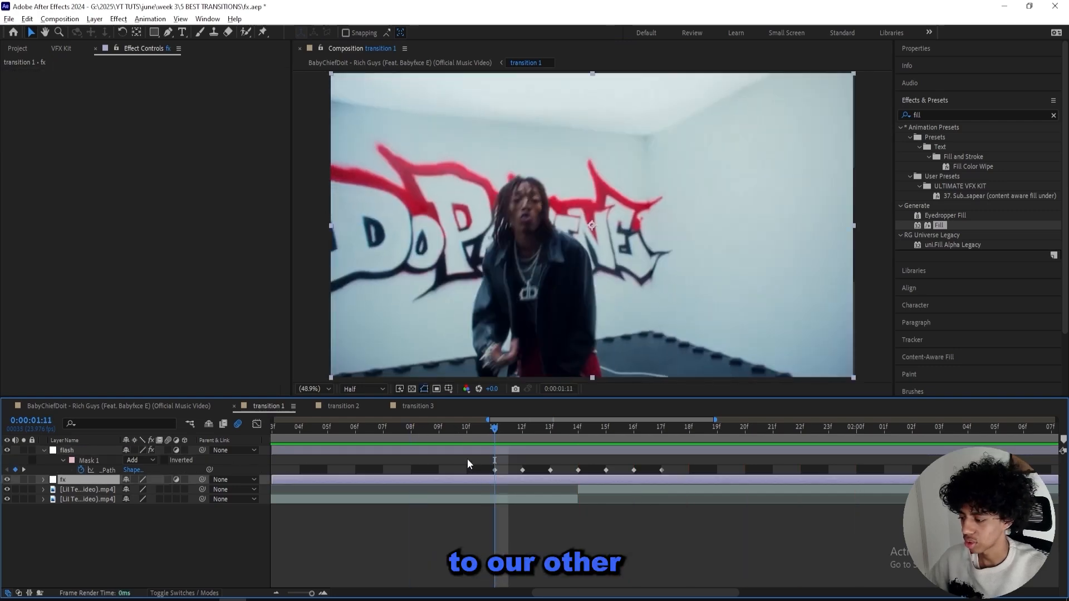
{"action": "left_click", "coordinate": [1053, 115]}
{"action": "left_click", "coordinate": [511, 479]}
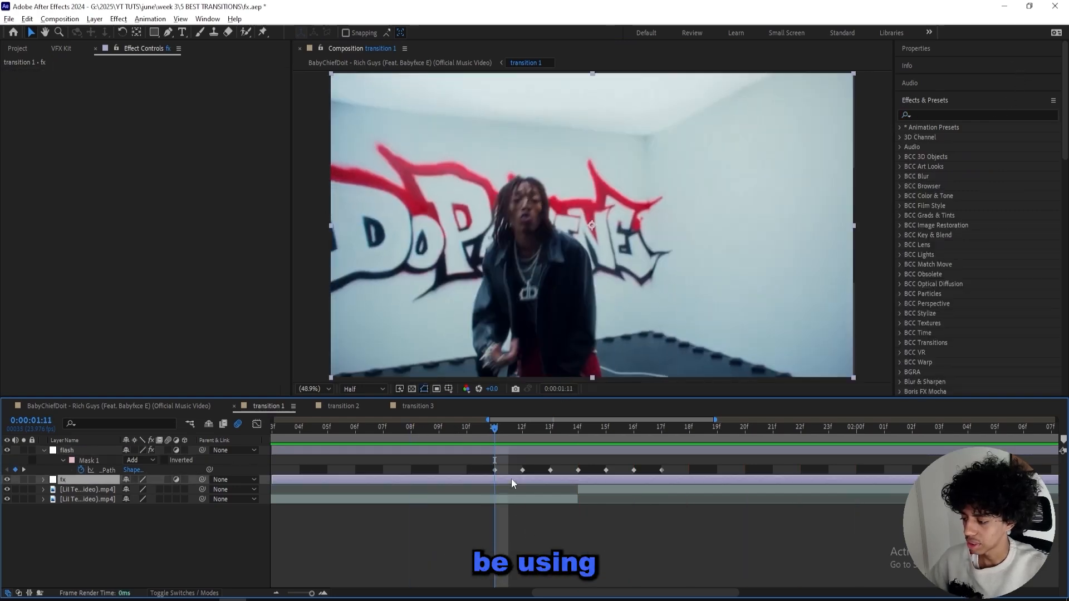
{"action": "key", "text": "ctrl+space"}
{"action": "type", "text": "wa"}
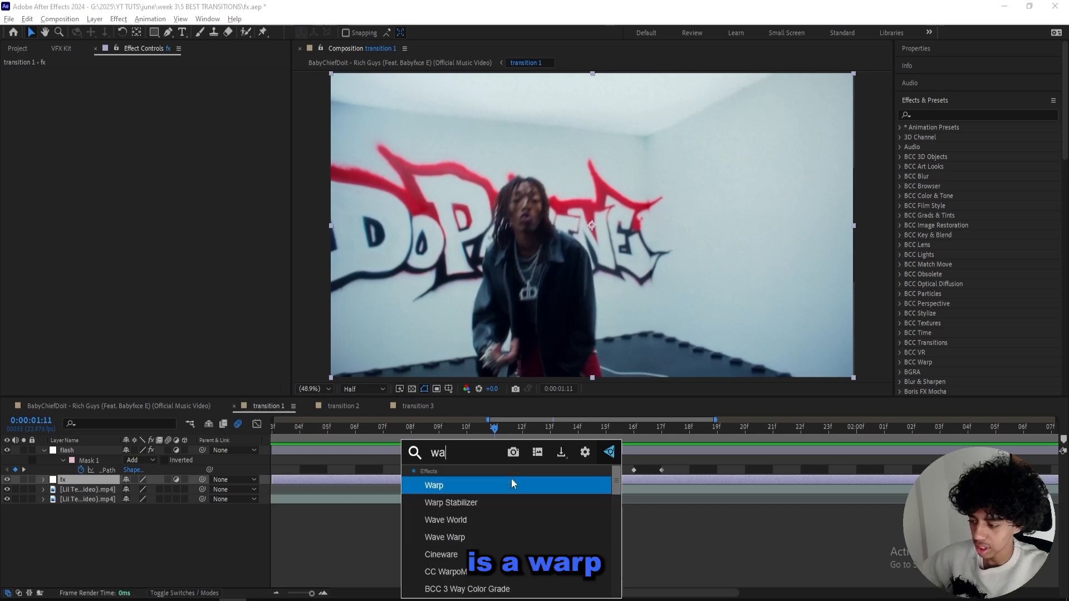
{"action": "left_click", "coordinate": [511, 485]}
{"action": "left_click", "coordinate": [168, 82]}
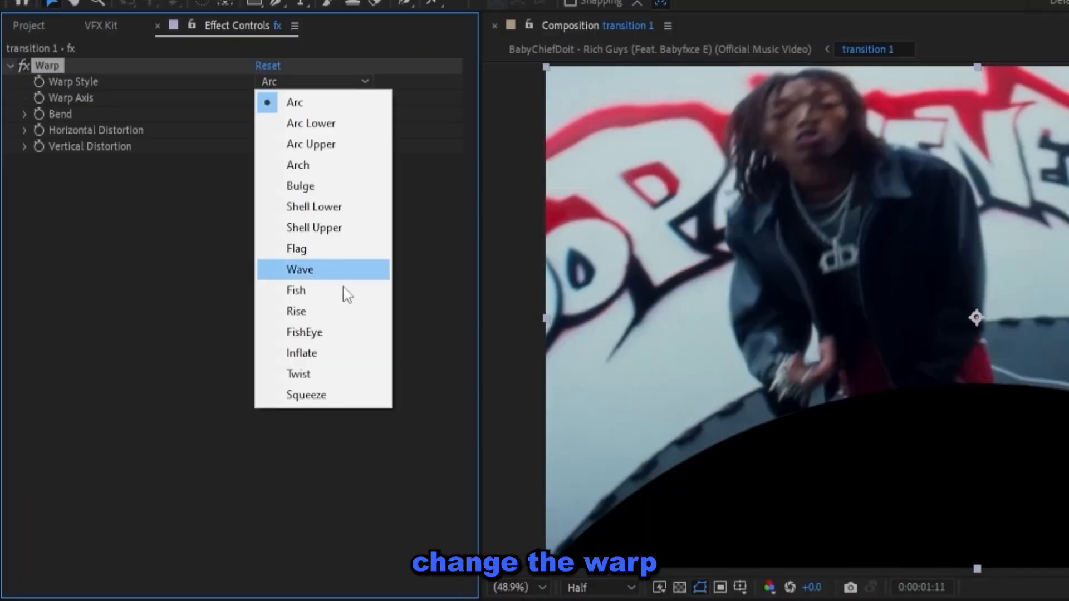
{"action": "left_click", "coordinate": [318, 334]}
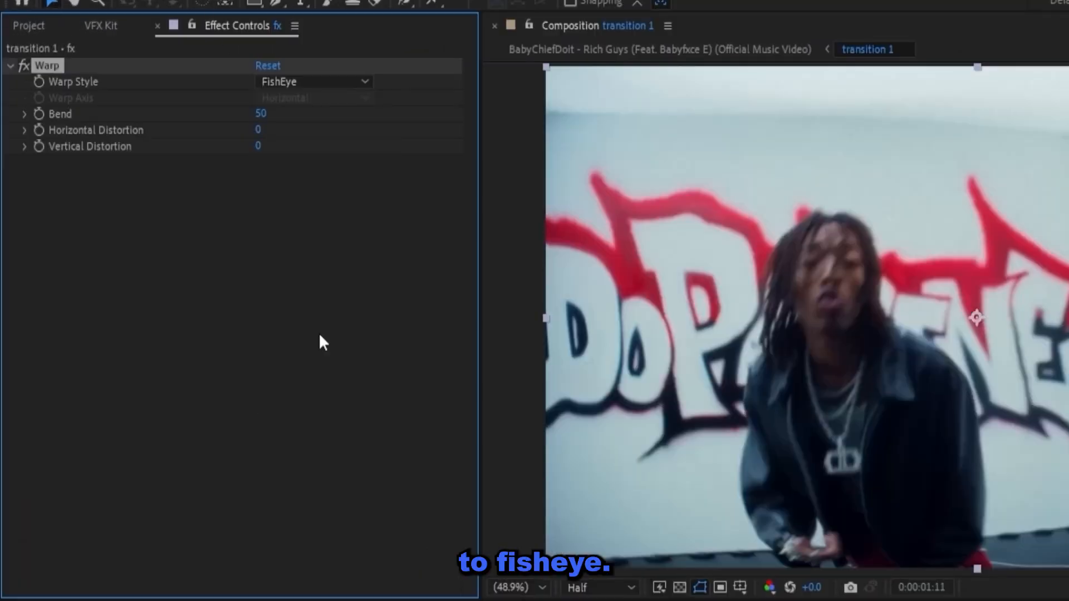
Step: Set the fx layer's Warp Bend to 0 and start keyframing it at 0:00:01:11
{"action": "left_click", "coordinate": [260, 114]}
{"action": "type", "text": "0"}
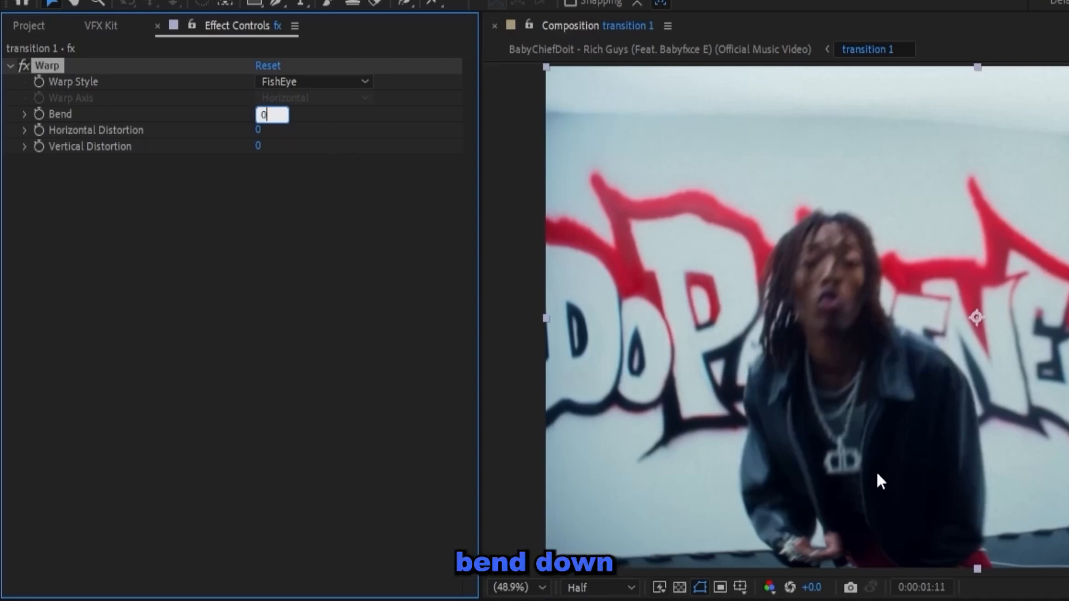
{"action": "key", "text": "Return"}
{"action": "left_click", "coordinate": [38, 113]}
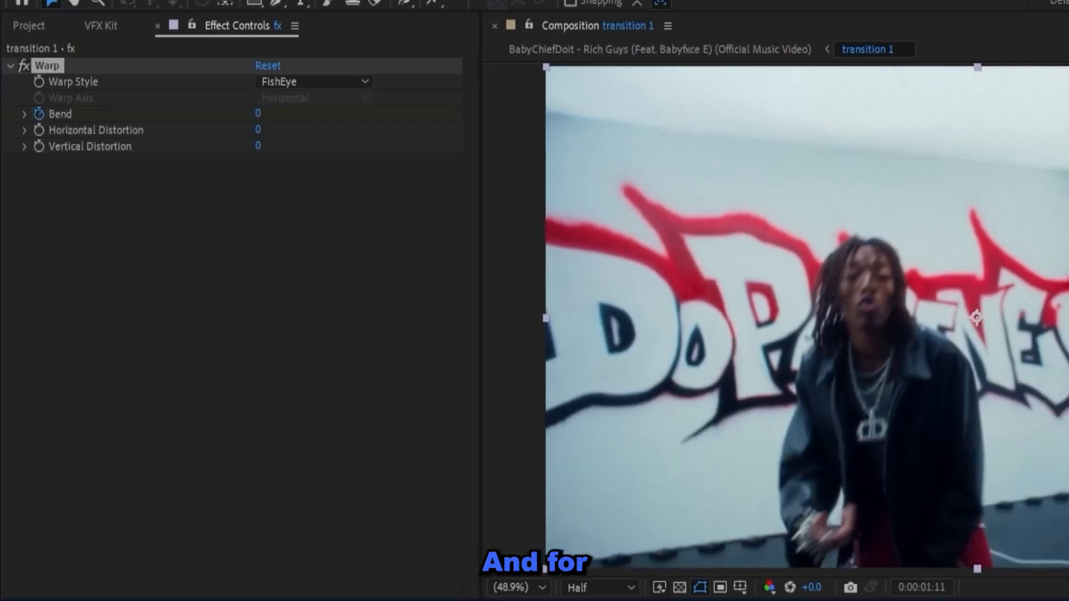
Step: Keyframe the Warp Bend at -70 on 0:00:01:12 and at -100 on 0:00:01:13
{"action": "key", "text": "Page_Down"}
{"action": "left_click_drag", "start_coordinate": [259, 111], "coordinate": [208, 130]}
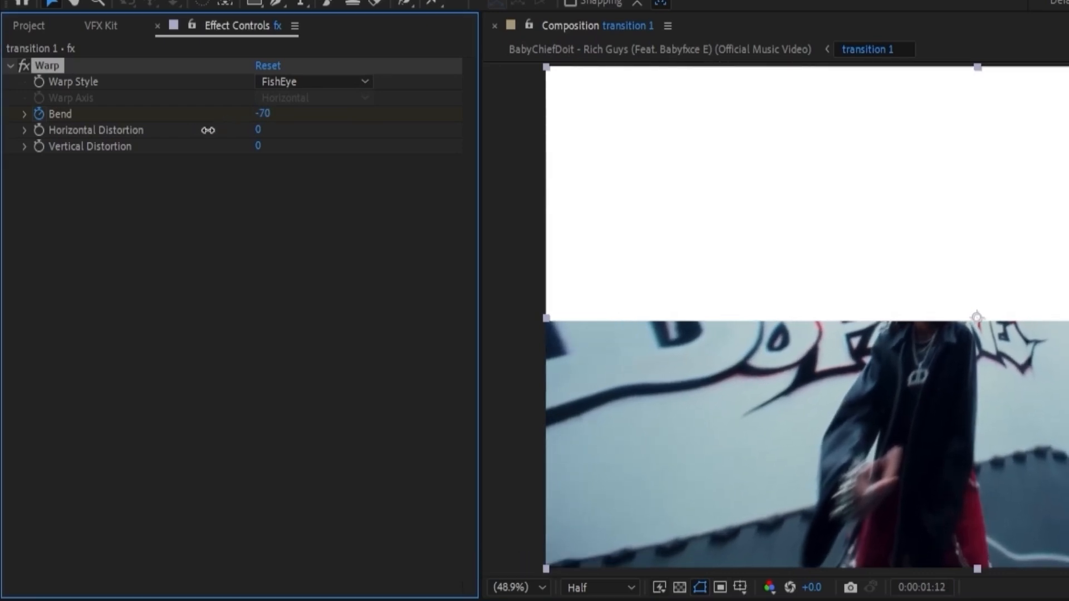
{"action": "key", "text": "Page_Down"}
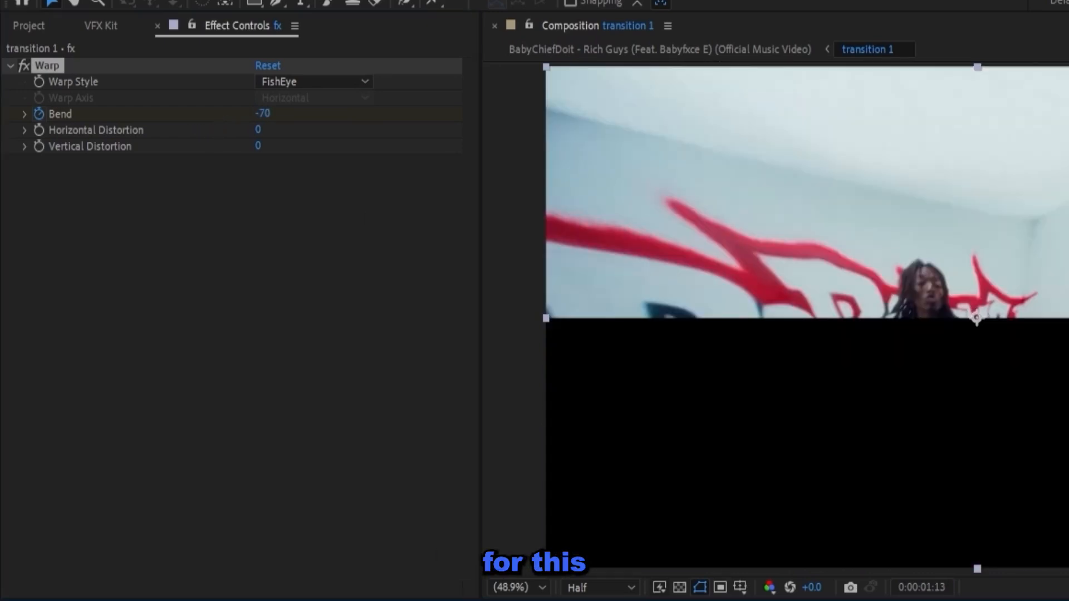
{"action": "left_click_drag", "start_coordinate": [267, 120], "coordinate": [245, 129]}
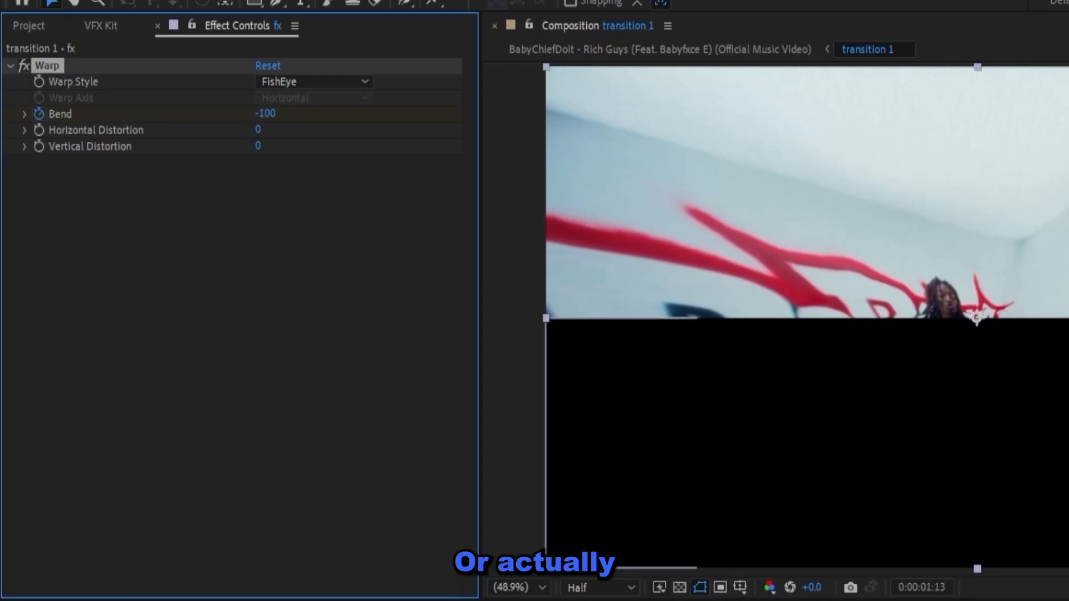
Step: Move the -100 Bend keyframe to 0:00:01:14 and set Bend to 0 at 0:00:01:15
{"action": "left_click_drag", "start_coordinate": [550, 500], "coordinate": [578, 500]}
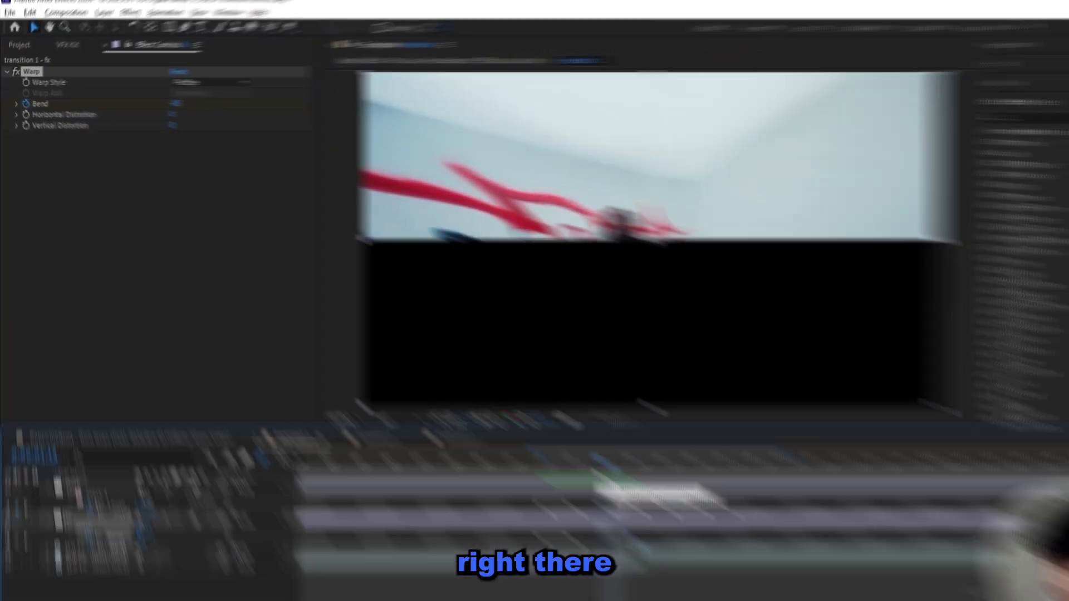
{"action": "left_click", "coordinate": [570, 430]}
{"action": "mouse_move", "coordinate": [570, 431]}
{"action": "left_mouse_down"}
{"action": "mouse_move", "coordinate": [580, 432]}
{"action": "mouse_move", "coordinate": [496, 435]}
{"action": "mouse_move", "coordinate": [531, 453]}
{"action": "mouse_move", "coordinate": [607, 448]}
{"action": "mouse_move", "coordinate": [572, 461]}
{"action": "mouse_move", "coordinate": [597, 460]}
{"action": "left_mouse_up"}
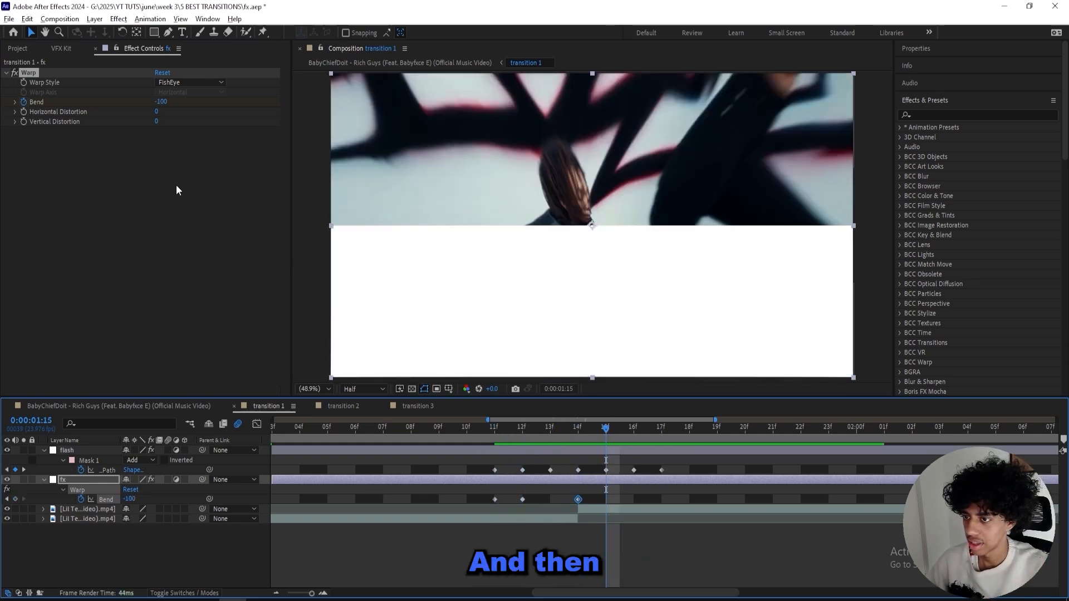
{"action": "left_click", "coordinate": [161, 102]}
{"action": "type", "text": "0"}
Step: Check the Bend animation between 0:00:01:14 and 0:00:01:15 and save the project
{"action": "left_click_drag", "start_coordinate": [440, 431], "coordinate": [577, 432]}
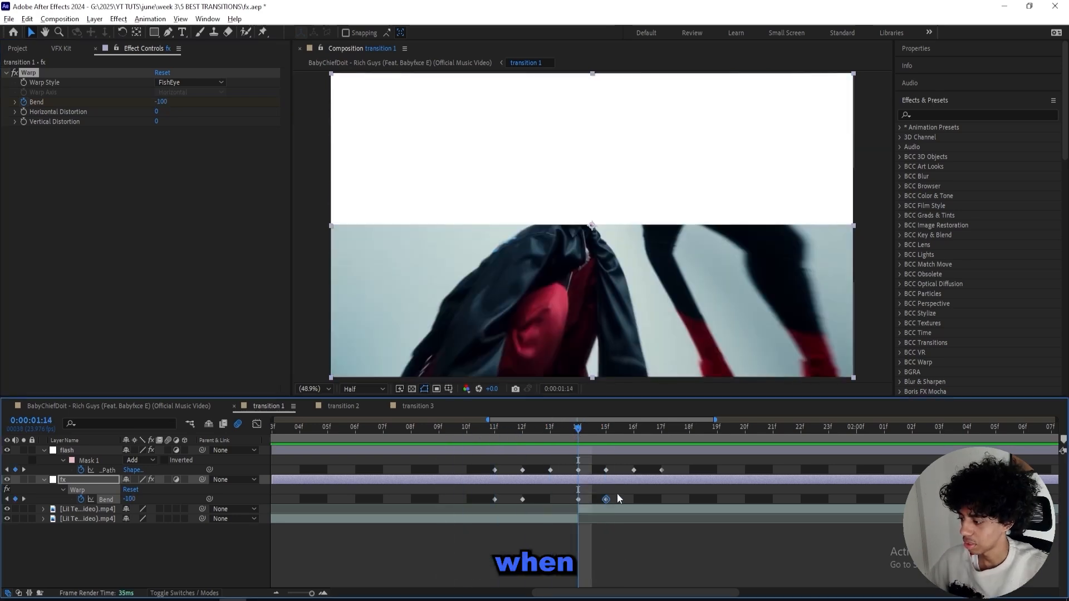
{"action": "left_click_drag", "start_coordinate": [626, 495], "coordinate": [563, 506]}
{"action": "left_click_drag", "start_coordinate": [584, 420], "coordinate": [600, 421]}
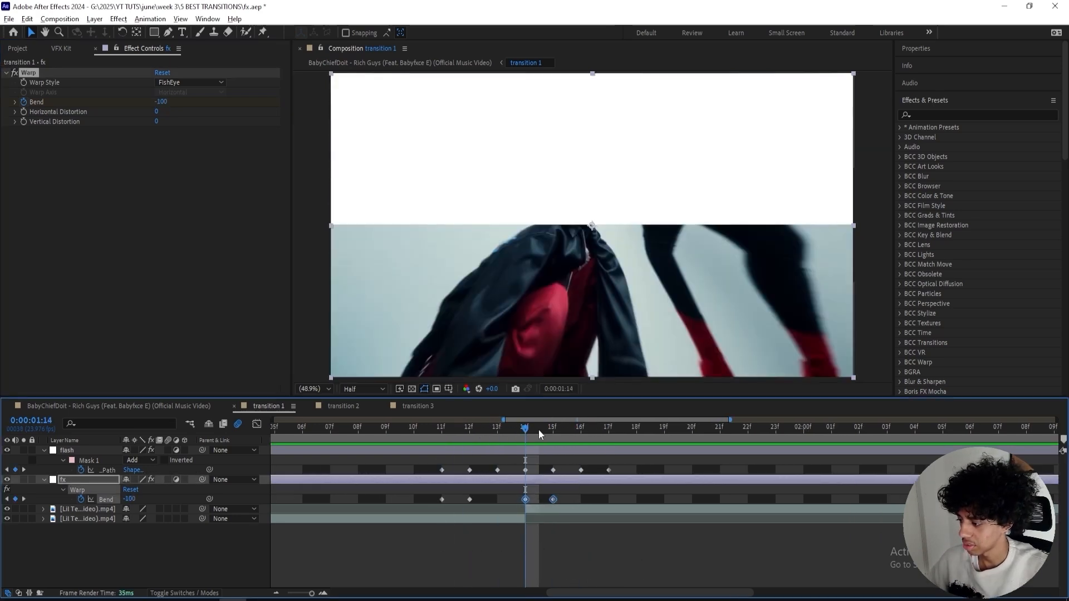
{"action": "left_click_drag", "start_coordinate": [537, 431], "coordinate": [553, 440]}
{"action": "left_click", "coordinate": [523, 519]}
{"action": "key", "text": "ctrl+s"}
Step: Apply Directional Blur to the fx layer and set its Direction to 90°
{"action": "left_click", "coordinate": [502, 479]}
{"action": "key", "text": "ctrl+space"}
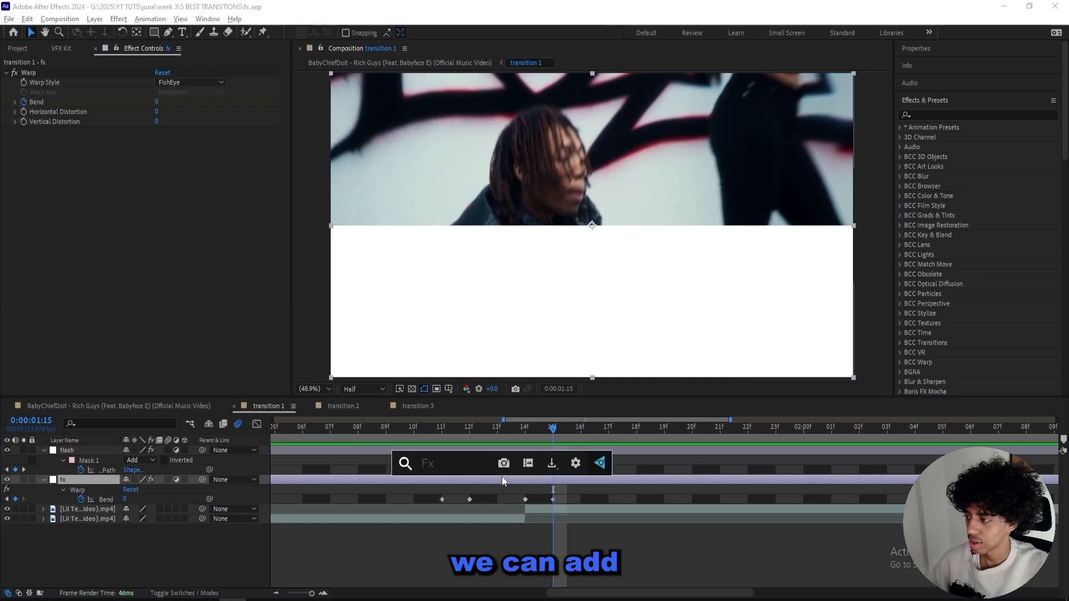
{"action": "type", "text": "direct"}
{"action": "key", "text": "Return"}
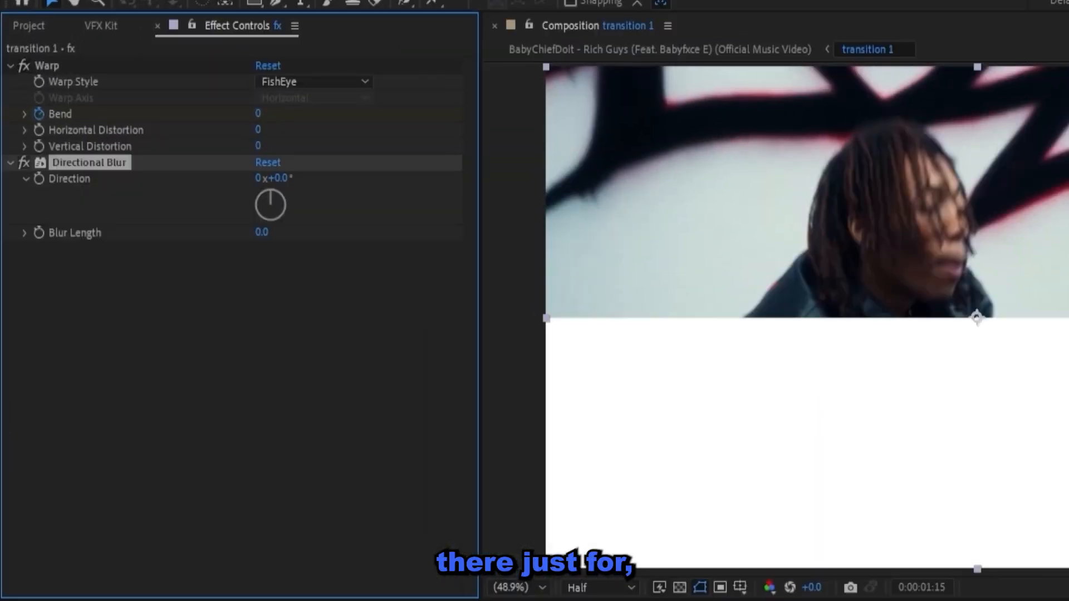
{"action": "left_click", "coordinate": [278, 178]}
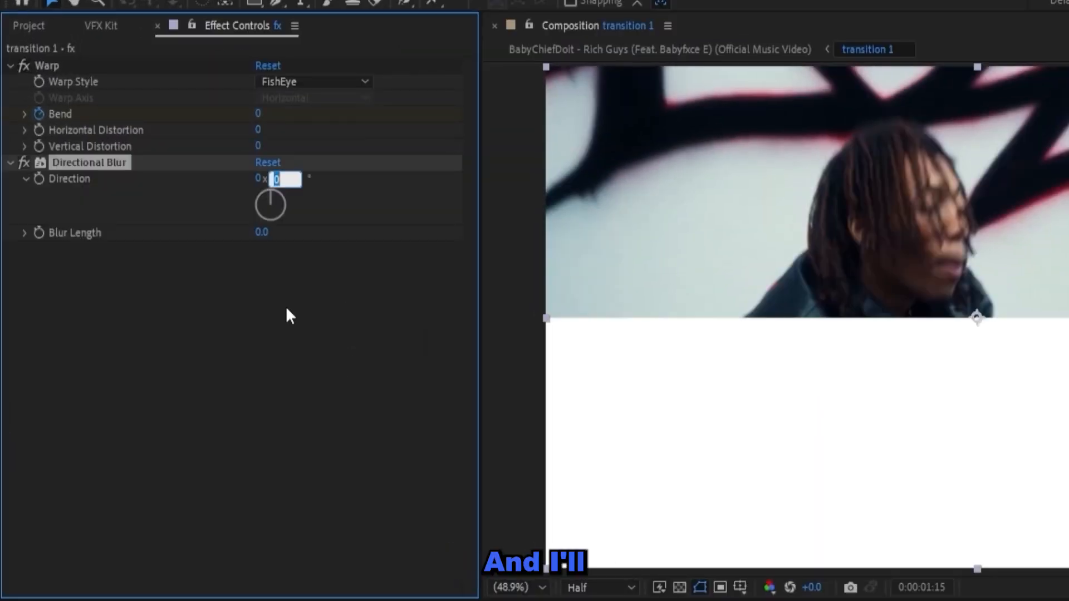
{"action": "type", "text": "90"}
{"action": "key", "text": "Return"}
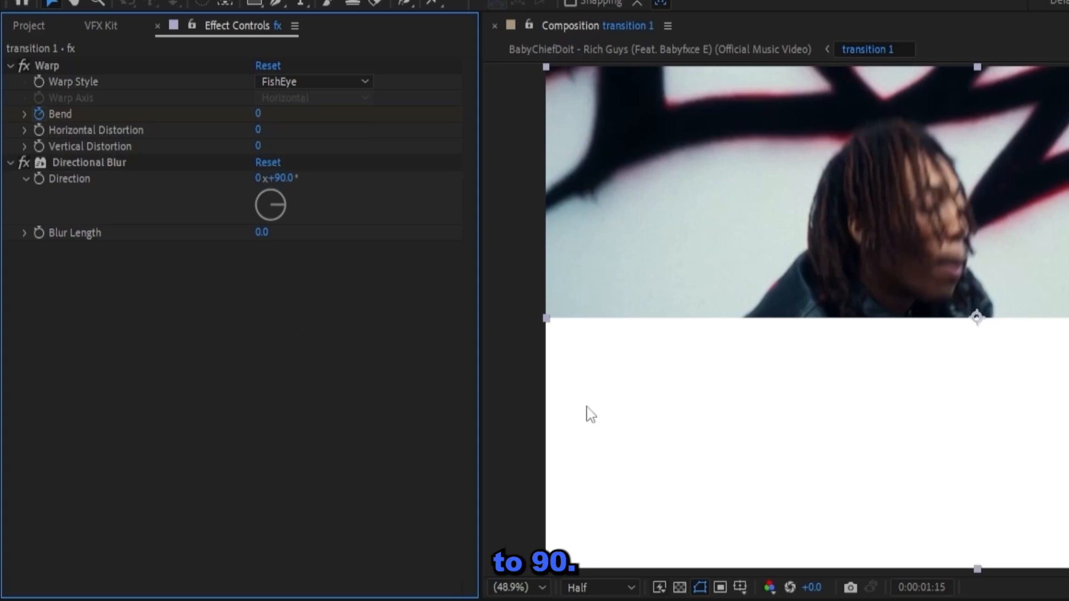
Step: Keyframe the Directional Blur's Blur Length at 100 on 0:00:01:14 and at 0 on 0:00:01:16
{"action": "key", "text": "Page_Up"}
{"action": "key", "text": "Page_Up"}
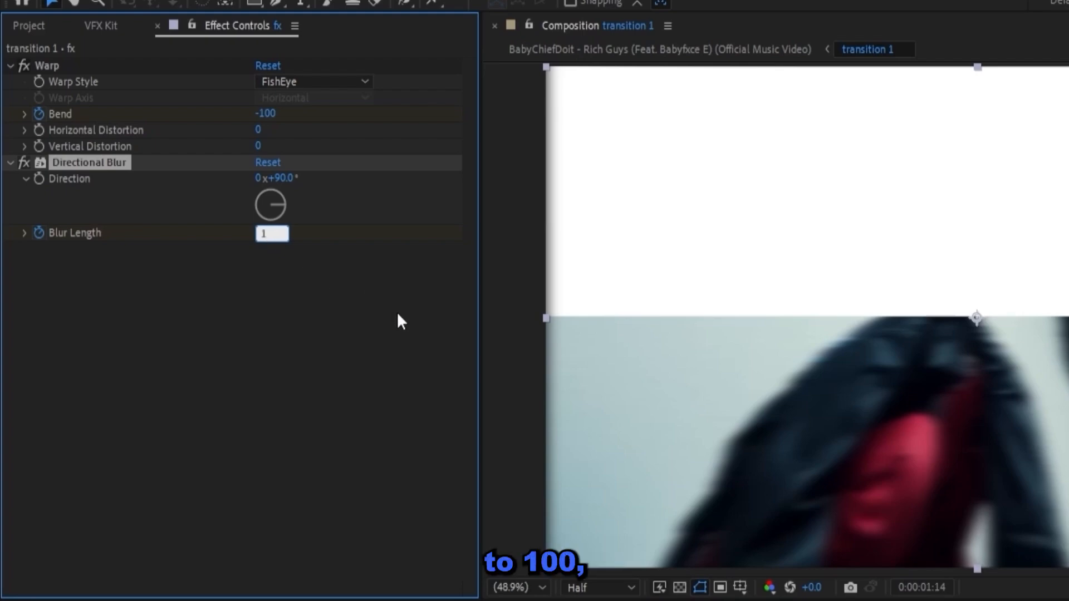
{"action": "key", "text": "Return"}
{"action": "left_click_drag", "start_coordinate": [521, 436], "coordinate": [575, 428]}
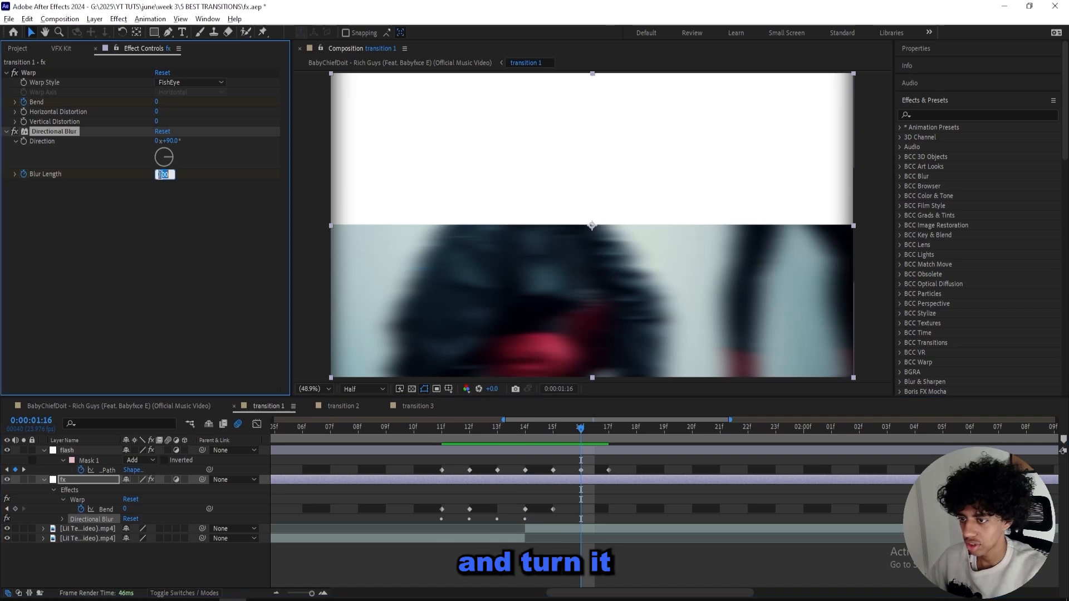
{"action": "type", "text": "0"}
{"action": "key", "text": "Return"}
Step: Shift the flash layer's three Fill Color keyframes one frame later, to 0:00:01:13, 0:00:01:14 and 0:00:01:15
{"action": "left_click_drag", "start_coordinate": [430, 439], "coordinate": [497, 460]}
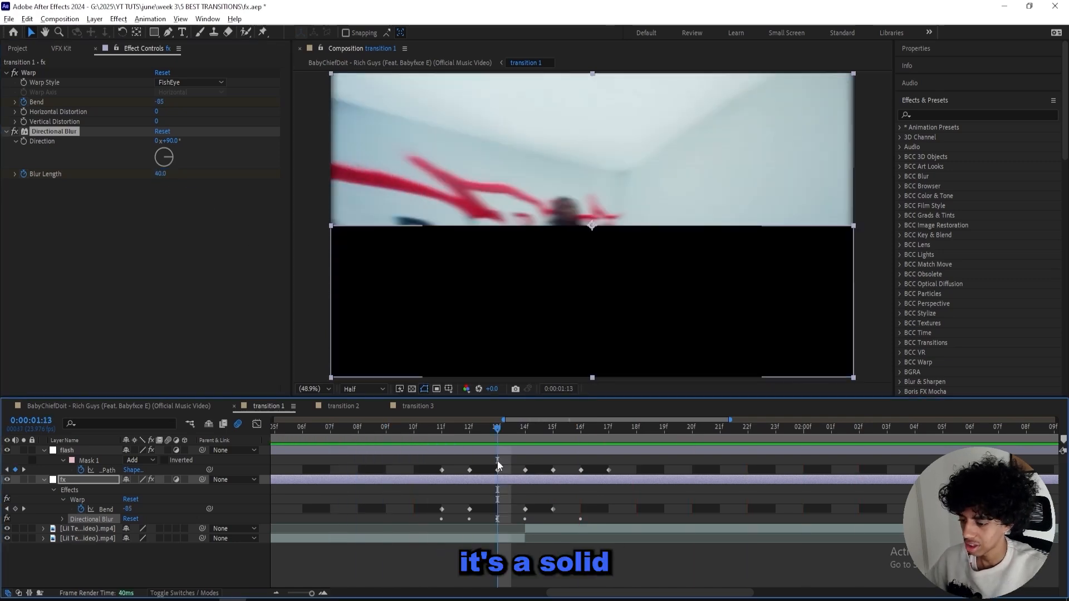
{"action": "left_click", "coordinate": [503, 448]}
{"action": "key", "text": "u"}
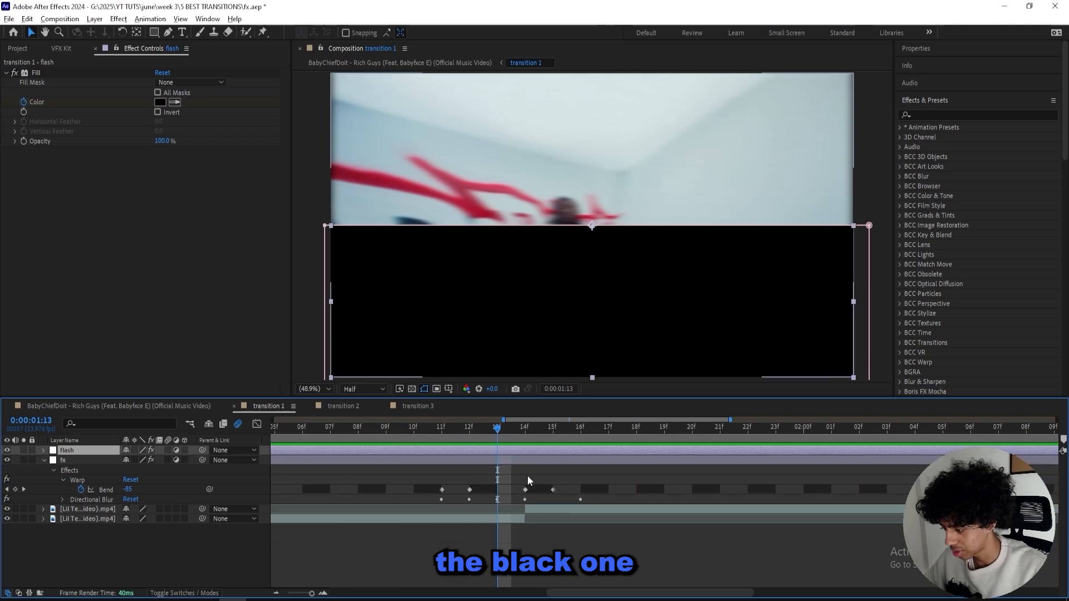
{"action": "key", "text": "Page_Up"}
{"action": "mouse_move", "coordinate": [535, 495]}
{"action": "left_mouse_down"}
{"action": "mouse_move", "coordinate": [449, 489]}
{"action": "mouse_move", "coordinate": [525, 493]}
{"action": "left_mouse_up"}
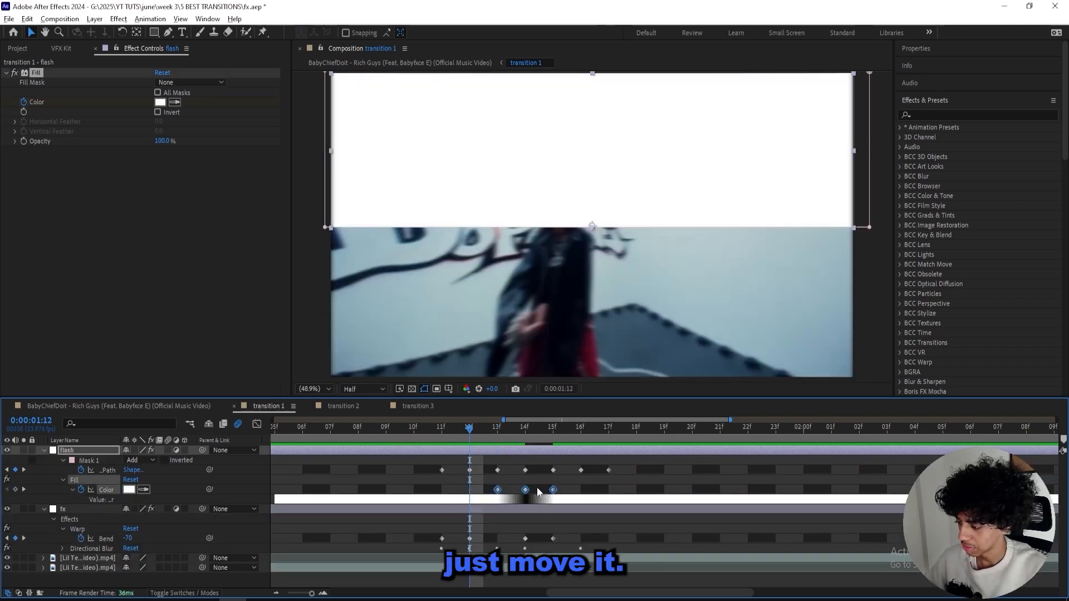
Step: Play the transition from just before the cut to check the shifted black flash
{"action": "key", "text": "space"}
{"action": "left_click", "coordinate": [398, 436]}
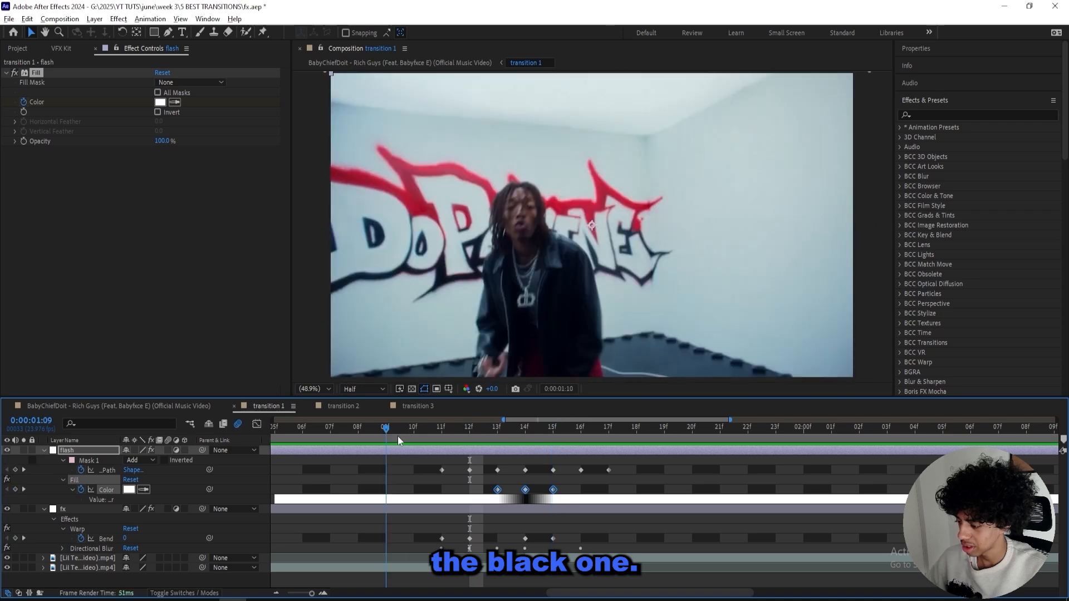
{"action": "key", "text": "space"}
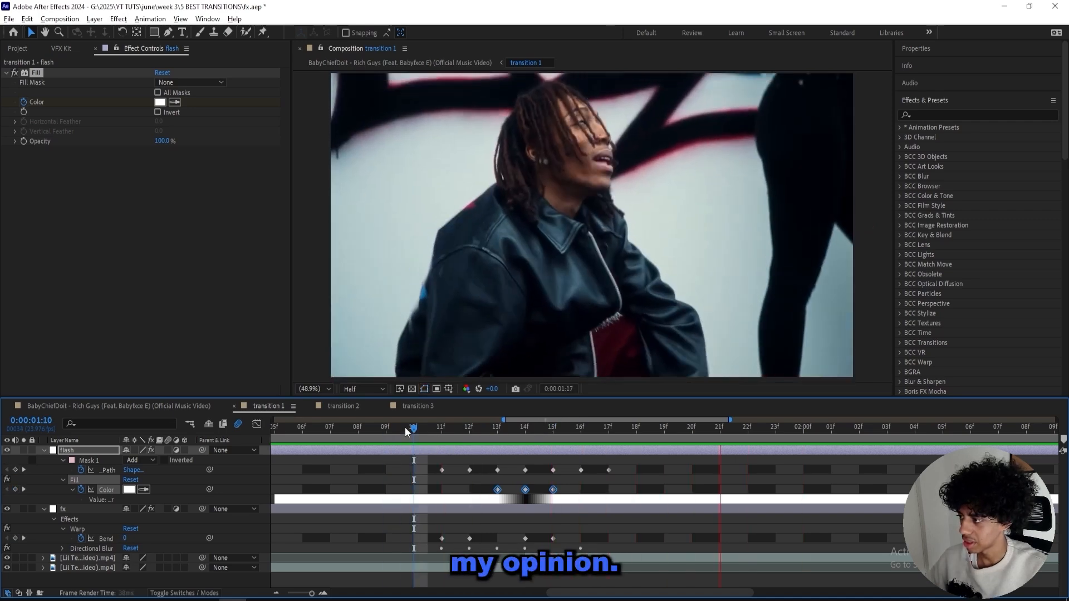
{"action": "left_click", "coordinate": [442, 432]}
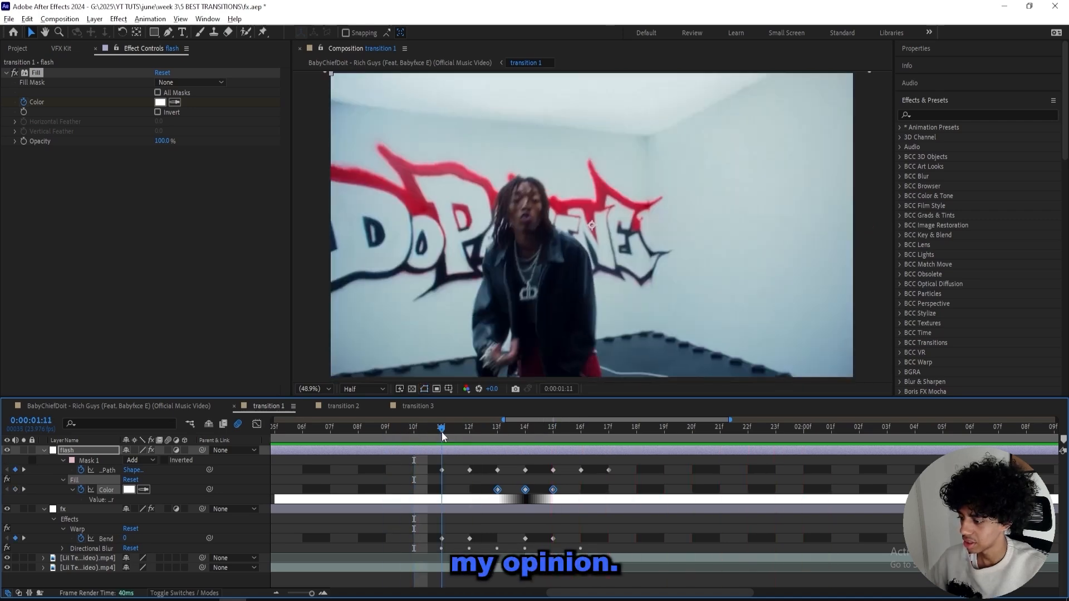
Step: Apply Deep Glow to the fx layer and keyframe its Radius at 500 on 0:00:01:14
{"action": "left_click", "coordinate": [44, 450]}
{"action": "left_click", "coordinate": [72, 460]}
{"action": "mouse_move", "coordinate": [426, 433]}
{"action": "left_mouse_down"}
{"action": "mouse_move", "coordinate": [488, 428]}
{"action": "mouse_move", "coordinate": [442, 427]}
{"action": "left_mouse_up"}
{"action": "key", "text": "ctrl+space"}
{"action": "type", "text": "deep g"}
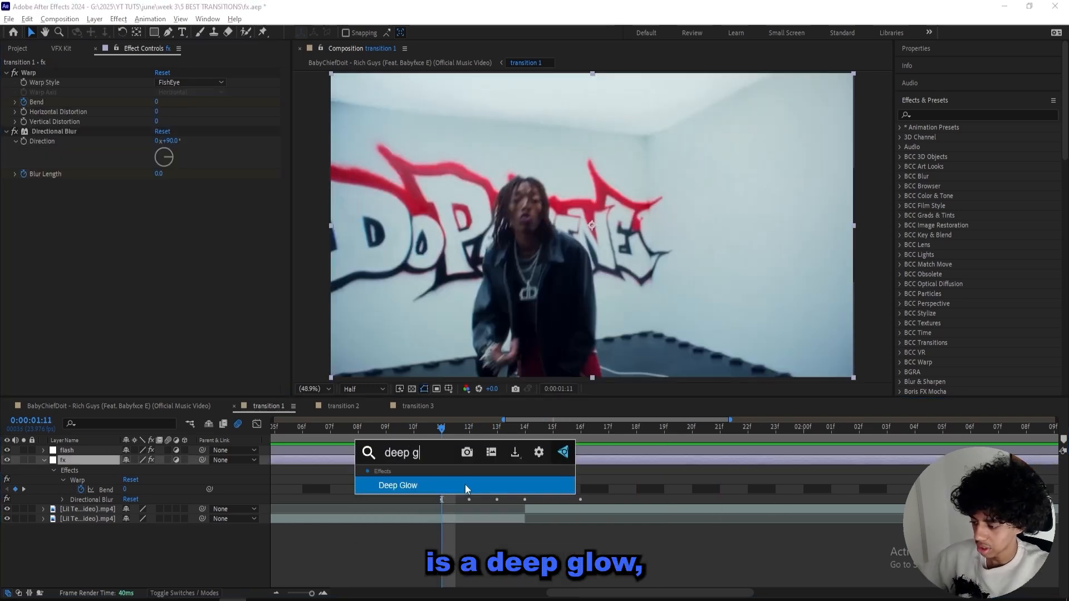
{"action": "key", "text": "Return"}
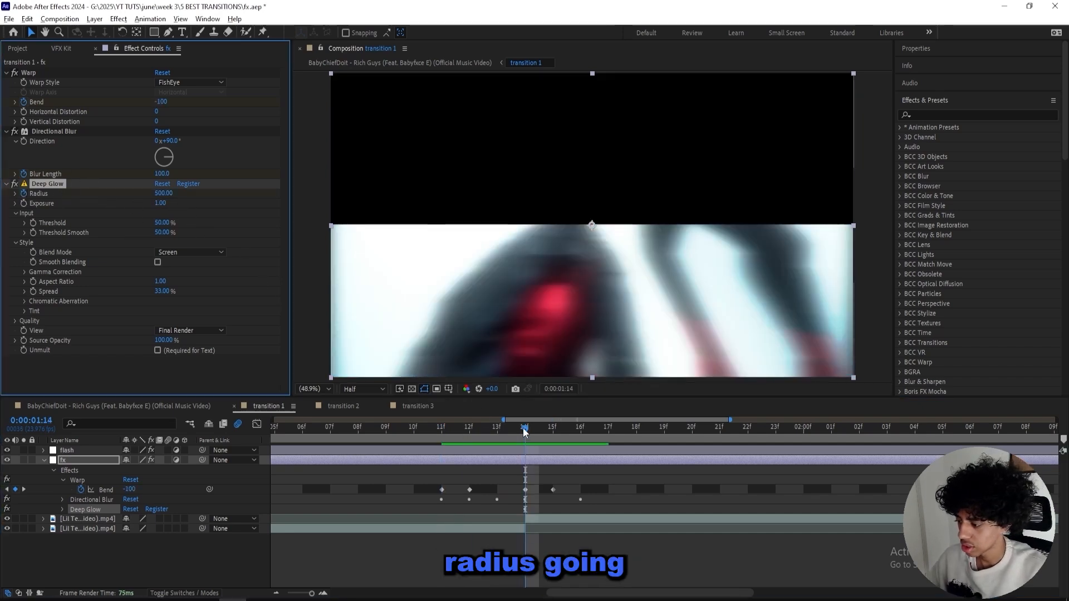
Step: Finish the Deep Glow Radius animation with a keyframe at 0:00:01:16 and preview the transition
{"action": "left_click_drag", "start_coordinate": [524, 431], "coordinate": [404, 424]}
{"action": "key", "text": "Return"}
{"action": "key", "text": "space"}
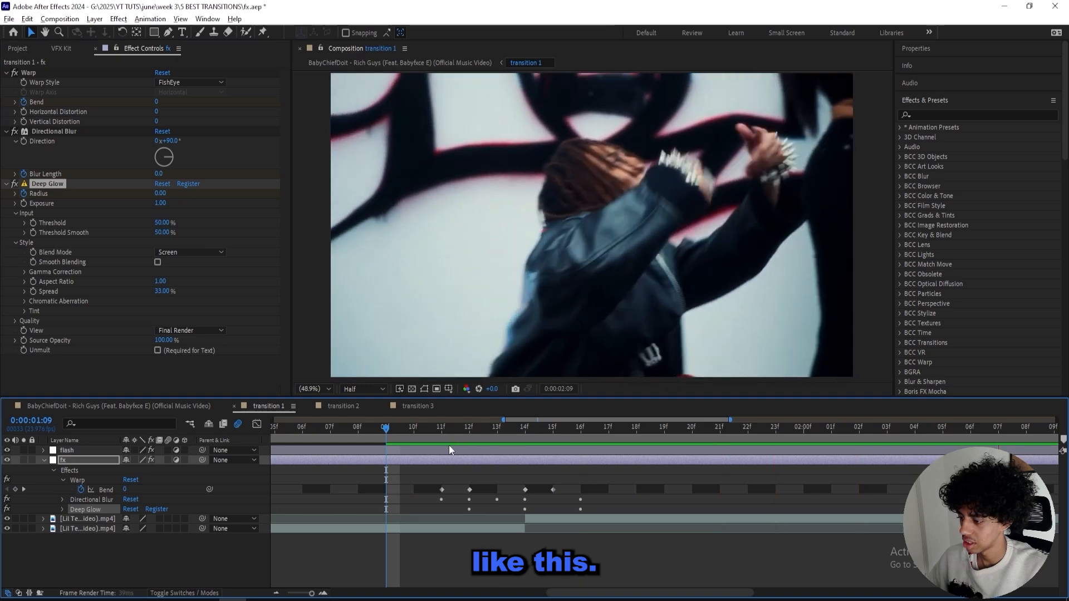
Step: Reveal the fx layer's animated properties, select the Deep Glow Radius keyframe at 0:00:01:16 and scrub through the transition
{"action": "key", "text": "u"}
{"action": "key", "text": "u"}
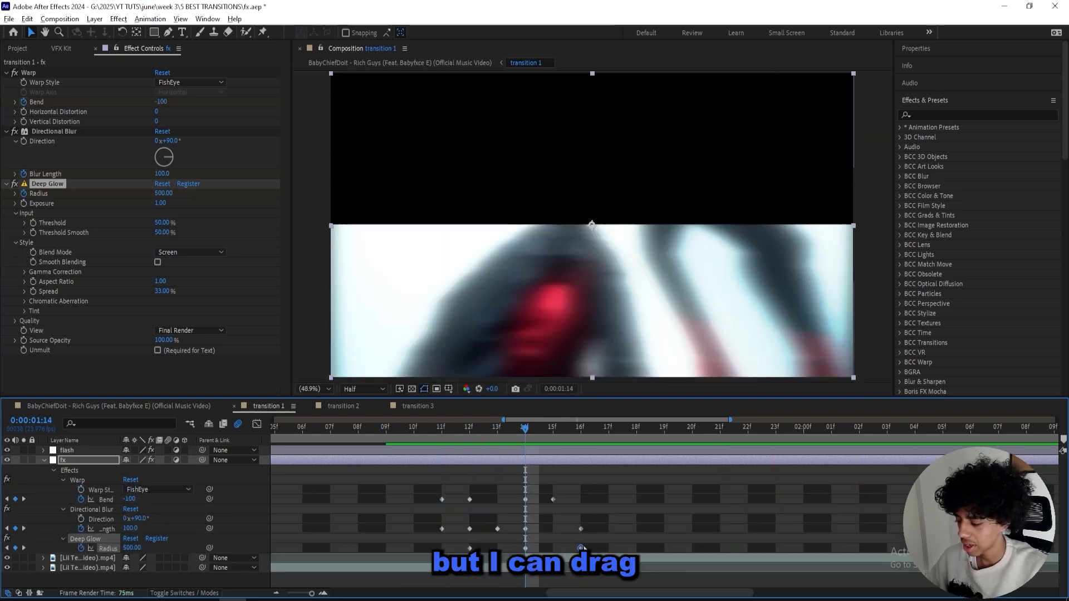
{"action": "left_click", "coordinate": [580, 548]}
{"action": "left_click_drag", "start_coordinate": [556, 433], "coordinate": [413, 434]}
Step: Collapse the fx layer, enable its motion blur and play the finished transition
{"action": "left_click", "coordinate": [44, 459]}
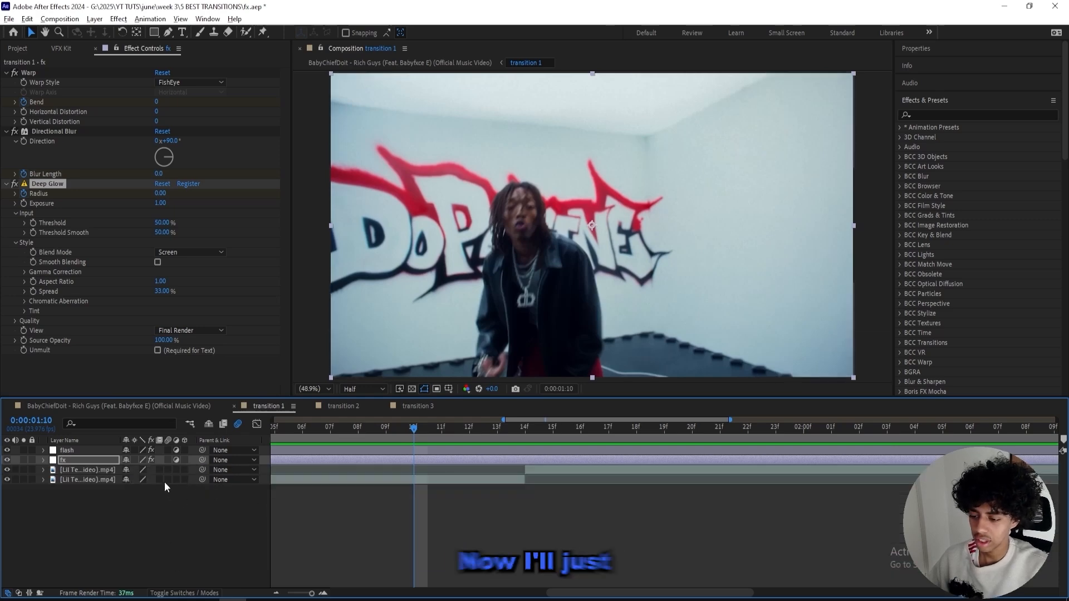
{"action": "left_click", "coordinate": [168, 460]}
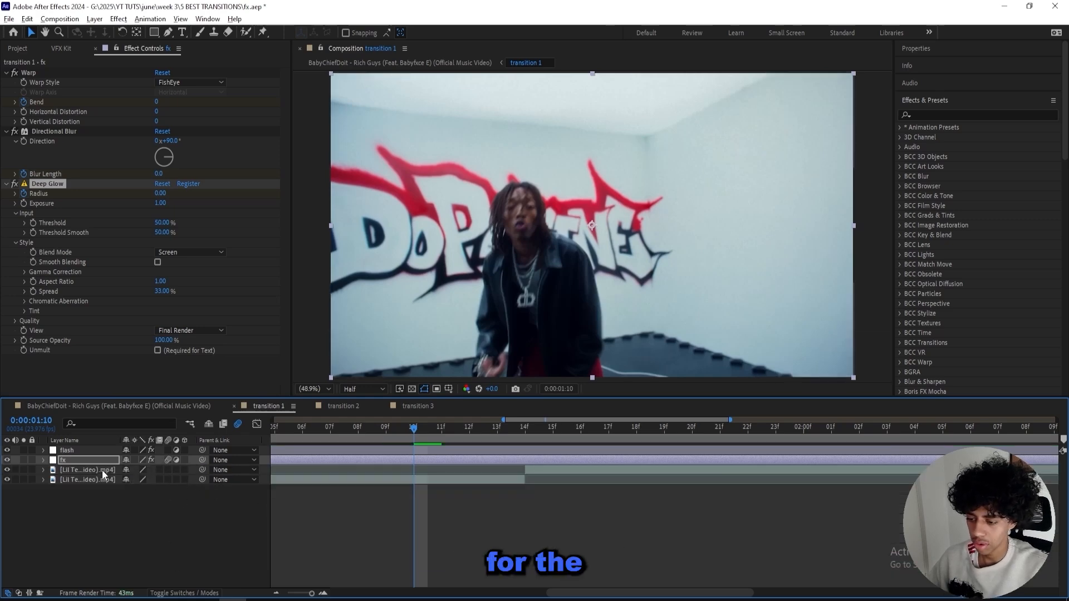
{"action": "key", "text": "space"}
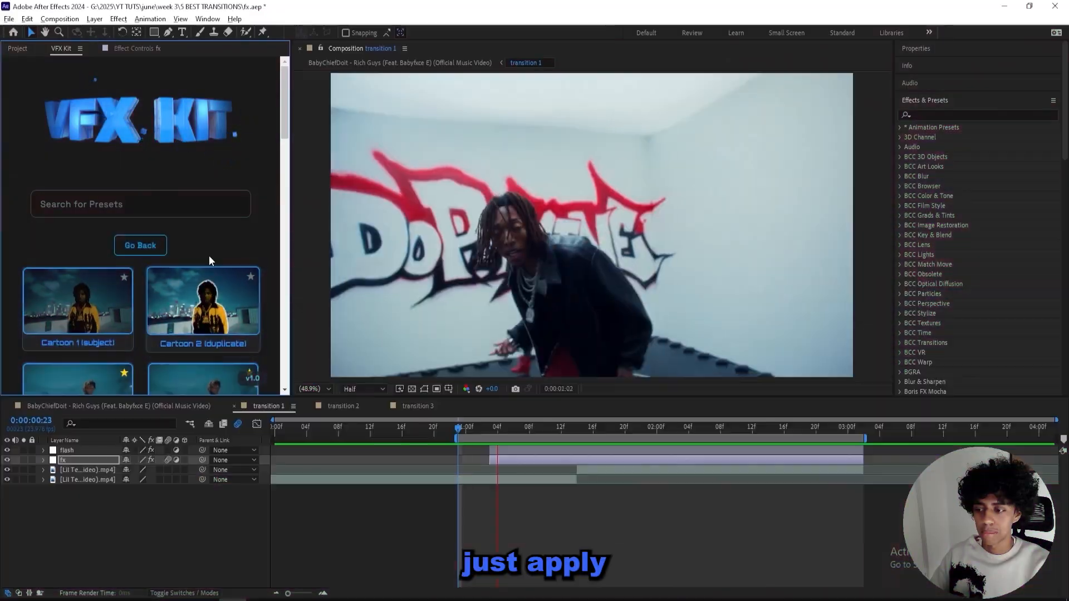
Step: Open the Transitions category of the VFX Kit and look through its presets
{"action": "scroll", "coordinate": [208, 255], "scroll_direction": "down", "scroll_amount": 2}
{"action": "left_click", "coordinate": [195, 269]}
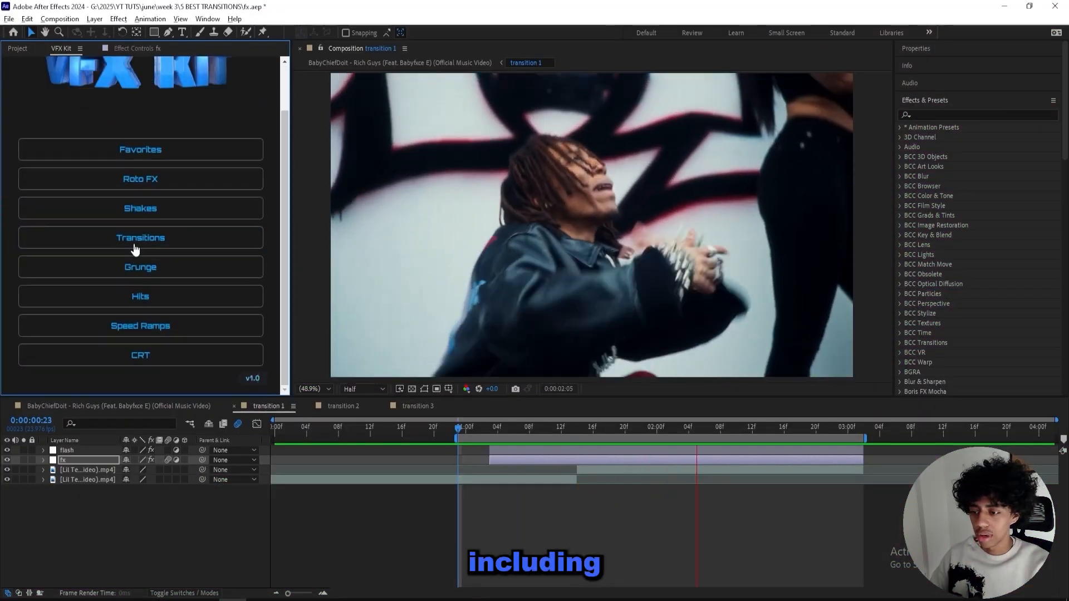
{"action": "left_click", "coordinate": [142, 236]}
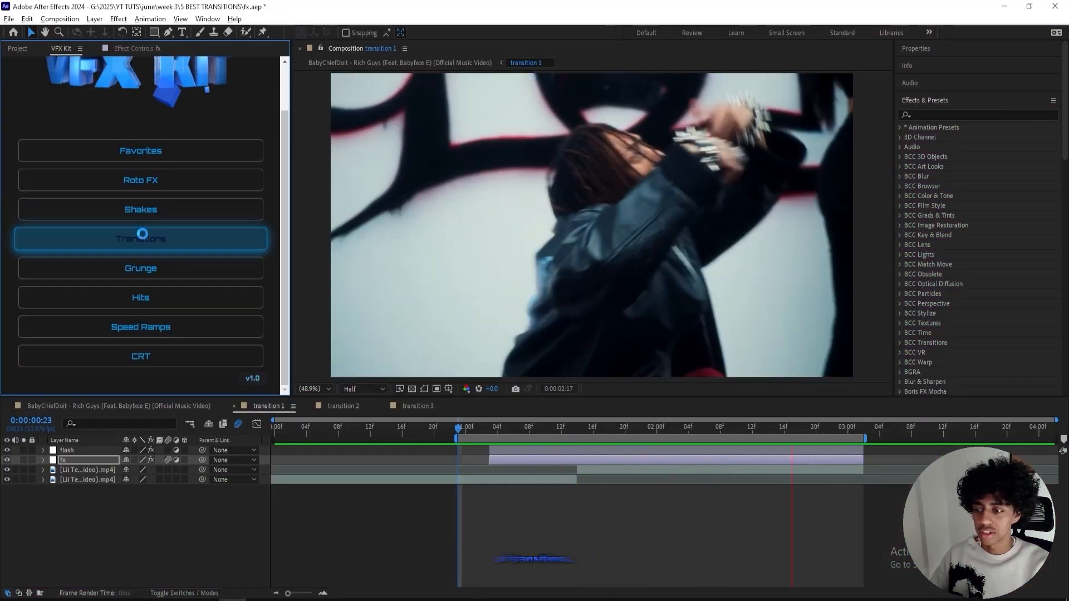
{"action": "scroll", "coordinate": [141, 239], "scroll_direction": "down", "scroll_amount": 2}
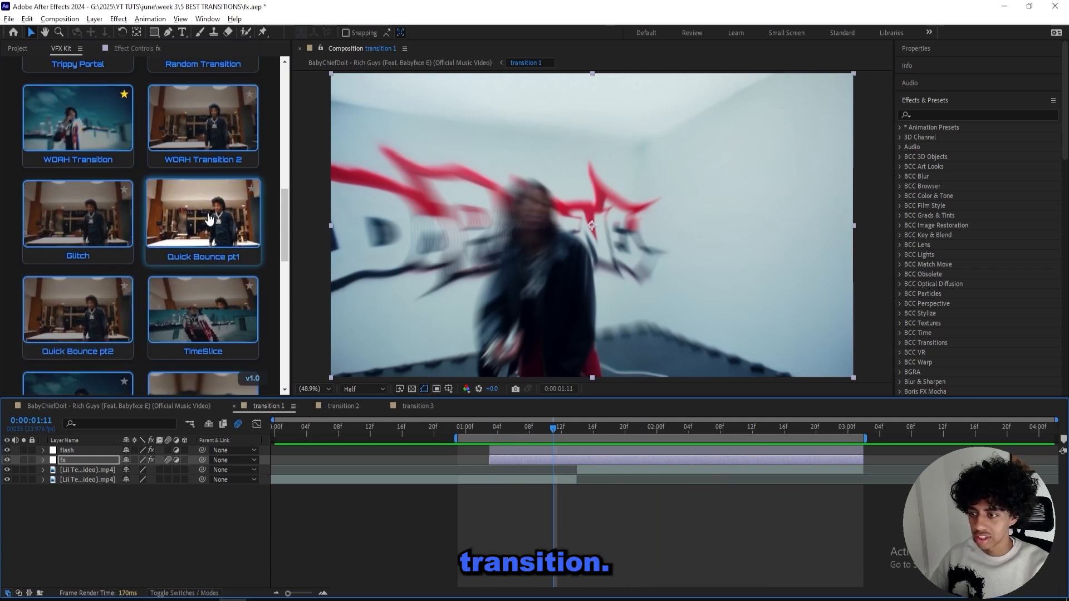
{"action": "scroll", "coordinate": [115, 225], "scroll_direction": "up", "scroll_amount": 2}
{"action": "scroll", "coordinate": [115, 225], "scroll_direction": "up", "scroll_amount": 3}
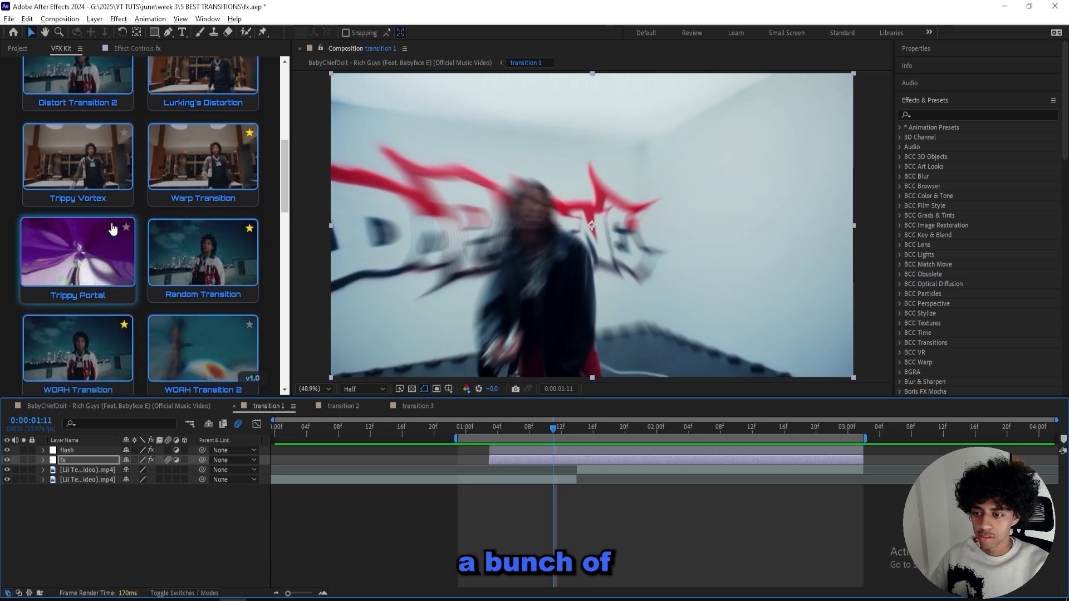
{"action": "scroll", "coordinate": [201, 238], "scroll_direction": "down", "scroll_amount": 10}
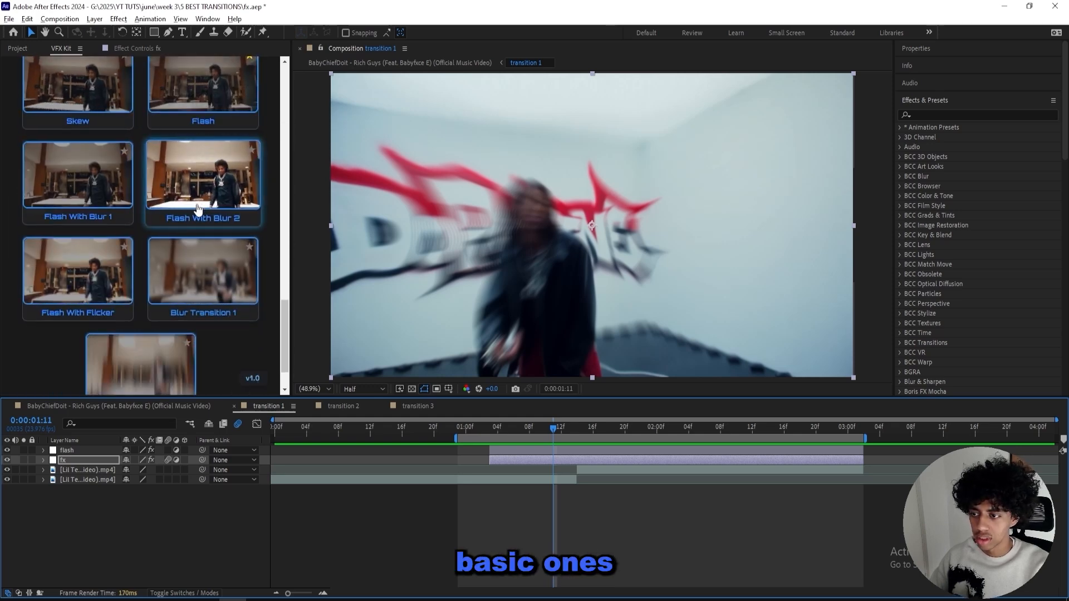
{"action": "scroll", "coordinate": [200, 228], "scroll_direction": "up", "scroll_amount": 2}
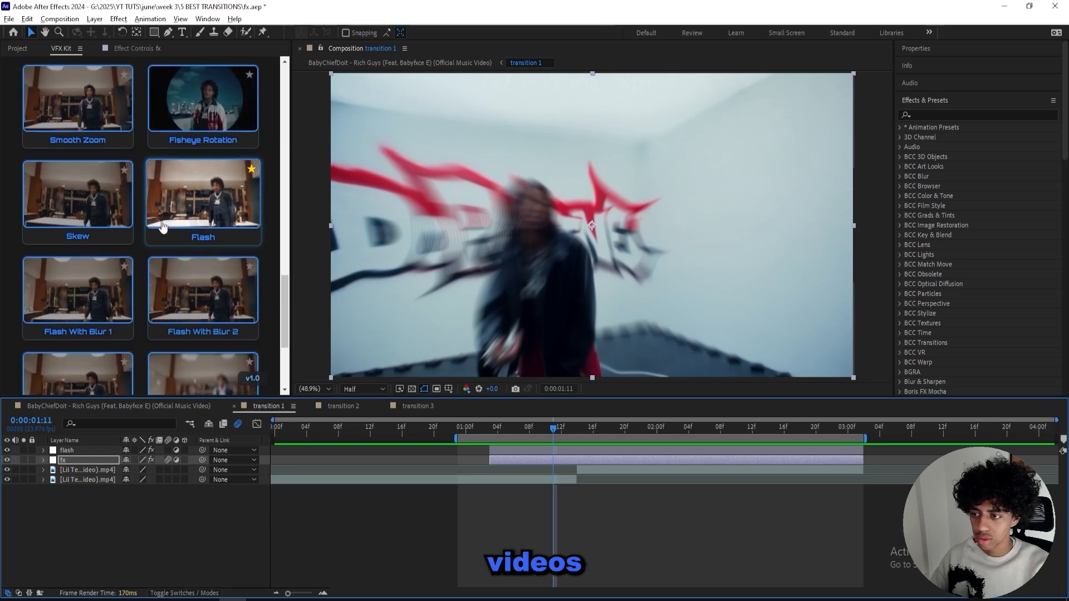
{"action": "scroll", "coordinate": [195, 234], "scroll_direction": "up", "scroll_amount": 1}
{"action": "scroll", "coordinate": [108, 280], "scroll_direction": "up", "scroll_amount": 15}
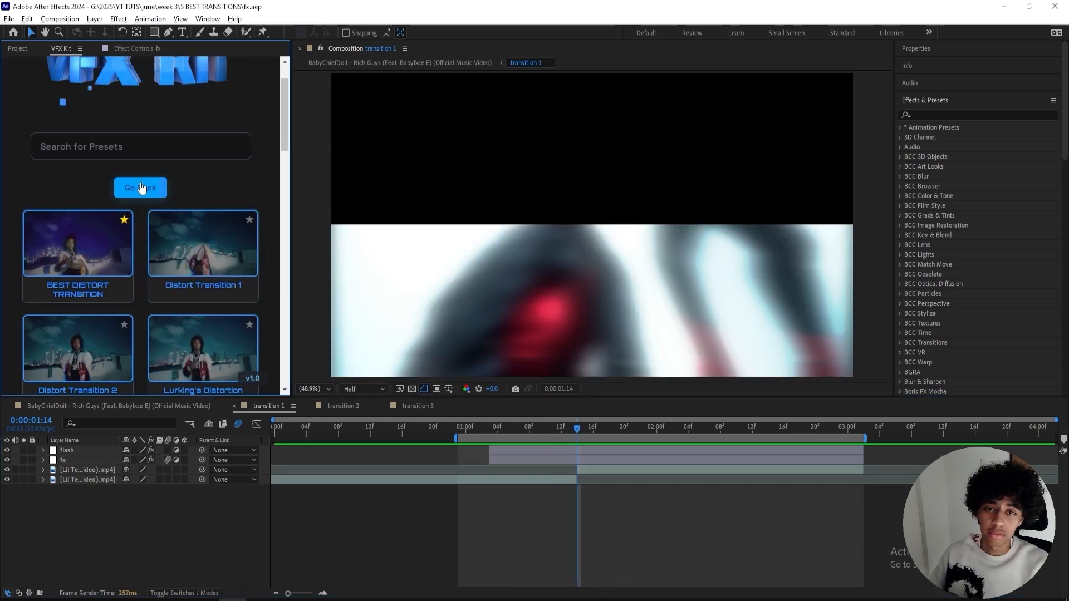
Step: Return to the VFX Kit category list and play the finished distortion transition in the transition 2 composition from several start points
{"action": "left_click", "coordinate": [141, 187]}
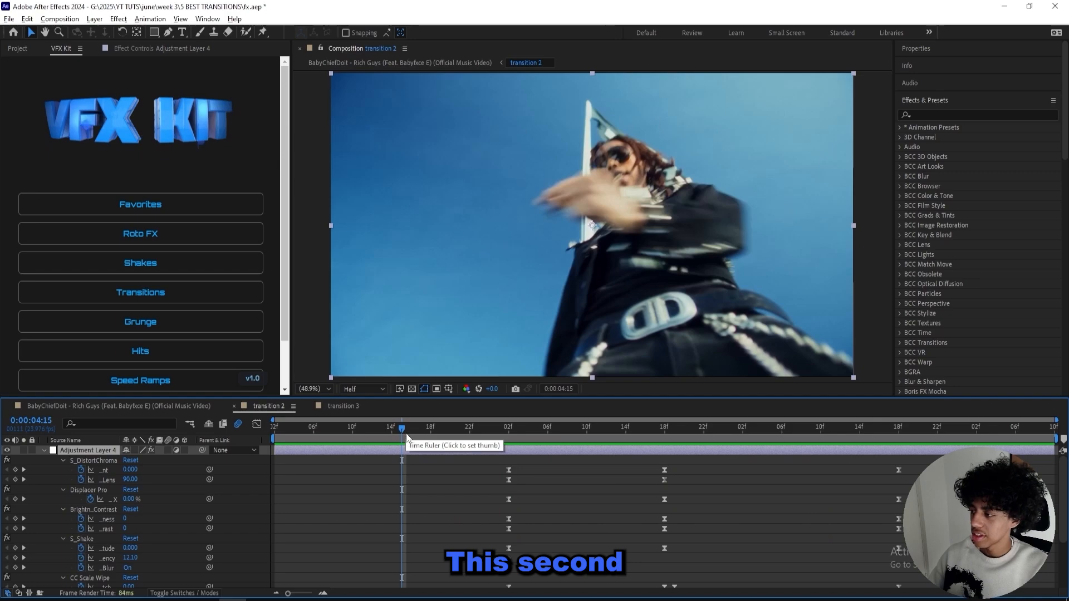
{"action": "key", "text": "space"}
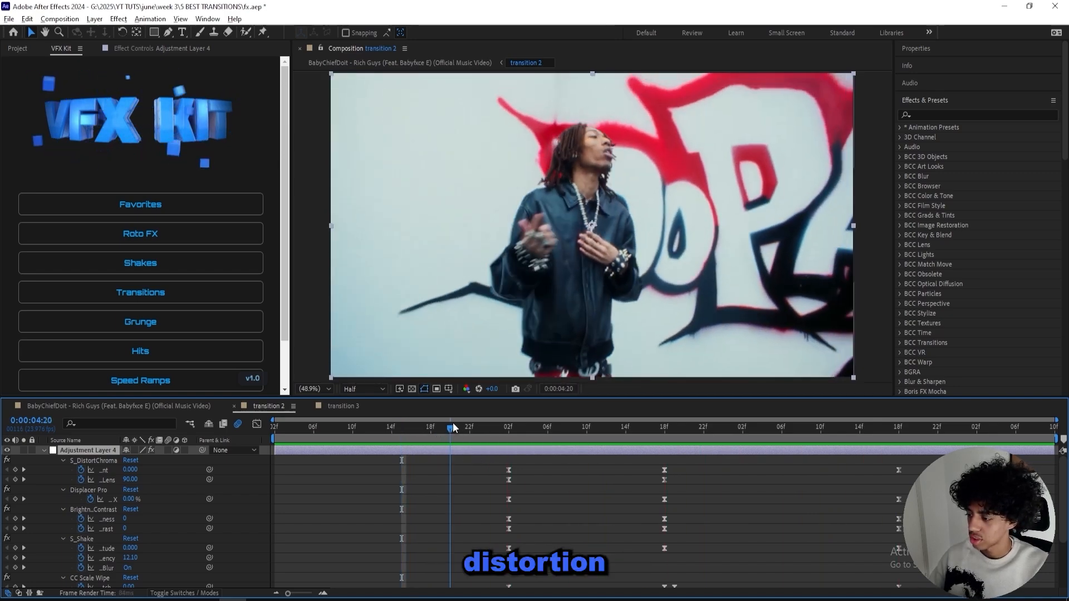
{"action": "left_click", "coordinate": [449, 426]}
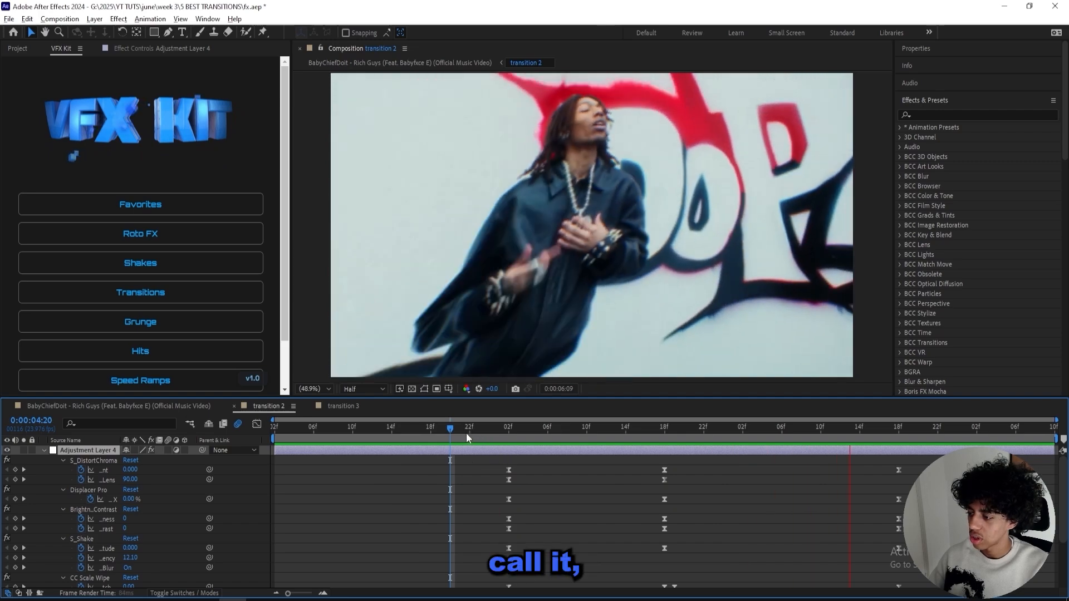
{"action": "left_click", "coordinate": [430, 427]}
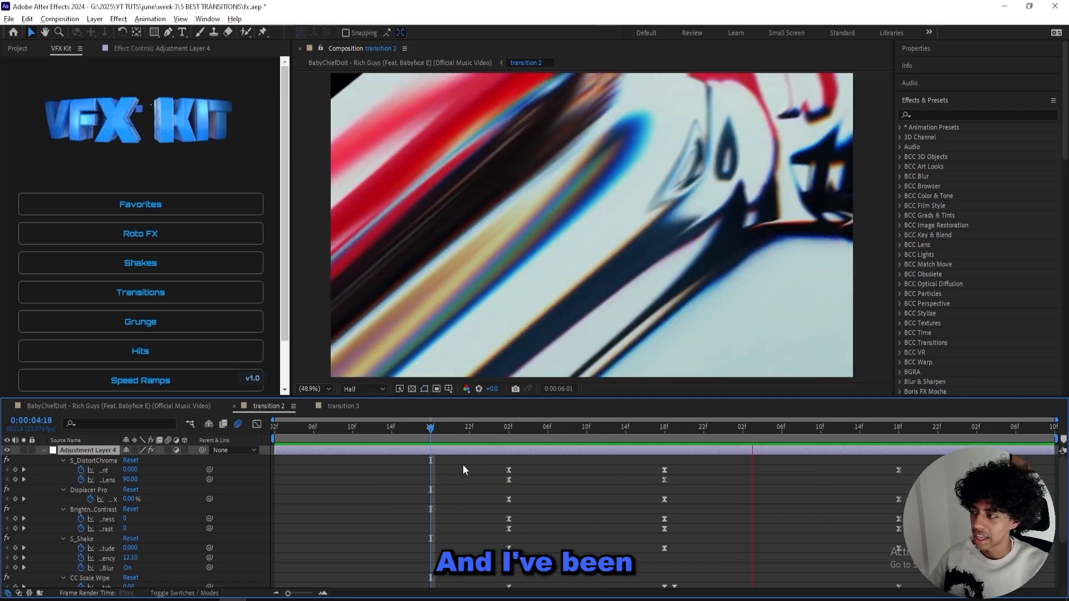
{"action": "left_click_drag", "start_coordinate": [469, 429], "coordinate": [504, 455]}
{"action": "key", "text": "space"}
{"action": "scroll", "coordinate": [490, 450], "scroll_direction": "down", "scroll_amount": 1}
{"action": "scroll", "coordinate": [487, 462], "scroll_direction": "up", "scroll_amount": 1}
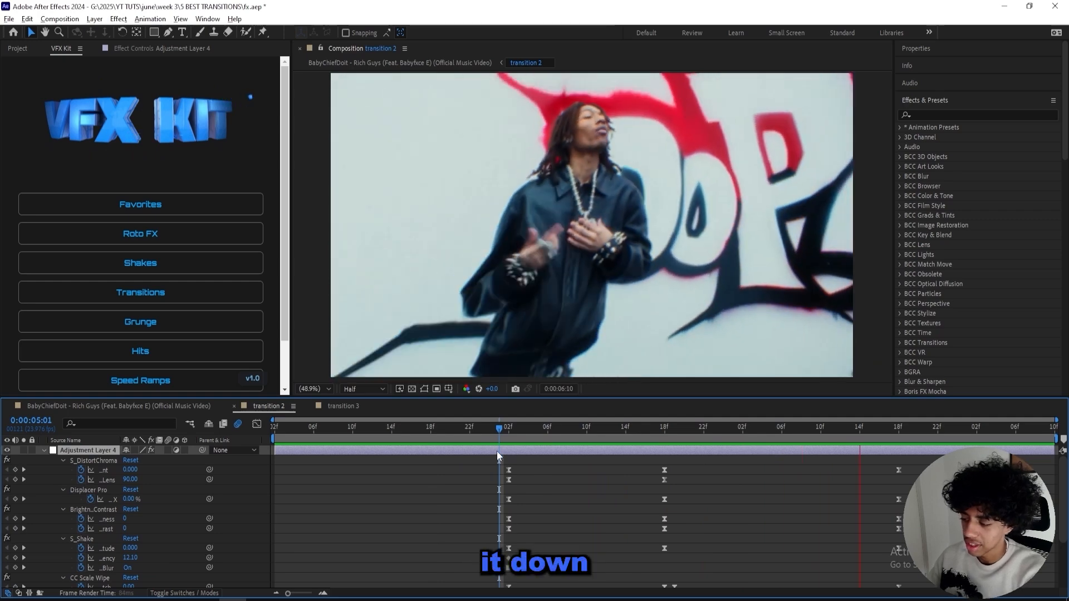
Step: Delete the adjustment layers holding the finished transition 2 effects and add a new adjustment layer above the two clips
{"action": "key", "text": "Delete"}
{"action": "left_click", "coordinate": [537, 428]}
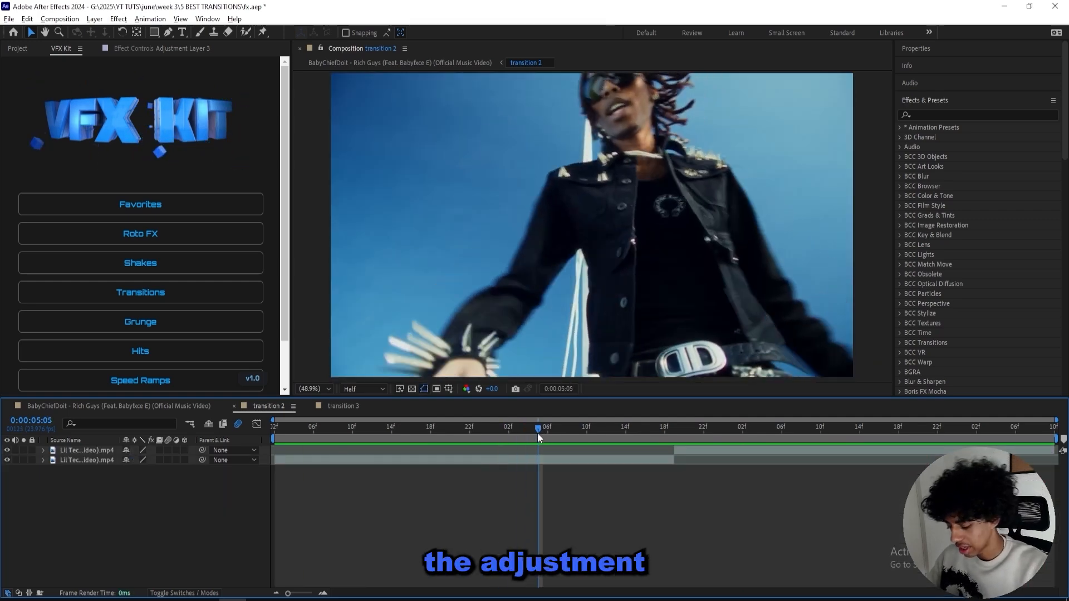
{"action": "key", "text": "ctrl+alt+y"}
{"action": "left_click_drag", "start_coordinate": [538, 429], "coordinate": [528, 429]}
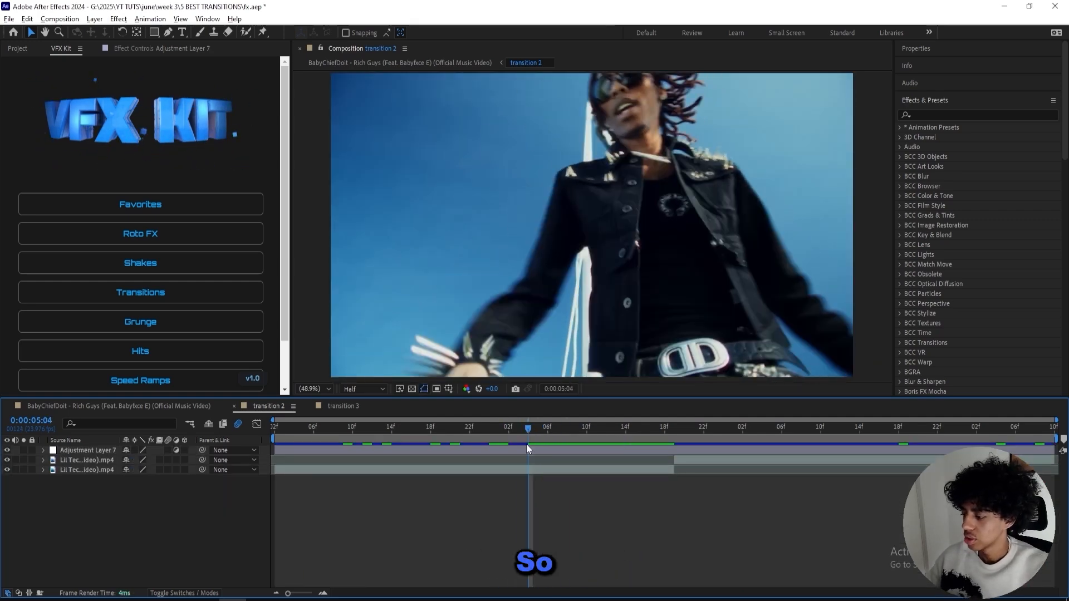
Step: Apply S_DistortChroma to the new adjustment layer, keyframe Amount at 1 on the cut at 0:00:05:19 and set Blur Lens to 400
{"action": "key", "text": "ctrl+space"}
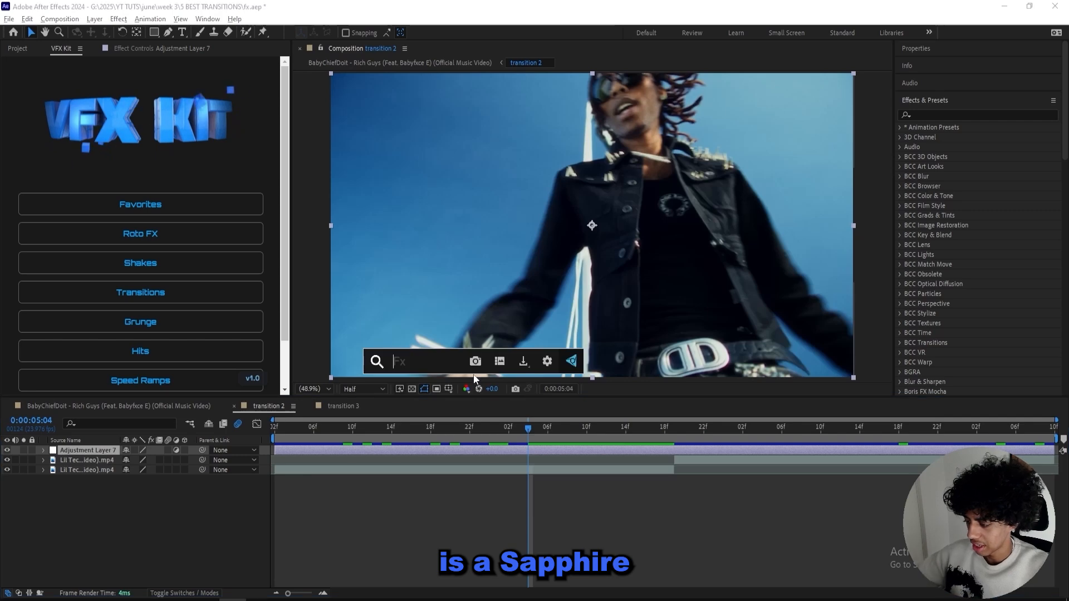
{"action": "type", "text": "distort"}
{"action": "left_click", "coordinate": [415, 497]}
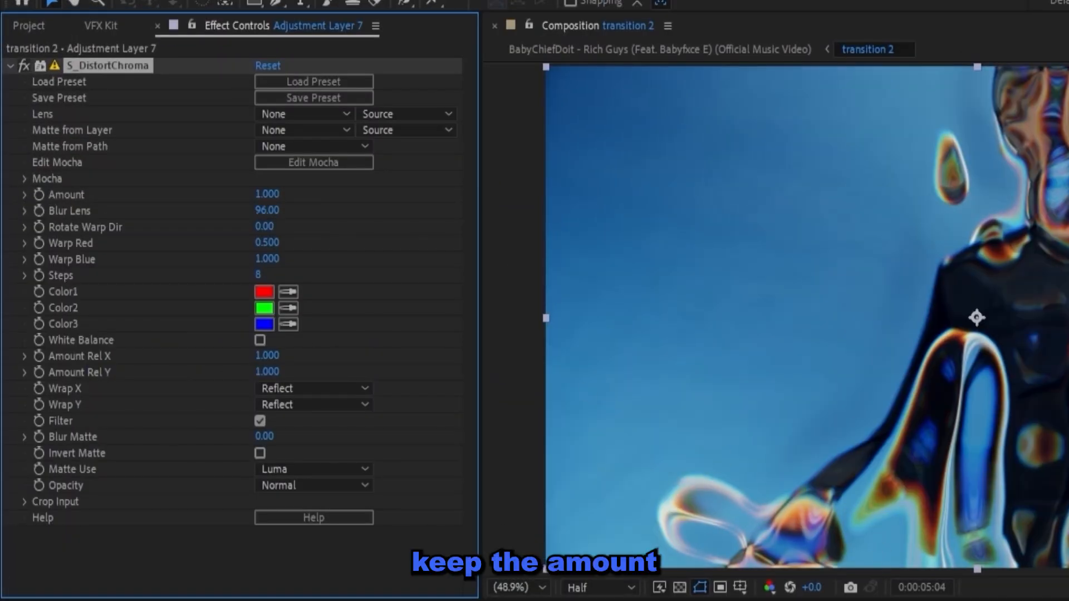
{"action": "key", "text": "space"}
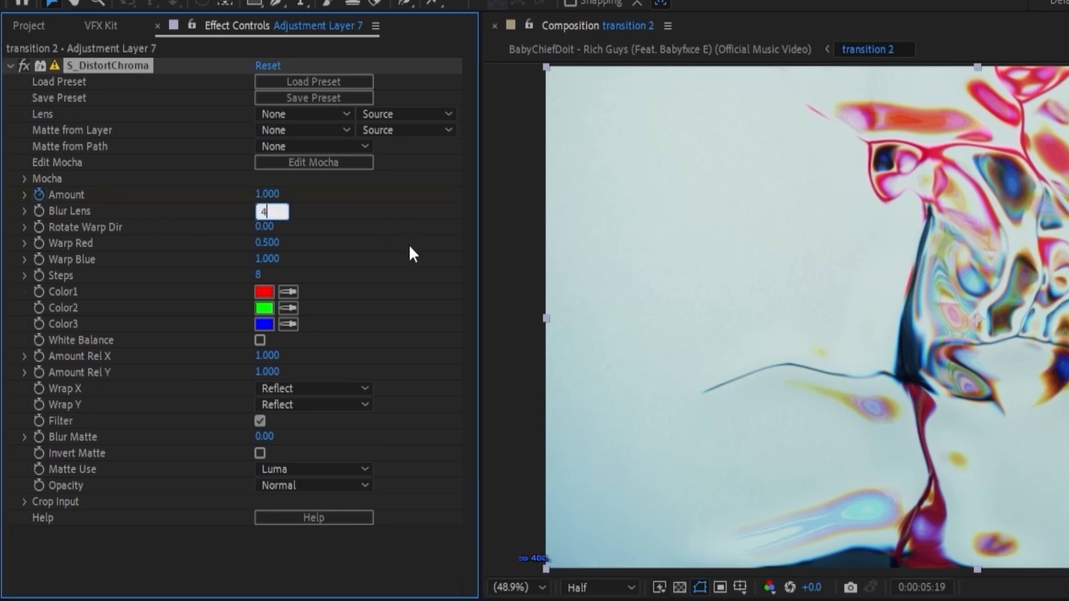
{"action": "key", "text": "Return"}
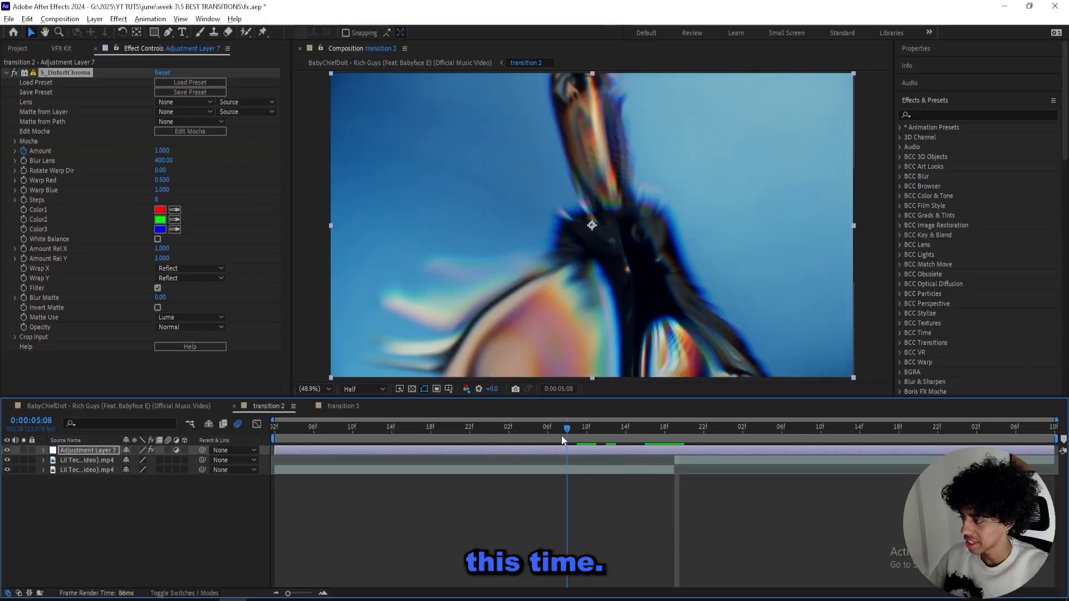
Step: Keyframe the S_DistortChroma Amount at 0 before the cut at 0:00:05:02 and after it at about 0:00:06:20
{"action": "left_click_drag", "start_coordinate": [561, 436], "coordinate": [510, 434]}
{"action": "key", "text": "u"}
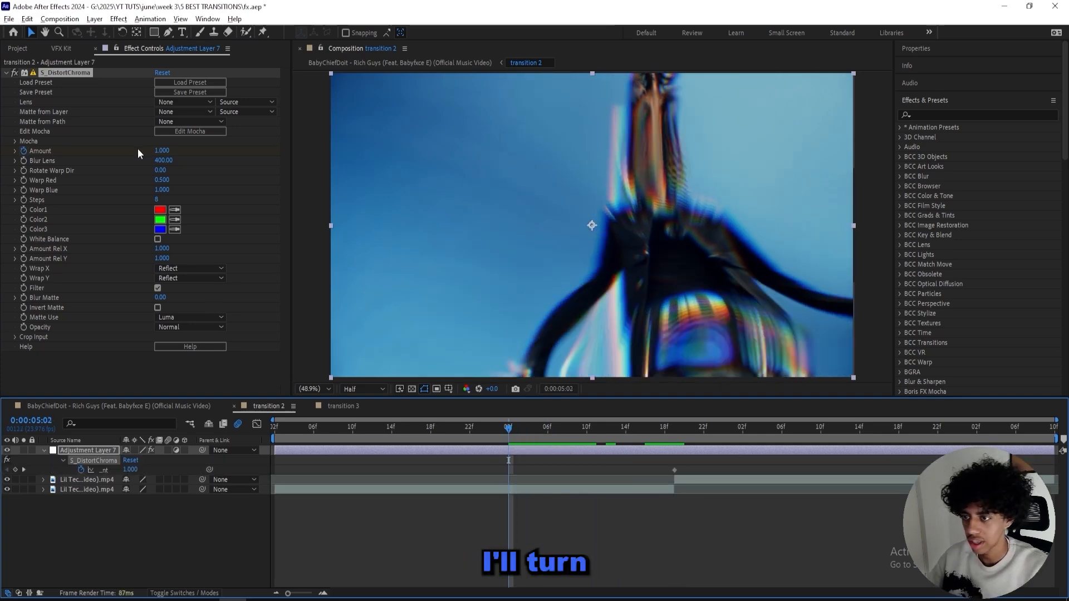
{"action": "left_click_drag", "start_coordinate": [653, 421], "coordinate": [918, 436]}
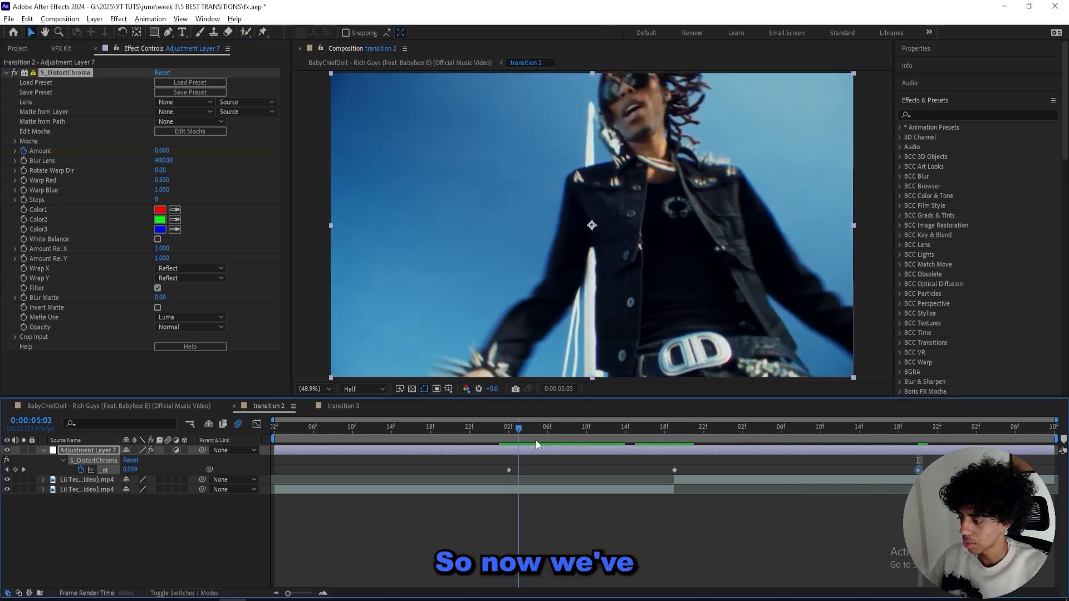
Step: Add Displacer Pro to the adjustment layer and set its Translate X to 67%
{"action": "mouse_move", "coordinate": [535, 440]}
{"action": "left_mouse_down"}
{"action": "mouse_move", "coordinate": [911, 423]}
{"action": "mouse_move", "coordinate": [529, 434]}
{"action": "left_mouse_up"}
{"action": "key", "text": "ctrl+space"}
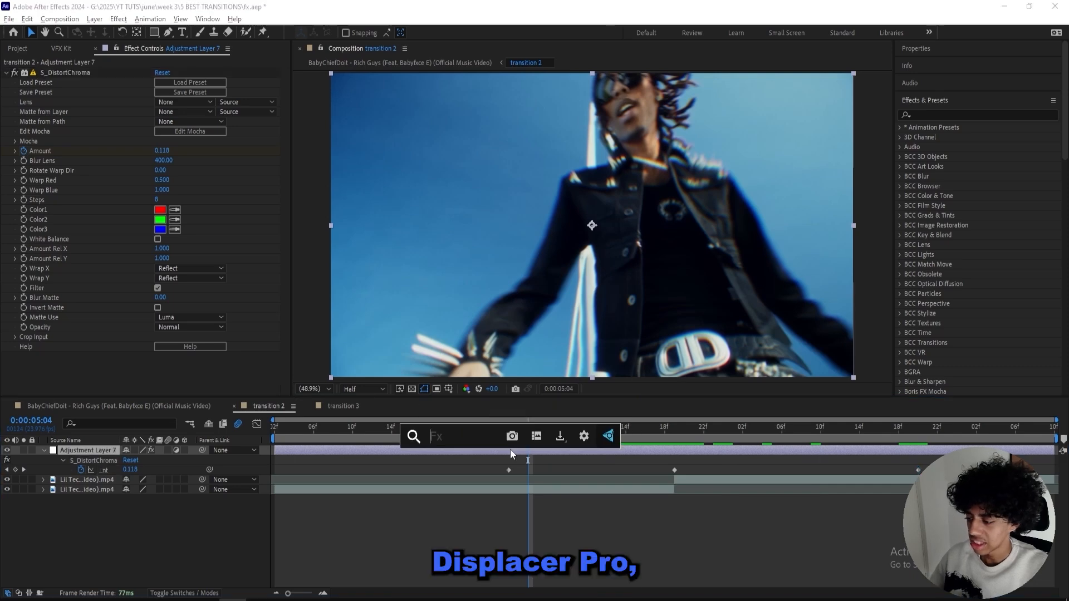
{"action": "type", "text": "dis"}
{"action": "key", "text": "Return"}
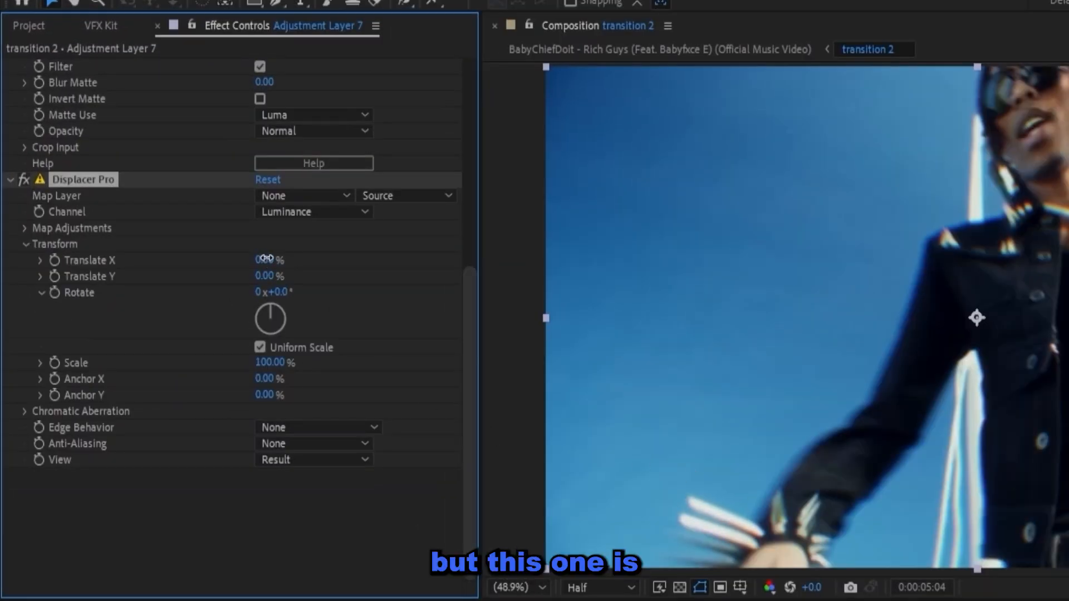
{"action": "left_click_drag", "start_coordinate": [266, 258], "coordinate": [309, 258]}
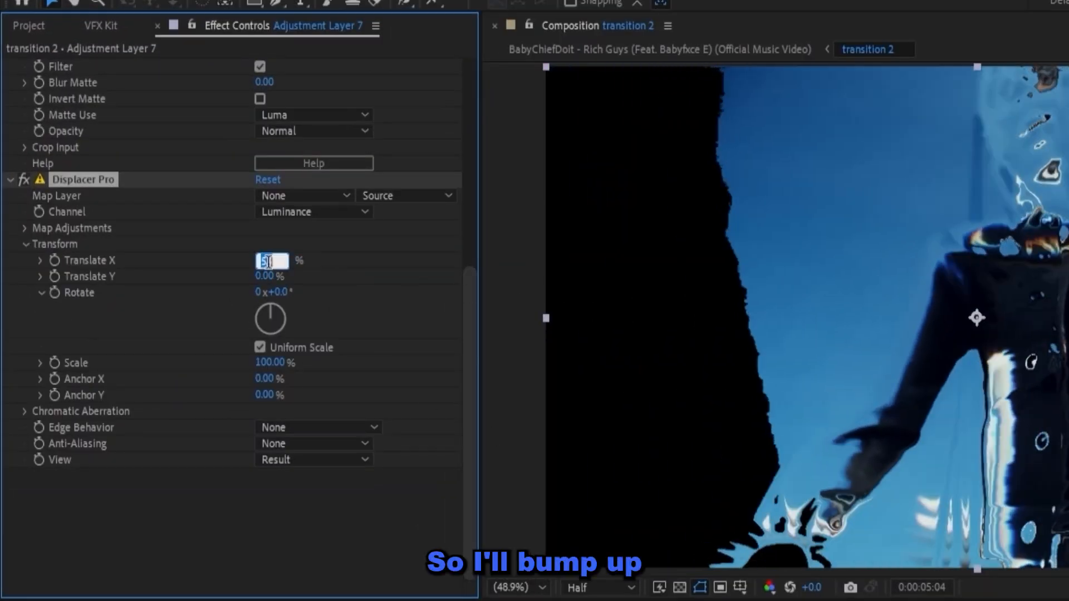
{"action": "key", "text": "Return"}
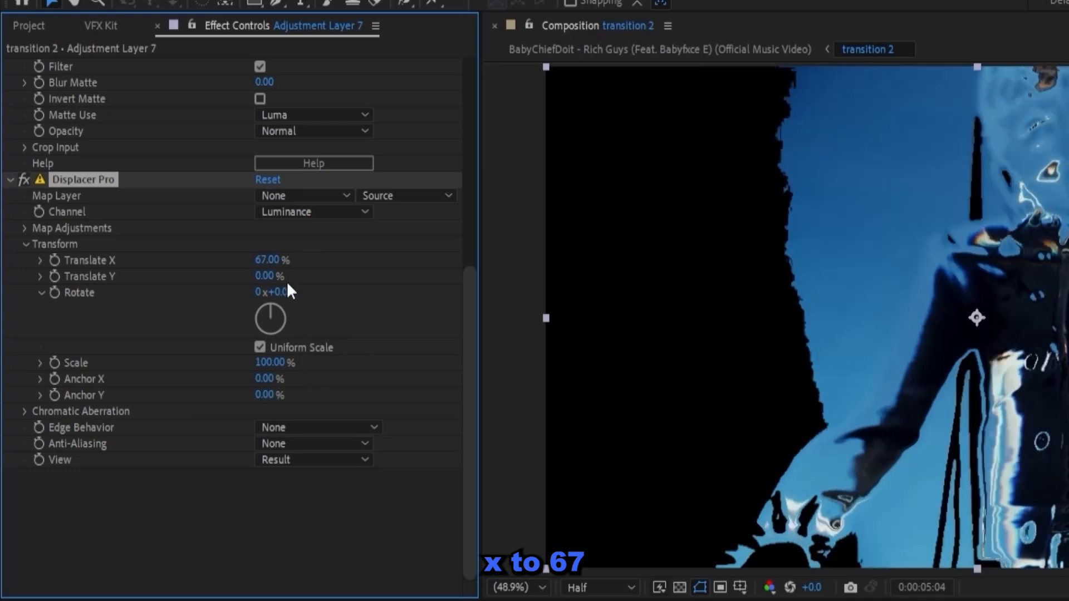
Step: Set the Displacer Pro Rotate to -54°, try the Edge Behavior options and choose Repeat
{"action": "left_click_drag", "start_coordinate": [277, 292], "coordinate": [233, 299]}
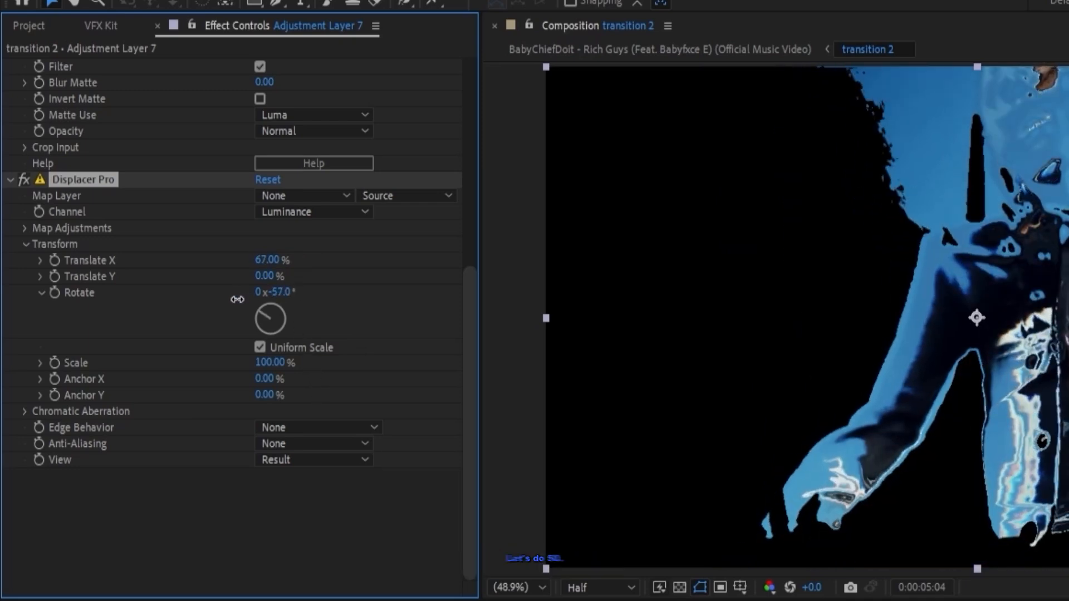
{"action": "left_click", "coordinate": [317, 427]}
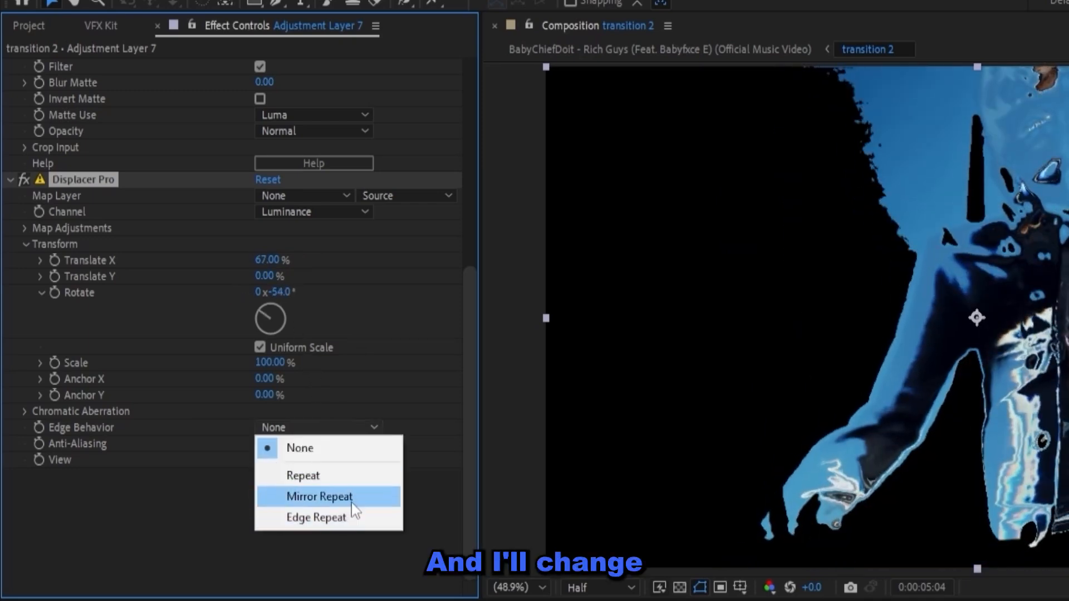
{"action": "left_click", "coordinate": [339, 426]}
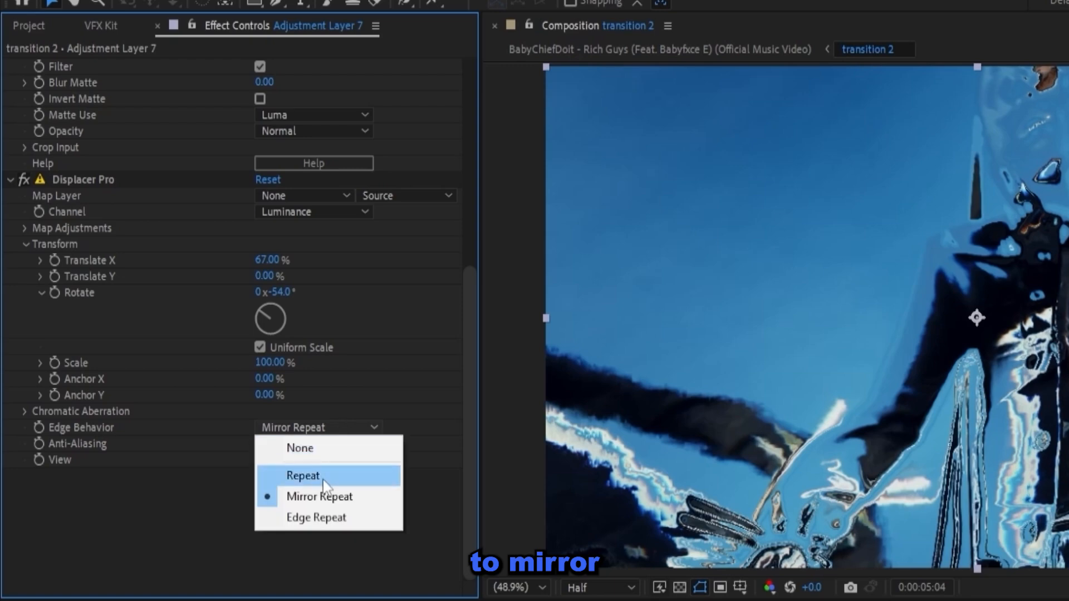
{"action": "left_click", "coordinate": [328, 517]}
{"action": "left_click", "coordinate": [340, 427]}
{"action": "left_click", "coordinate": [320, 474]}
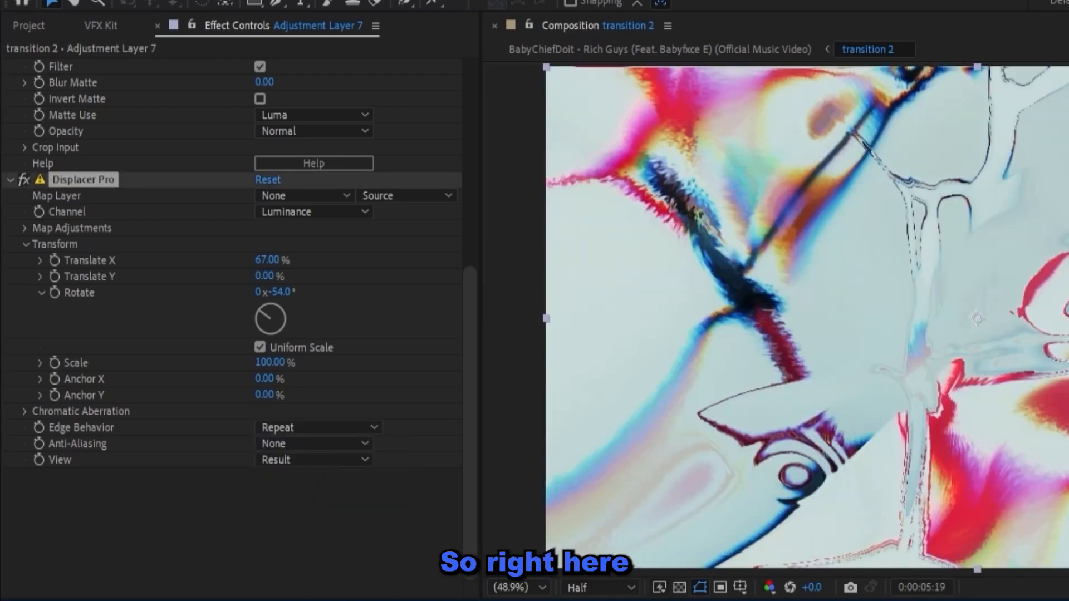
Step: Keyframe the Displacer Pro Translate X and Rotate at 0:00:05:19, and set both to 0 at 0:00:05:02
{"action": "left_click", "coordinate": [55, 293]}
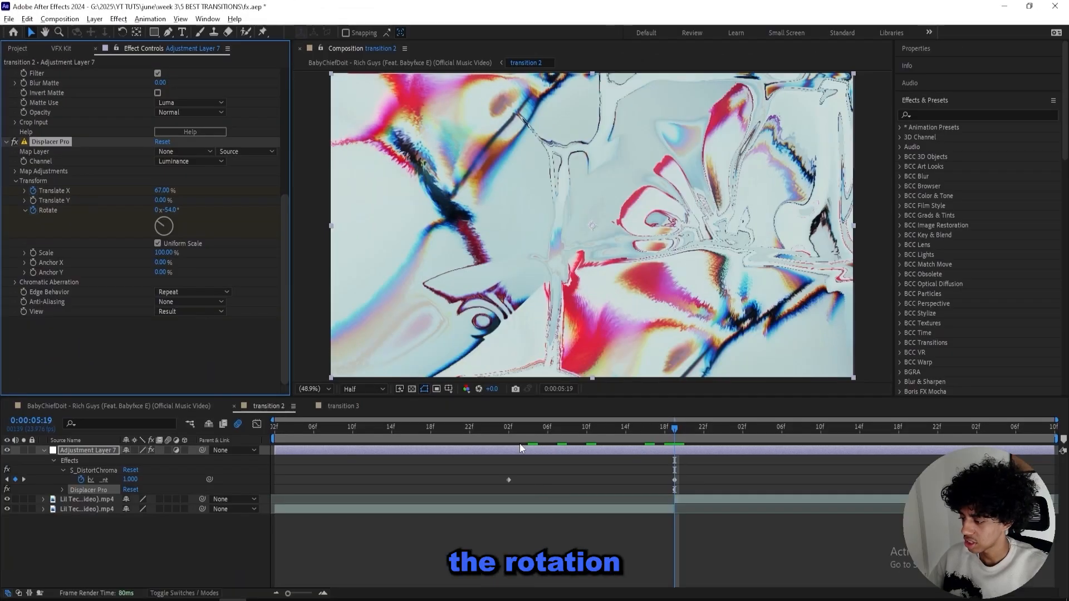
{"action": "left_click", "coordinate": [508, 438]}
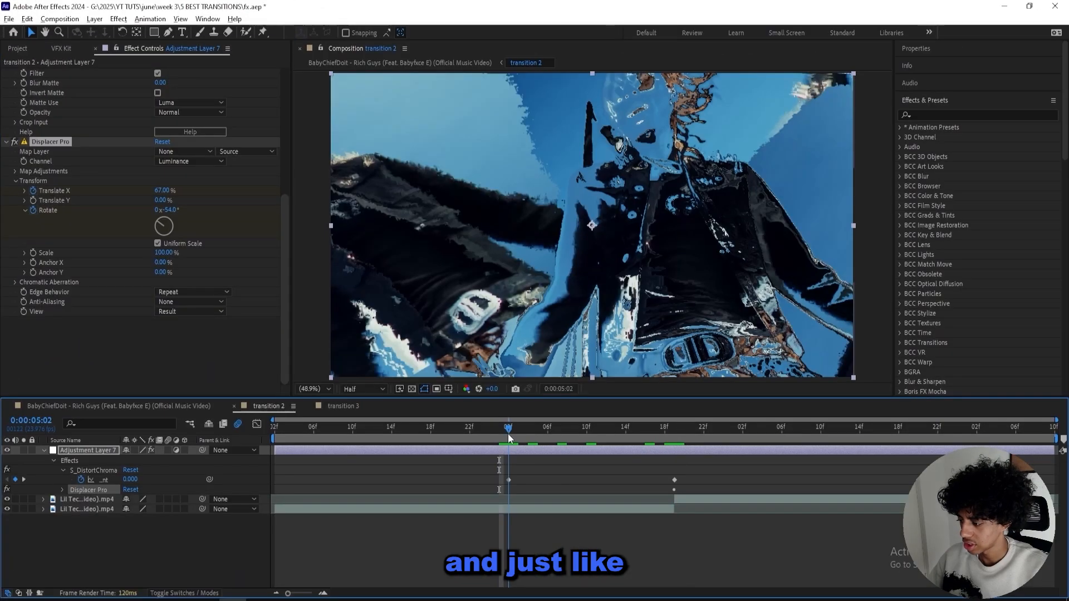
{"action": "left_click", "coordinate": [173, 210]}
{"action": "type", "text": "0"}
{"action": "key", "text": "Return"}
{"action": "left_click_drag", "start_coordinate": [577, 437], "coordinate": [511, 432]}
Step: Apply S_Shake to the adjustment layer and enable its Motion Blur
{"action": "key", "text": "ctrl+space"}
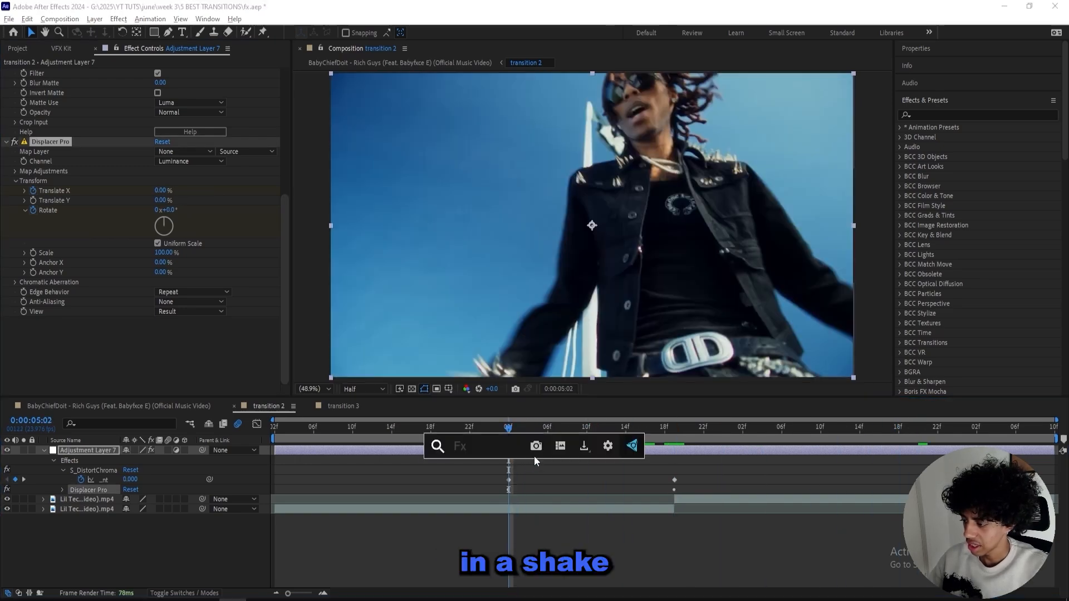
{"action": "type", "text": "s_s"}
{"action": "type", "text": "hake"}
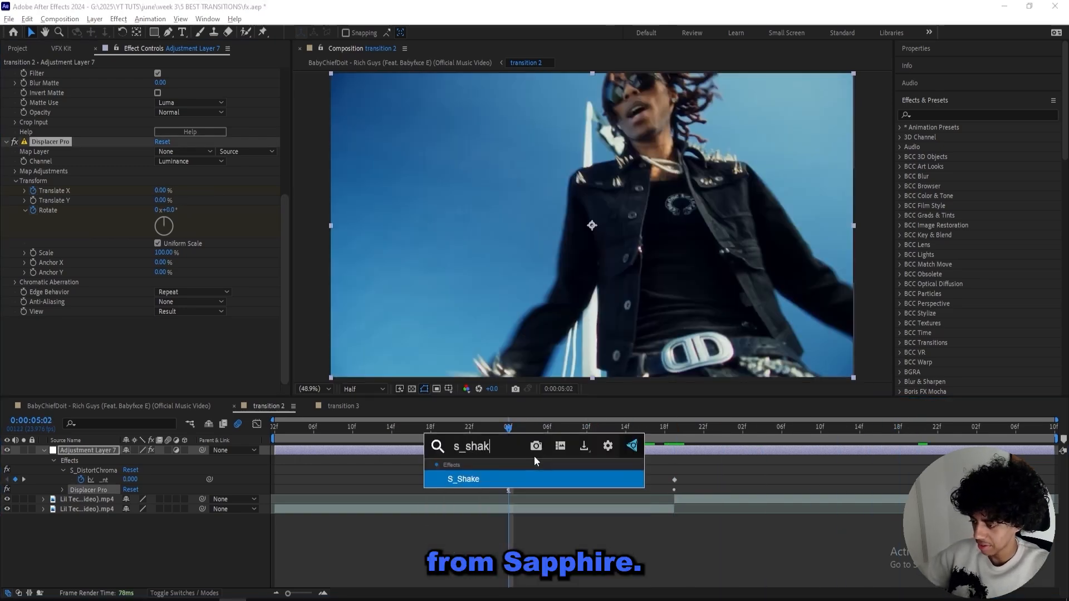
{"action": "key", "text": "Return"}
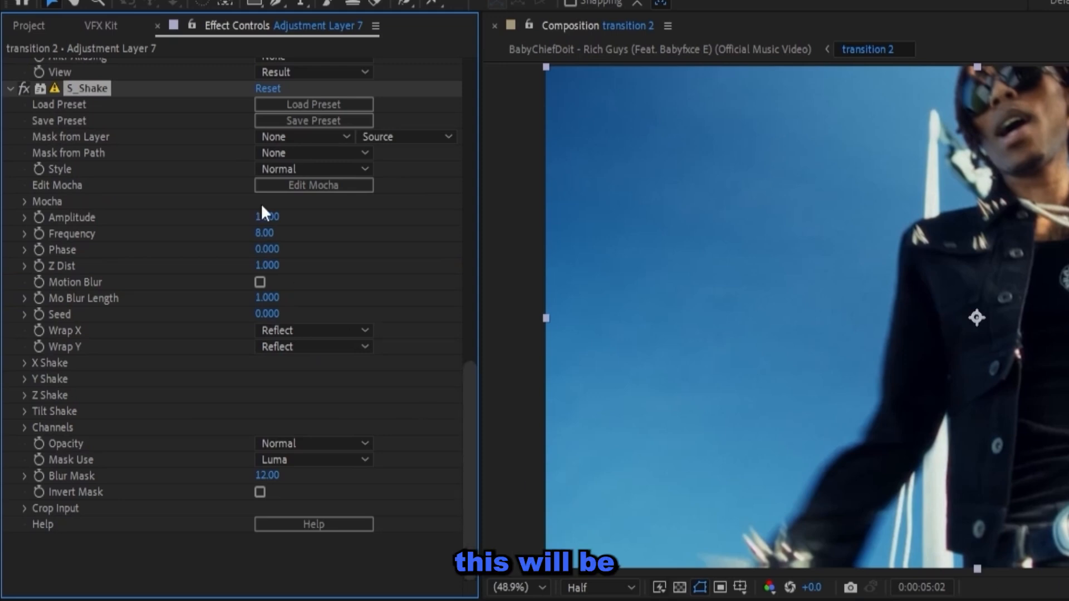
{"action": "left_click", "coordinate": [260, 282]}
{"action": "scroll", "coordinate": [373, 254], "scroll_direction": "up", "scroll_amount": 7}
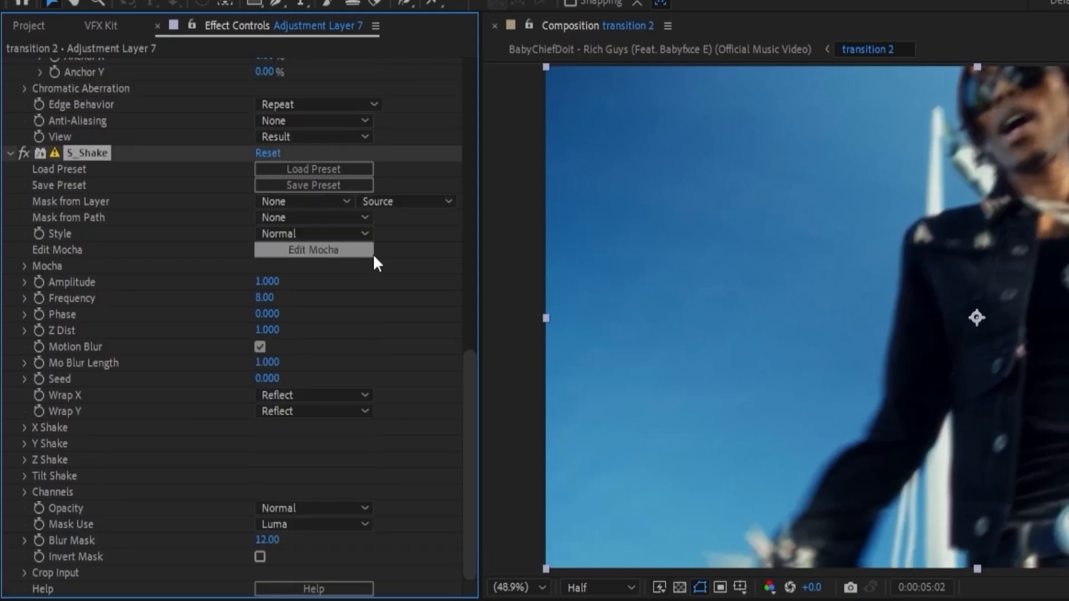
Step: Keyframe the S_Shake Amplitude at 2 on the cut at 0:00:05:19, and at 0 at 0:00:05:06 and 0:00:06:16
{"action": "left_click", "coordinate": [300, 384]}
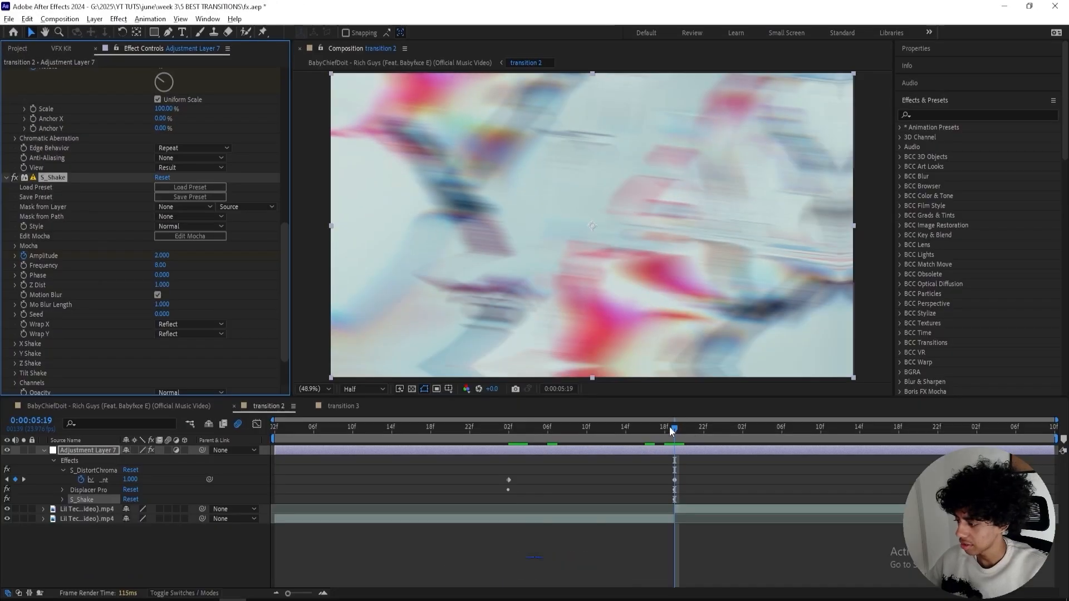
{"action": "left_click_drag", "start_coordinate": [669, 426], "coordinate": [542, 426]}
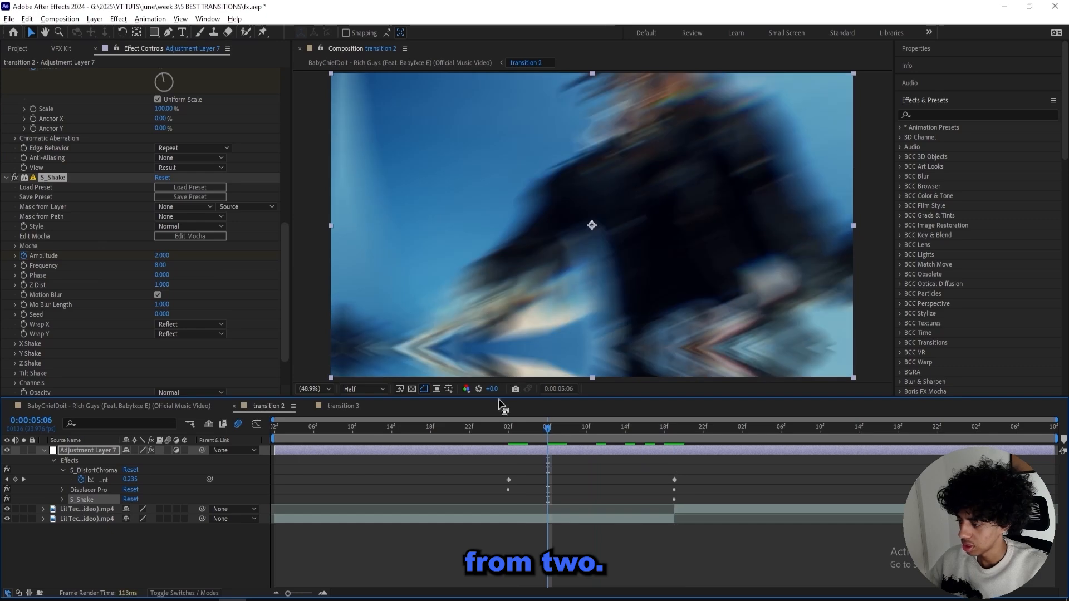
{"action": "left_click", "coordinate": [160, 256]}
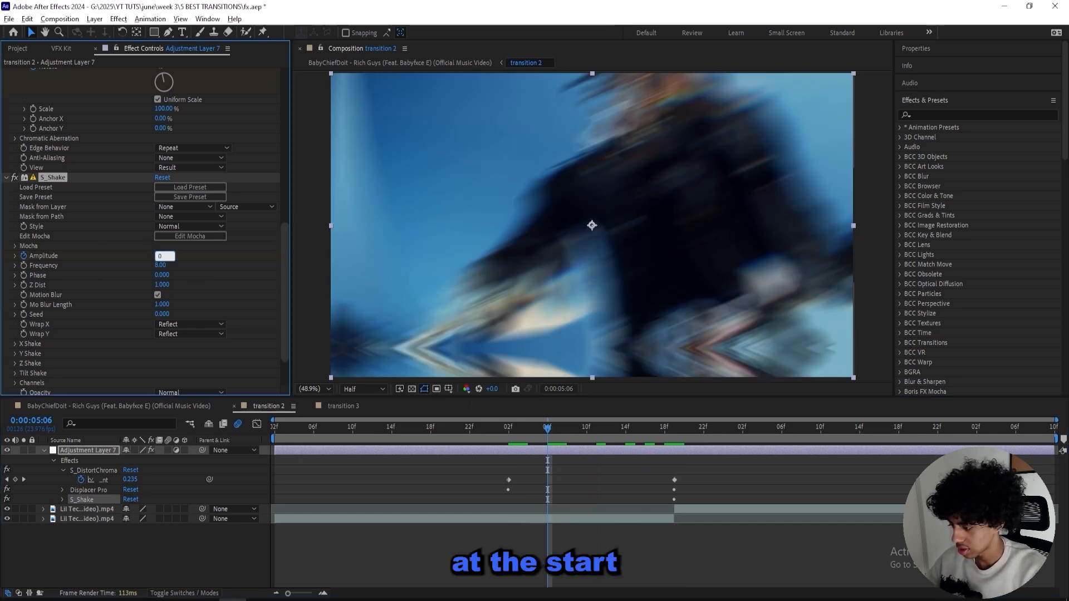
{"action": "left_click", "coordinate": [501, 548]}
{"action": "left_click_drag", "start_coordinate": [547, 431], "coordinate": [876, 451]}
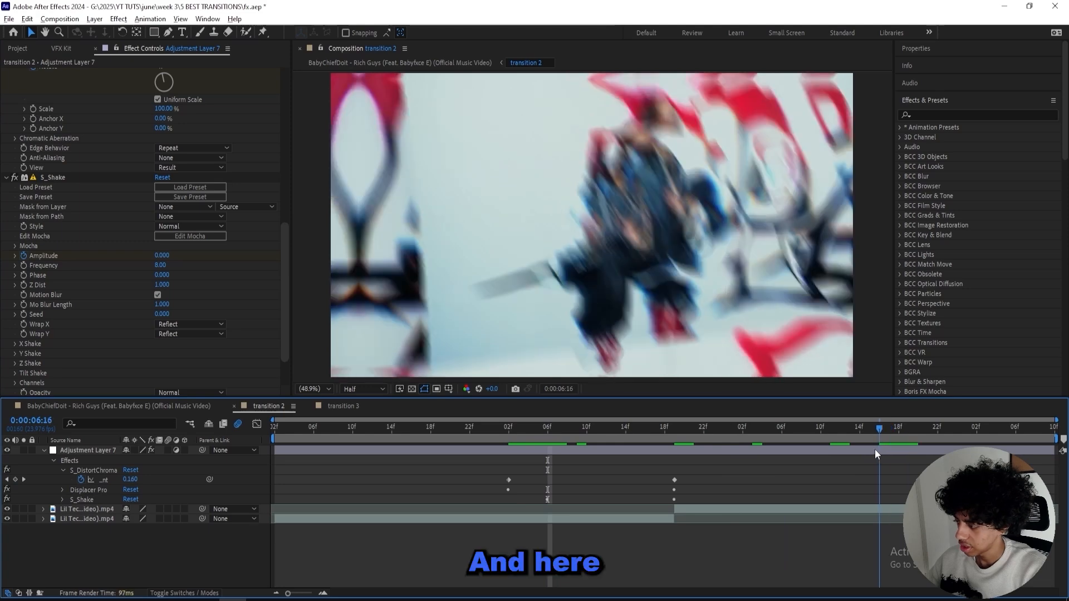
{"action": "left_click_drag", "start_coordinate": [878, 431], "coordinate": [511, 441]}
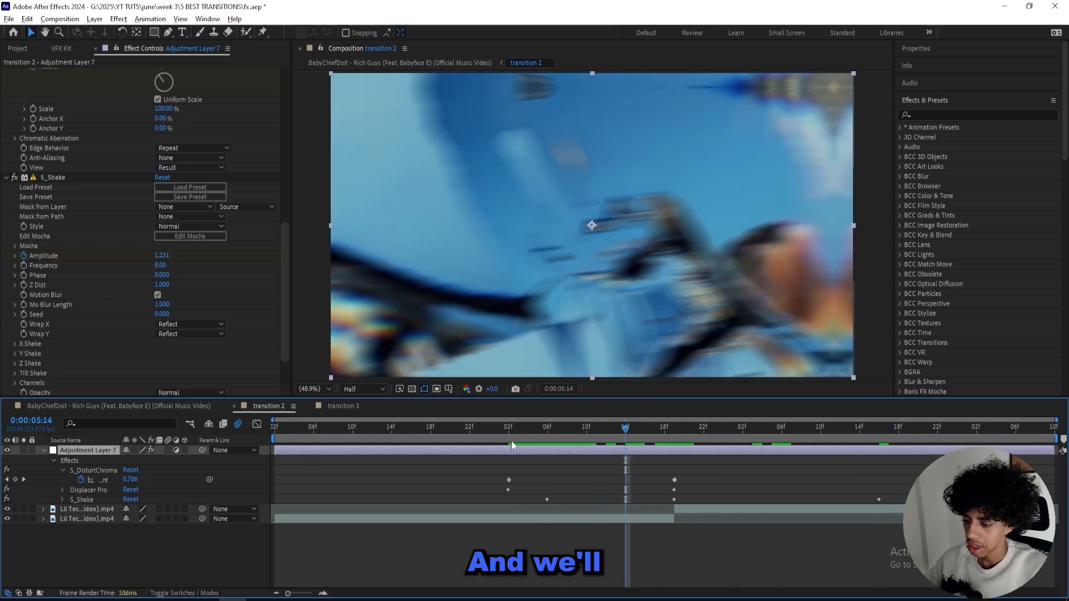
Step: Preview the combined distortion and shake, and add CC Scale Wipe to the adjustment layer with Direction at 50°
{"action": "left_click", "coordinate": [533, 427]}
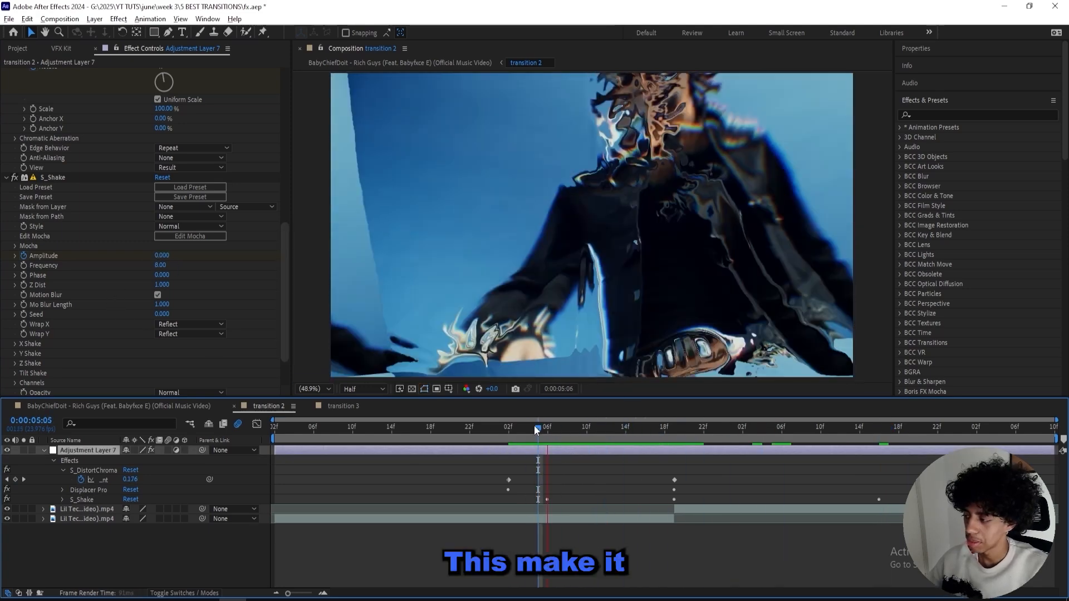
{"action": "key", "text": "space"}
{"action": "key", "text": "space"}
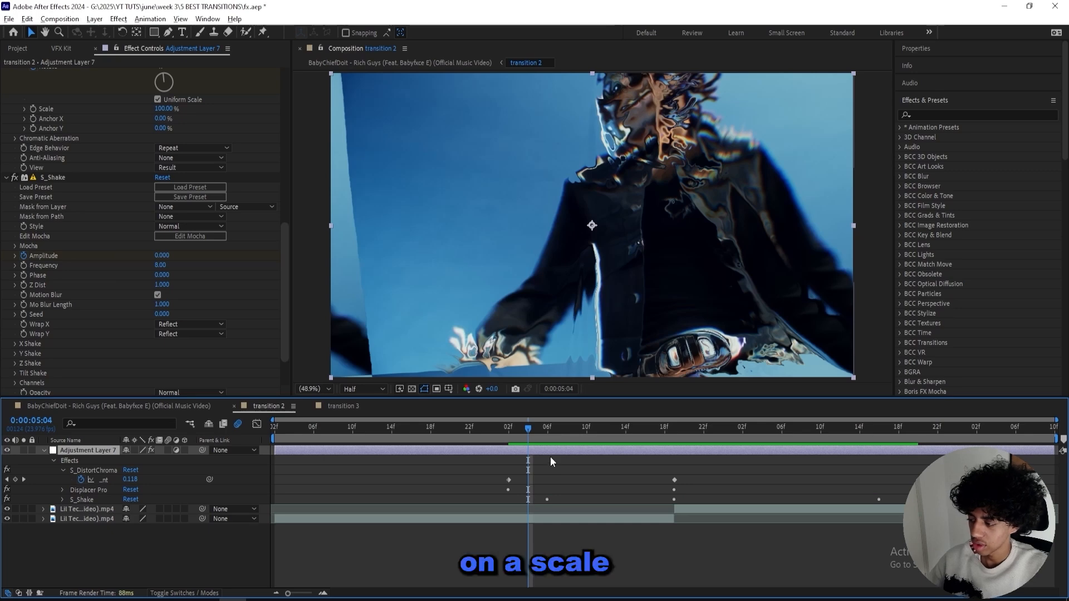
{"action": "left_click", "coordinate": [550, 457]}
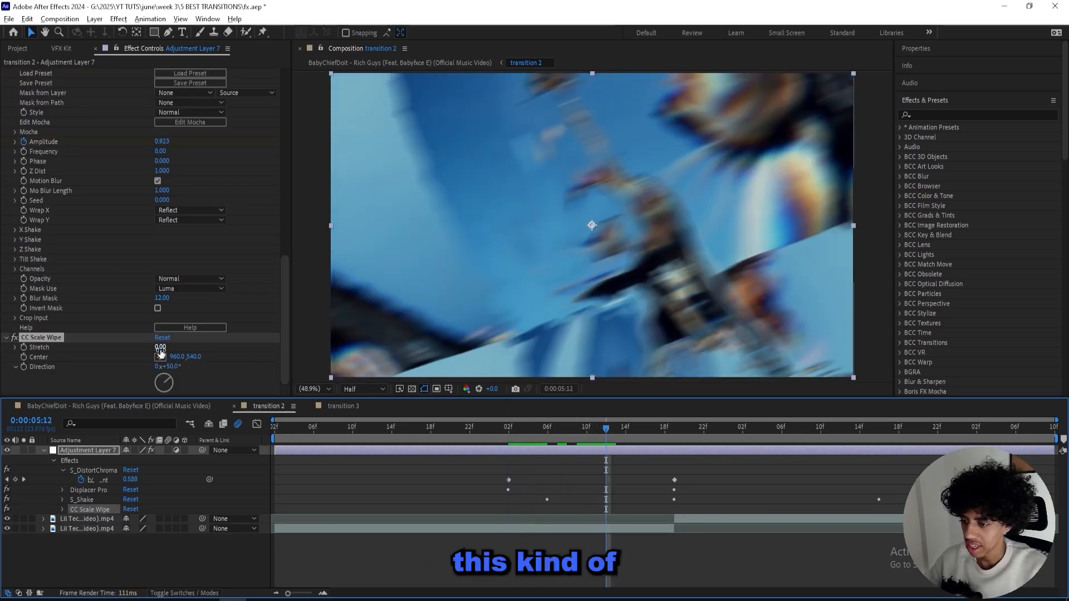
Step: Keyframe the CC Scale Wipe Stretch at 0 at 0:00:05:02 and at 16 at 0:00:05:18
{"action": "left_click_drag", "start_coordinate": [160, 349], "coordinate": [250, 350]}
{"action": "key", "text": "ctrl+z"}
{"action": "left_click_drag", "start_coordinate": [550, 428], "coordinate": [670, 443]}
{"action": "left_click", "coordinate": [23, 347]}
{"action": "key", "text": "Page_Up"}
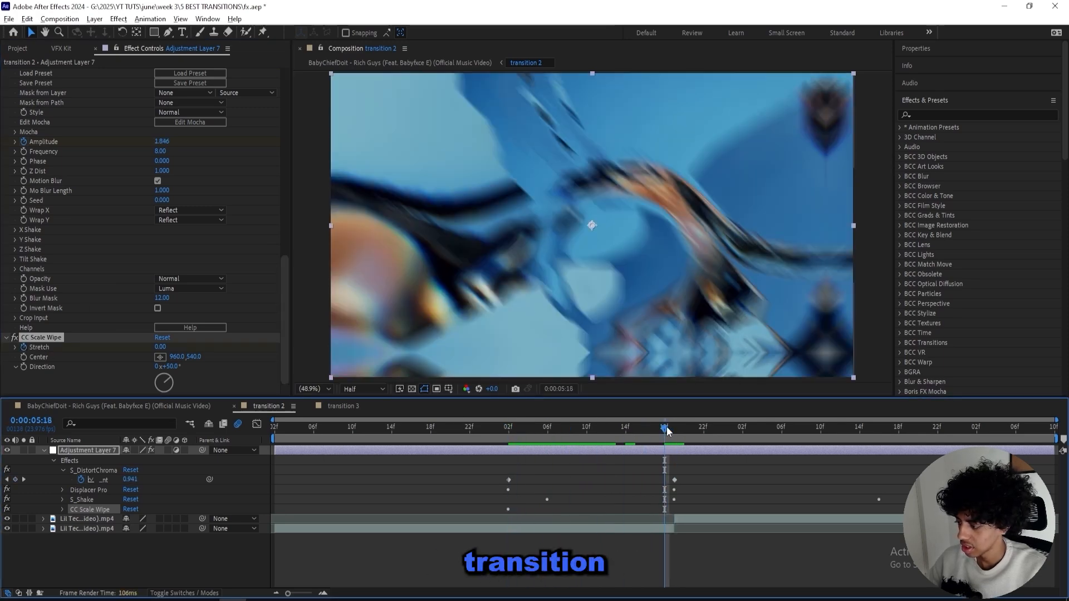
{"action": "left_click_drag", "start_coordinate": [161, 351], "coordinate": [161, 349]}
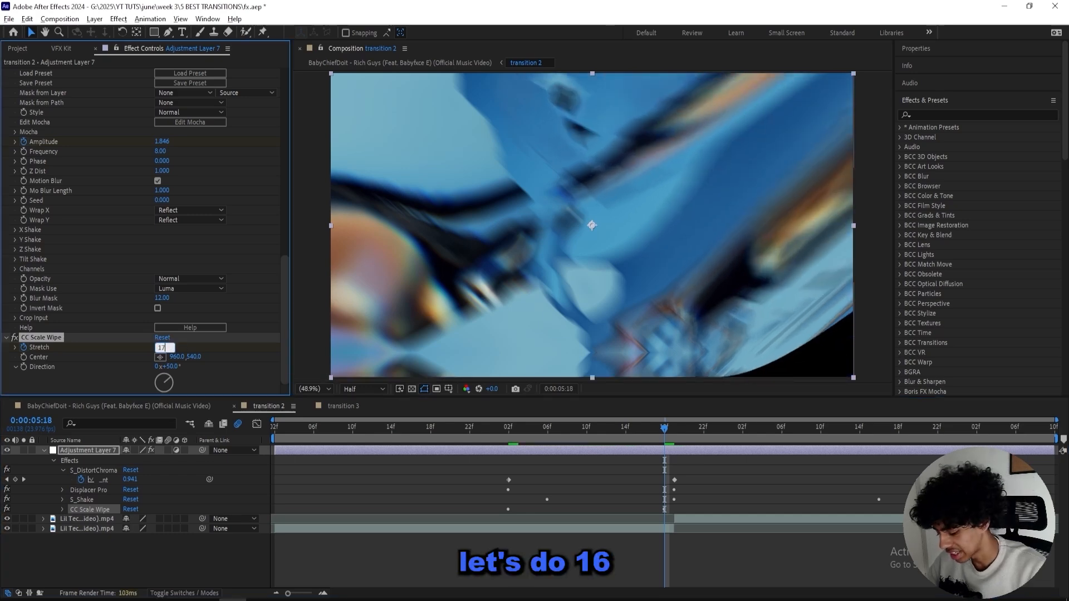
{"action": "type", "text": "16"}
{"action": "key", "text": "Return"}
Step: Move the CC Scale Wipe Center beyond the frame's lower-right corner to about 2309, 1941 and keyframe it at 0:00:05:18
{"action": "scroll", "coordinate": [569, 194], "scroll_direction": "down", "scroll_amount": 2}
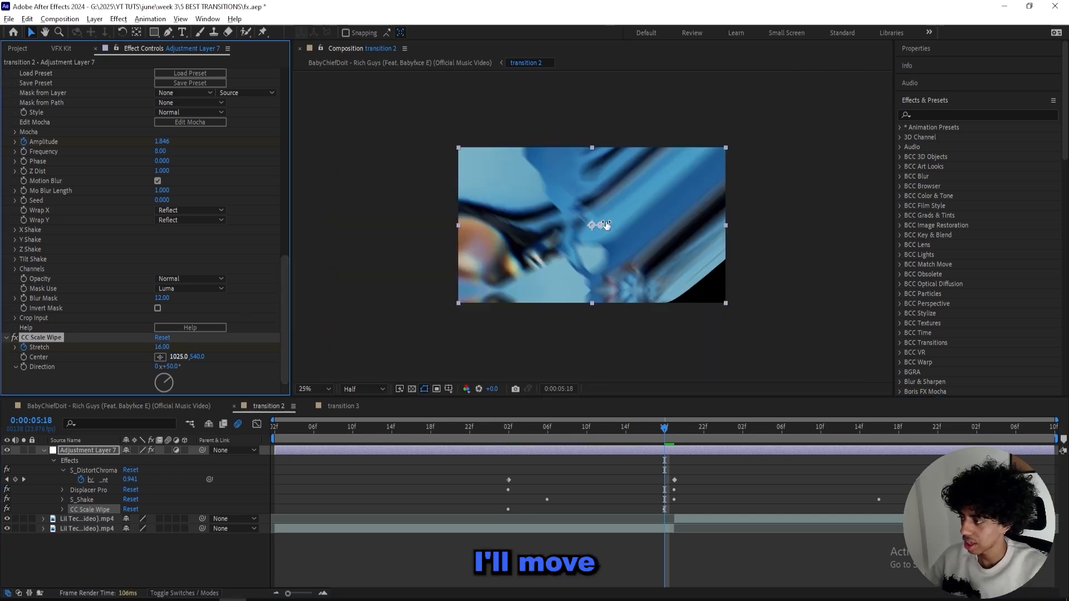
{"action": "left_click_drag", "start_coordinate": [600, 225], "coordinate": [706, 373]}
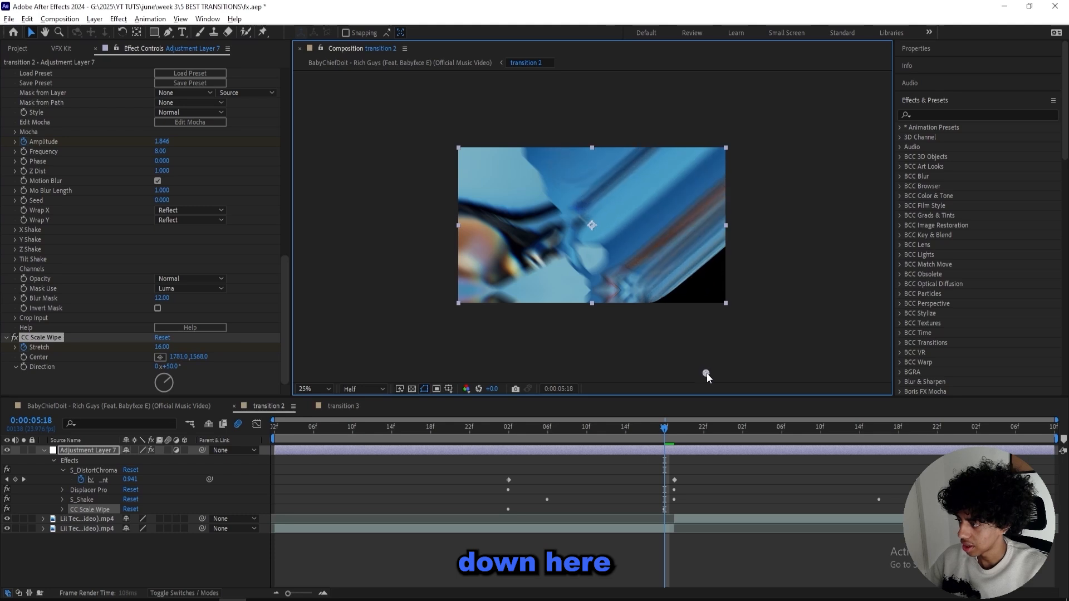
{"action": "left_click_drag", "start_coordinate": [706, 373], "coordinate": [780, 418]}
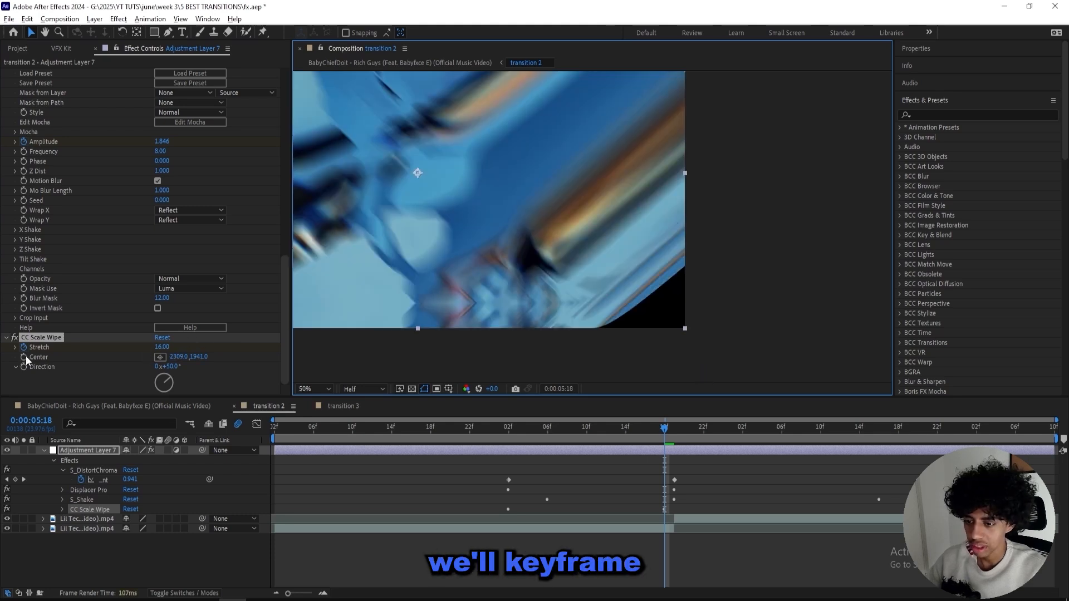
{"action": "left_click", "coordinate": [24, 357]}
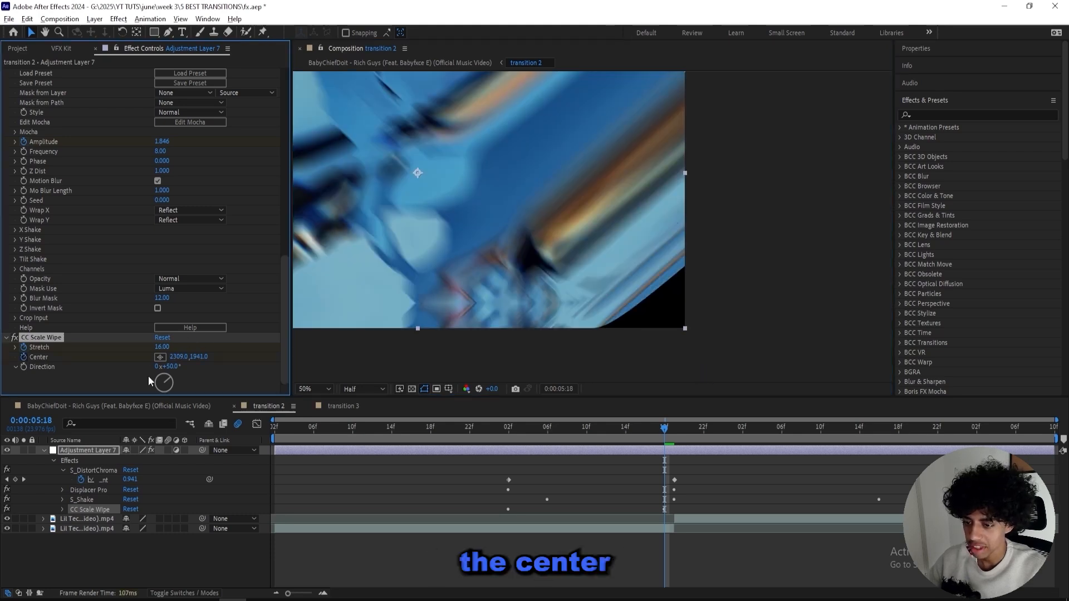
Step: Keyframe the CC Scale Wipe Stretch at -9 on the cut at 0:00:05:19 and at 0 at 0:00:06:20
{"action": "left_click", "coordinate": [675, 431]}
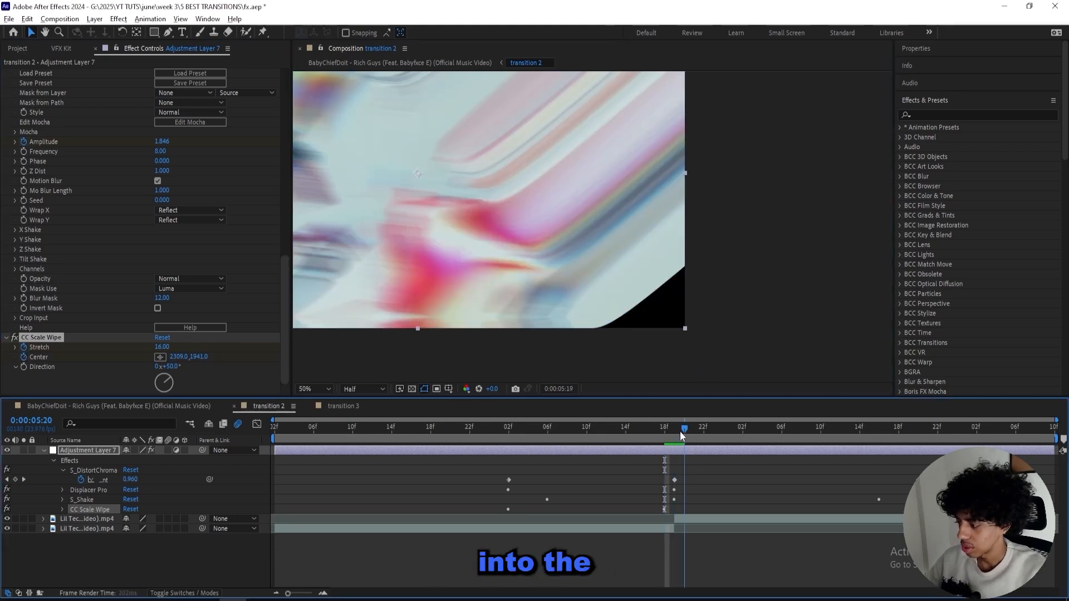
{"action": "left_click_drag", "start_coordinate": [527, 242], "coordinate": [687, 256]}
{"action": "key", "text": "shift+slash"}
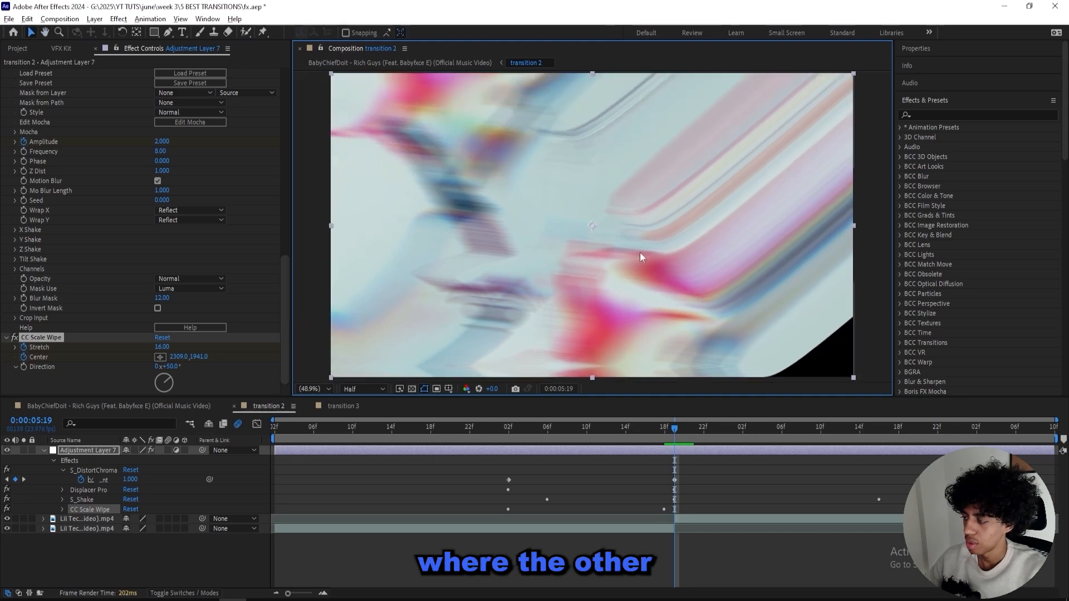
{"action": "left_click", "coordinate": [161, 346]}
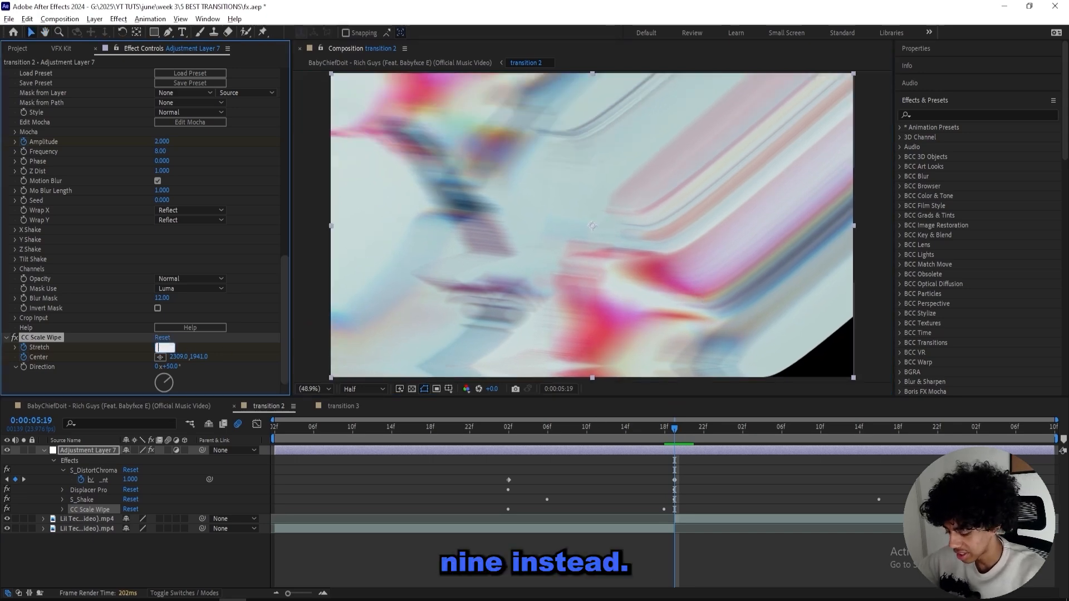
{"action": "type", "text": "-9"}
{"action": "key", "text": "Return"}
{"action": "scroll", "coordinate": [602, 237], "scroll_direction": "down", "scroll_amount": 2}
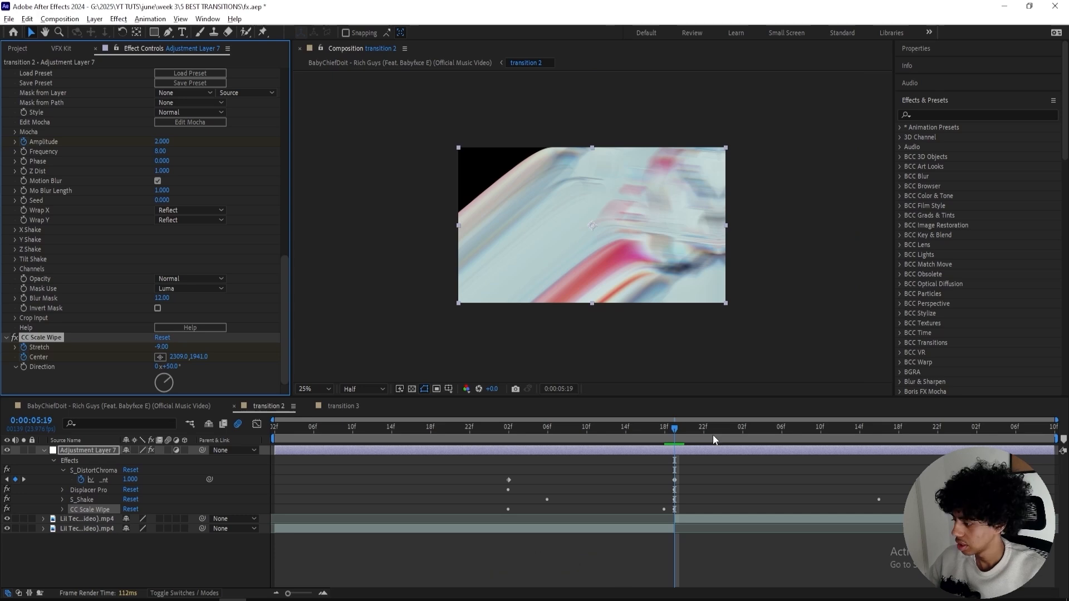
{"action": "left_click_drag", "start_coordinate": [712, 440], "coordinate": [918, 439]}
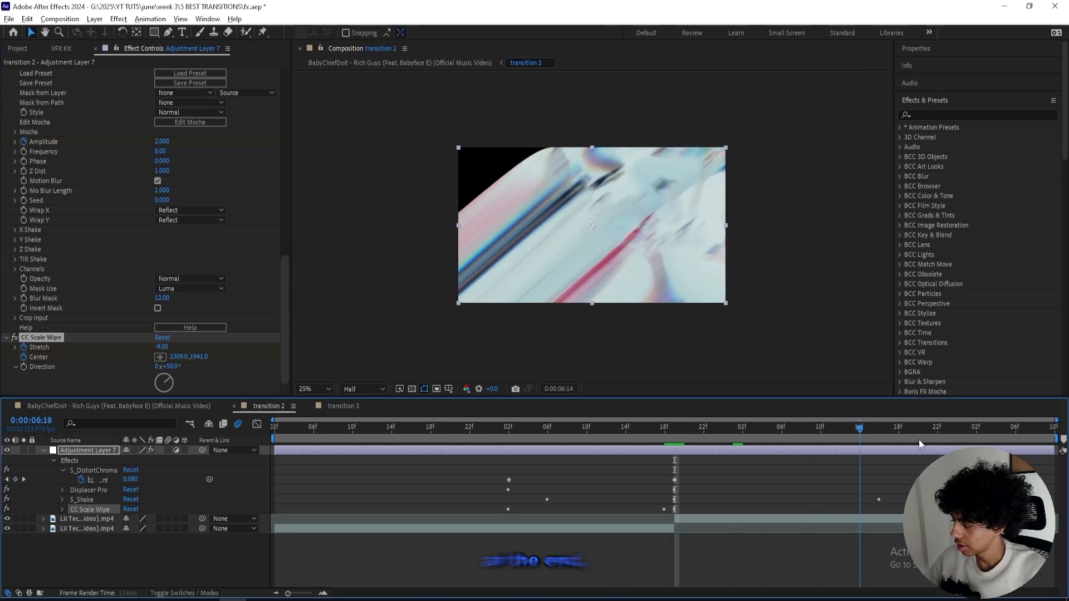
{"action": "left_click", "coordinate": [158, 346]}
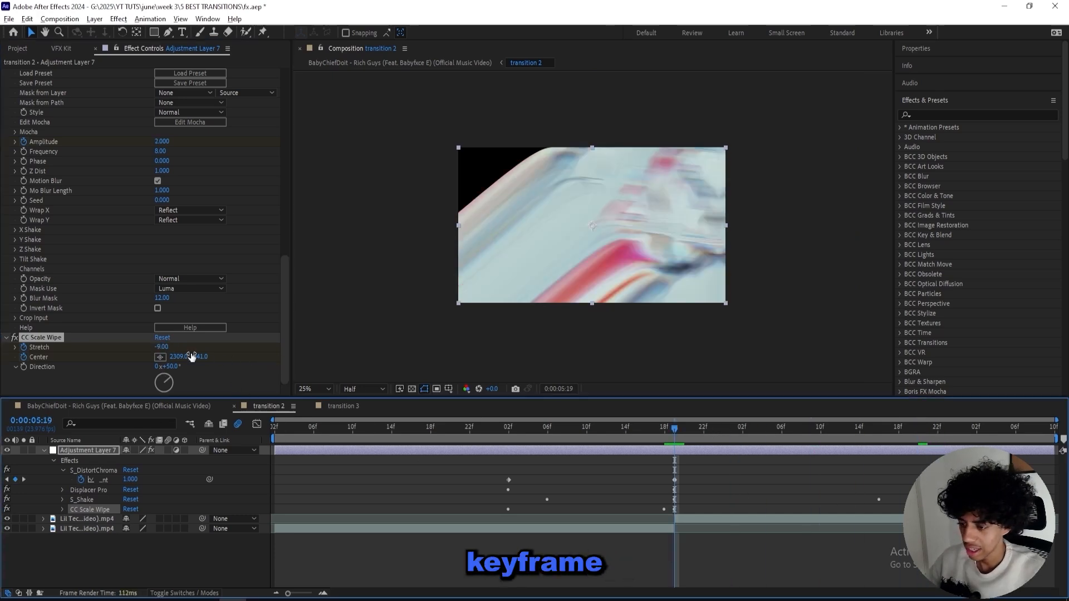
Step: Set the CC Scale Wipe Center to about 1730, 1046 at 0:00:05:19 and preview the transition from 0:00:05:02
{"action": "left_click", "coordinate": [174, 357]}
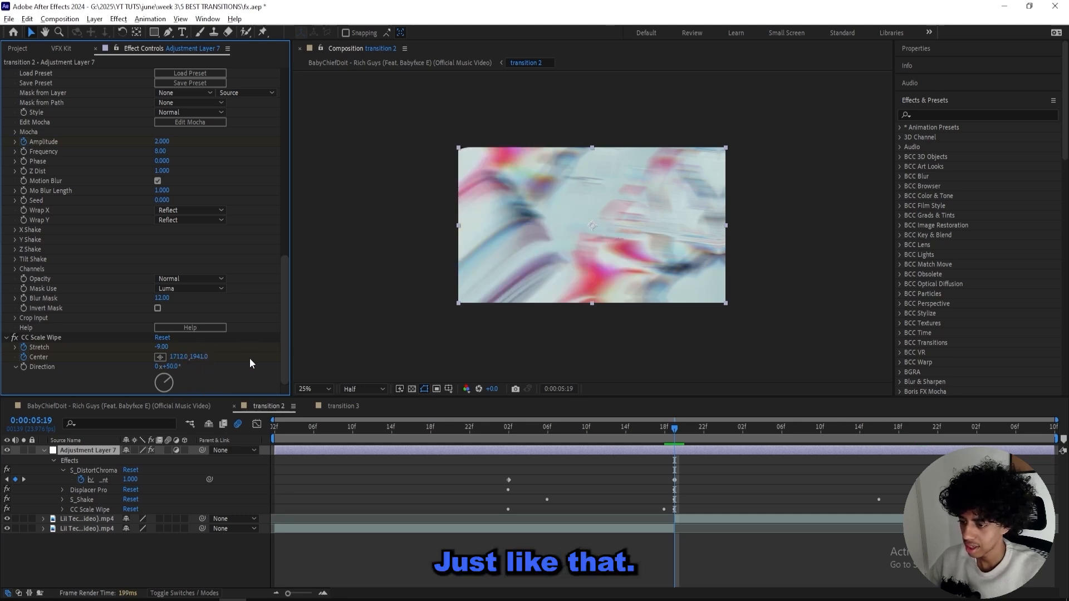
{"action": "left_click", "coordinate": [200, 357]}
{"action": "type", "text": "1046"}
{"action": "key", "text": "Return"}
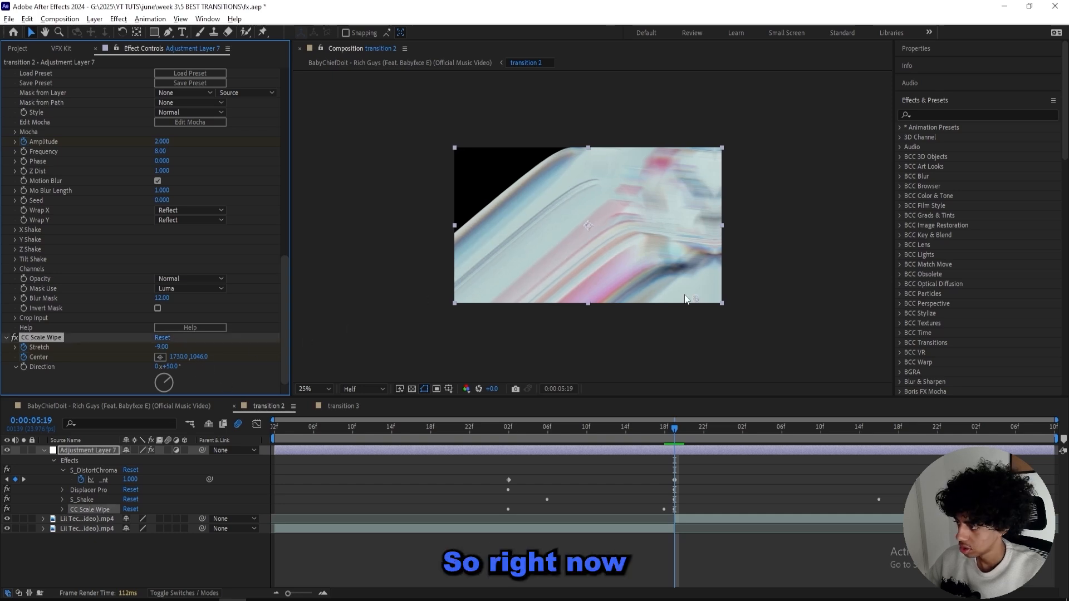
{"action": "left_click_drag", "start_coordinate": [695, 299], "coordinate": [700, 299]}
{"action": "left_click_drag", "start_coordinate": [548, 430], "coordinate": [509, 438]}
{"action": "key", "text": "space"}
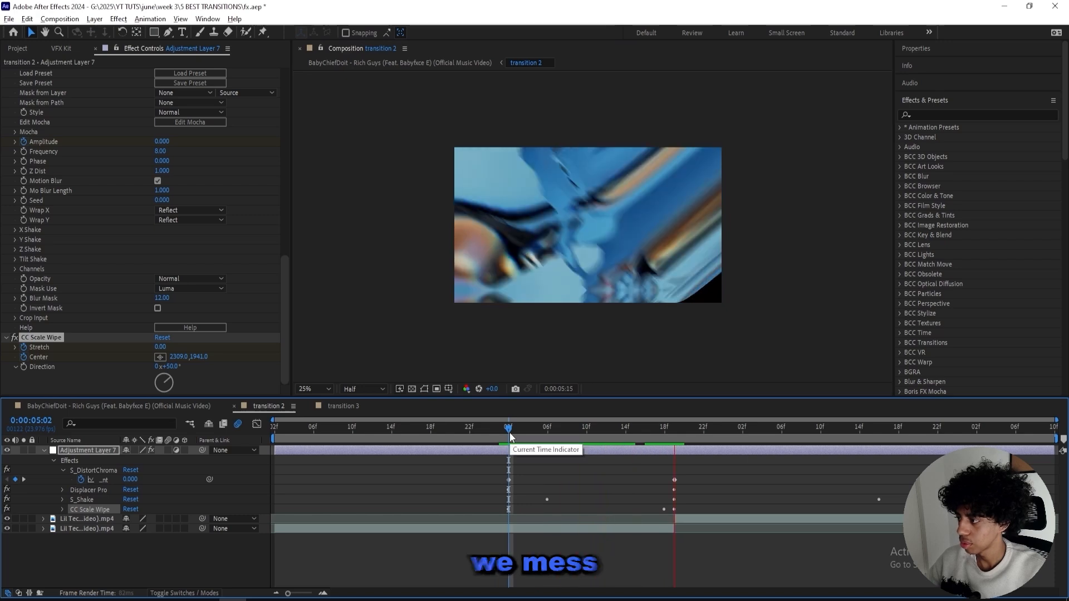
{"action": "key", "text": "space"}
{"action": "key", "text": "space"}
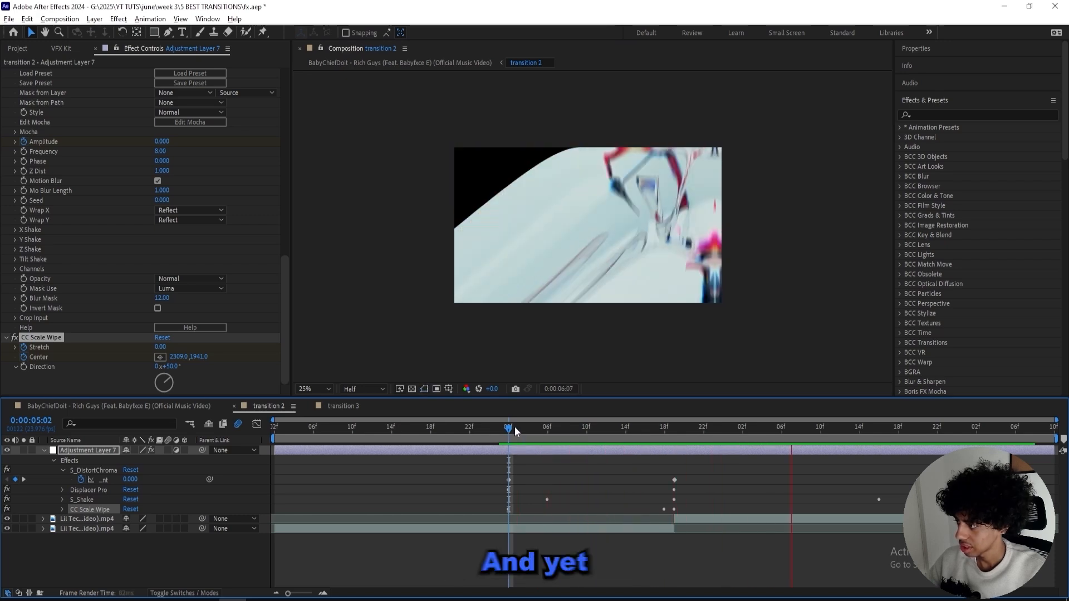
{"action": "key", "text": "space"}
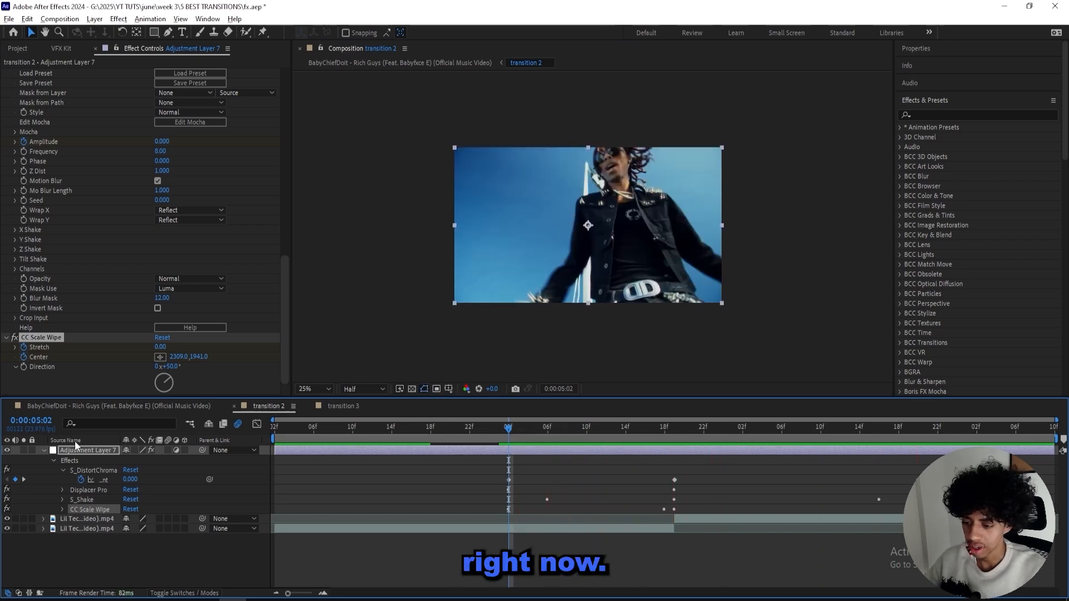
Step: Reveal all keyframed properties of the adjustment layer and apply Easy Ease to all of their keyframes
{"action": "left_click", "coordinate": [44, 450]}
{"action": "key", "text": "u"}
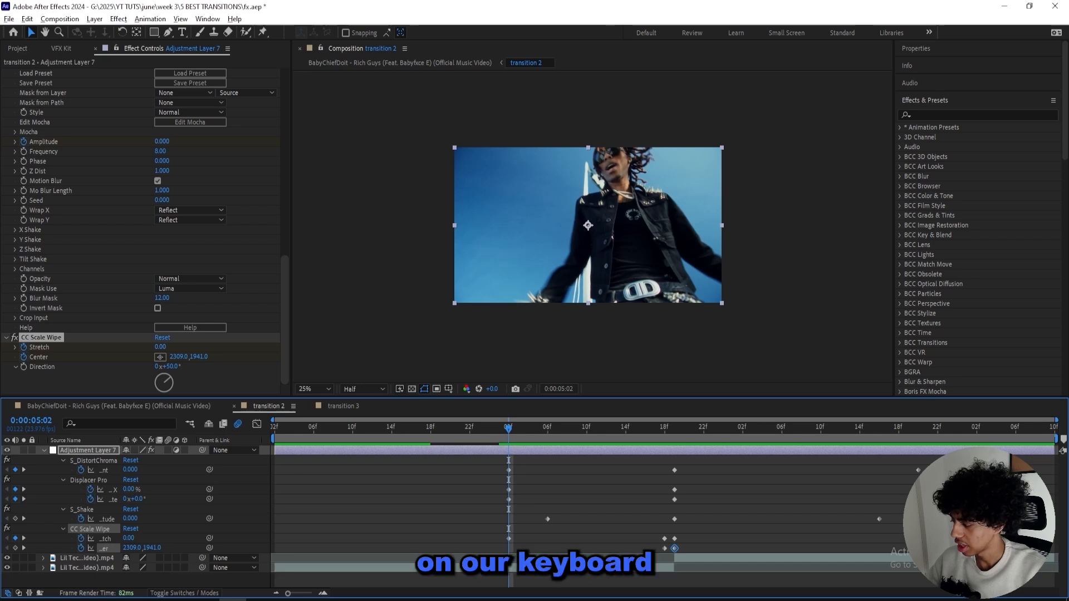
{"action": "left_click_drag", "start_coordinate": [924, 464], "coordinate": [469, 553]}
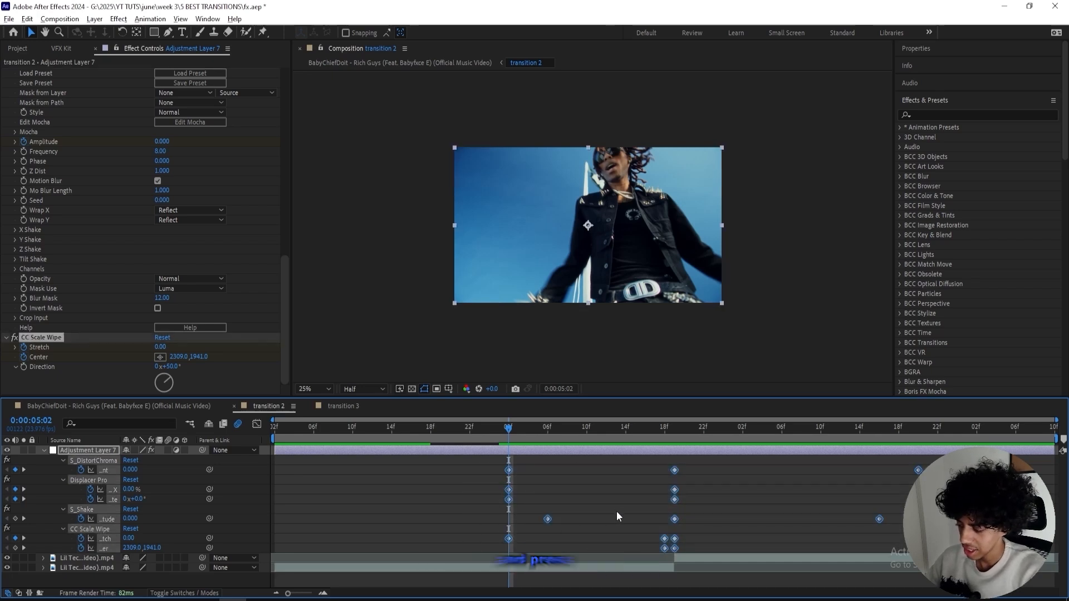
{"action": "key", "text": "F9"}
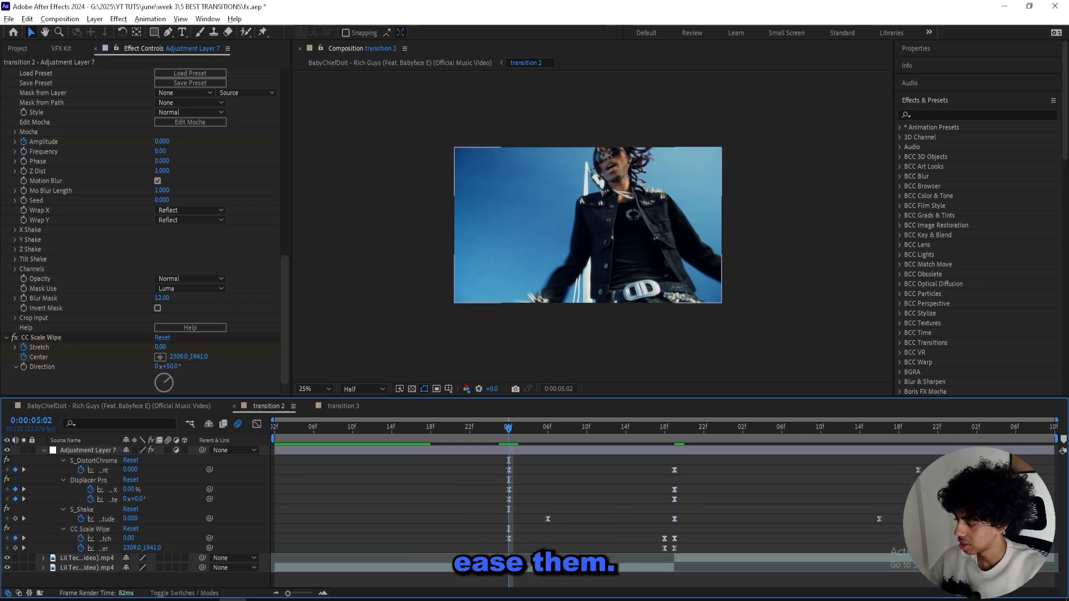
Step: Reshape the S_DistortChroma and Displacer Pro value curves so they change steeply around the cut at 0:00:05:19
{"action": "left_click", "coordinate": [256, 425]}
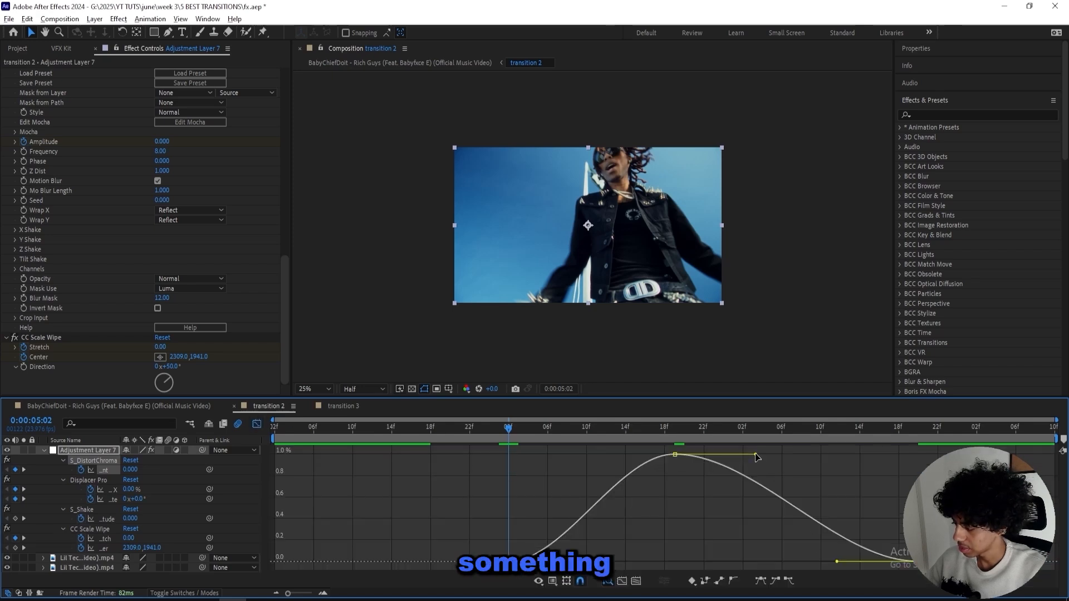
{"action": "left_click_drag", "start_coordinate": [756, 454], "coordinate": [636, 492]}
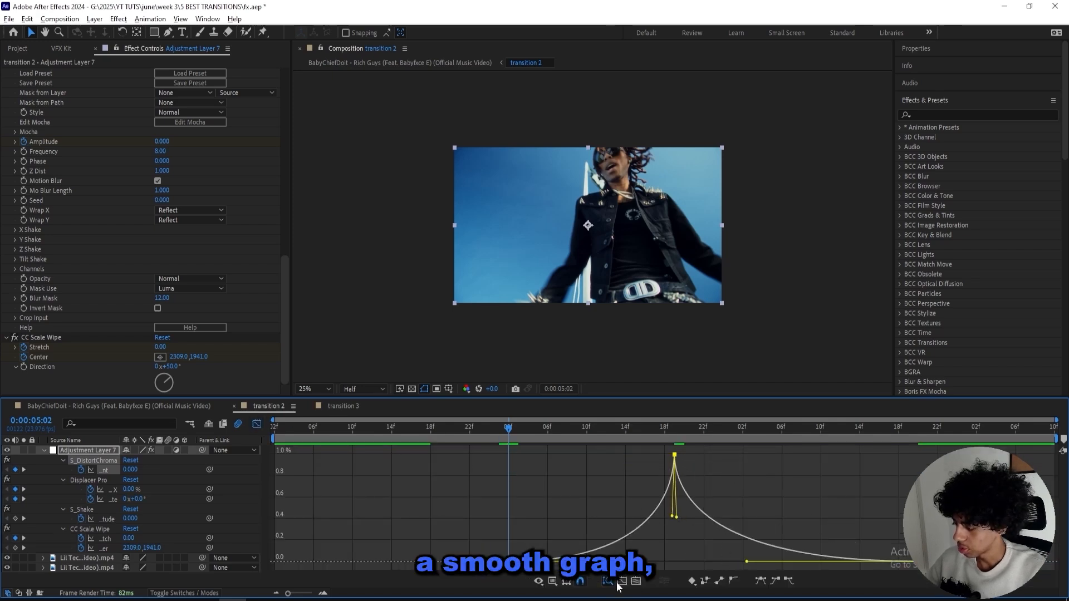
{"action": "left_click", "coordinate": [257, 425]}
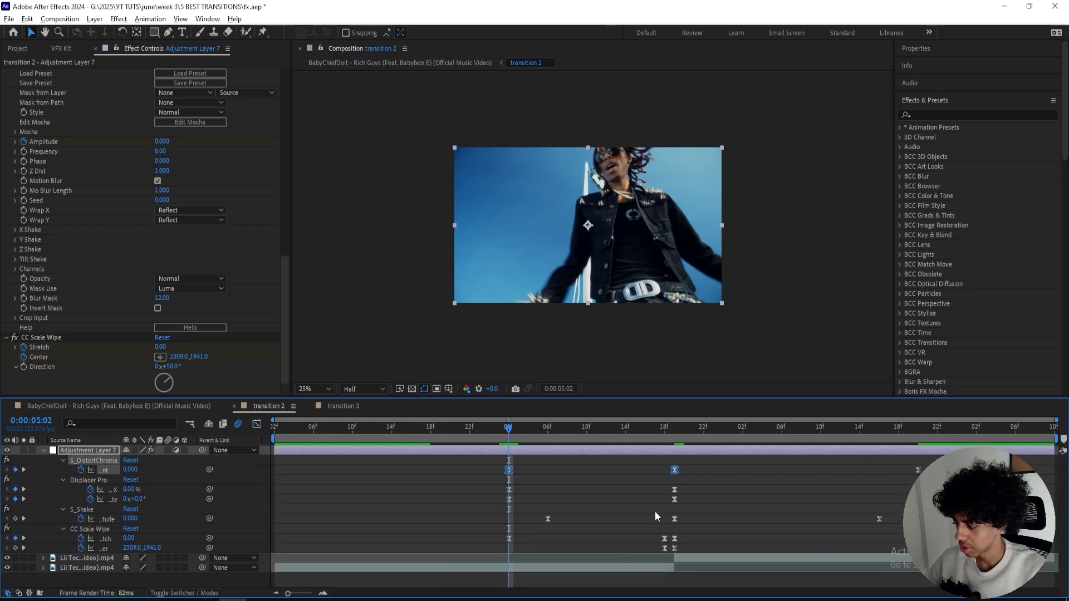
{"action": "left_click_drag", "start_coordinate": [542, 485], "coordinate": [470, 491]}
{"action": "left_click", "coordinate": [257, 424]}
{"action": "left_click_drag", "start_coordinate": [619, 454], "coordinate": [712, 515]}
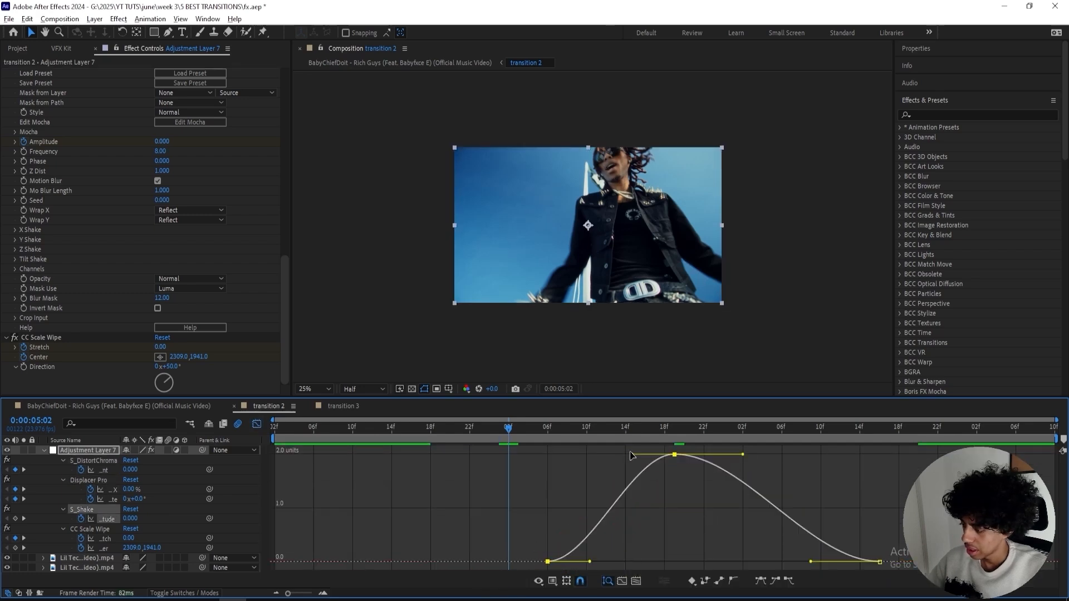
Step: Shape both sides of the S_Shake Amplitude curve into a sharp peak at the cut at 0:00:05:19
{"action": "left_click_drag", "start_coordinate": [633, 455], "coordinate": [680, 542]}
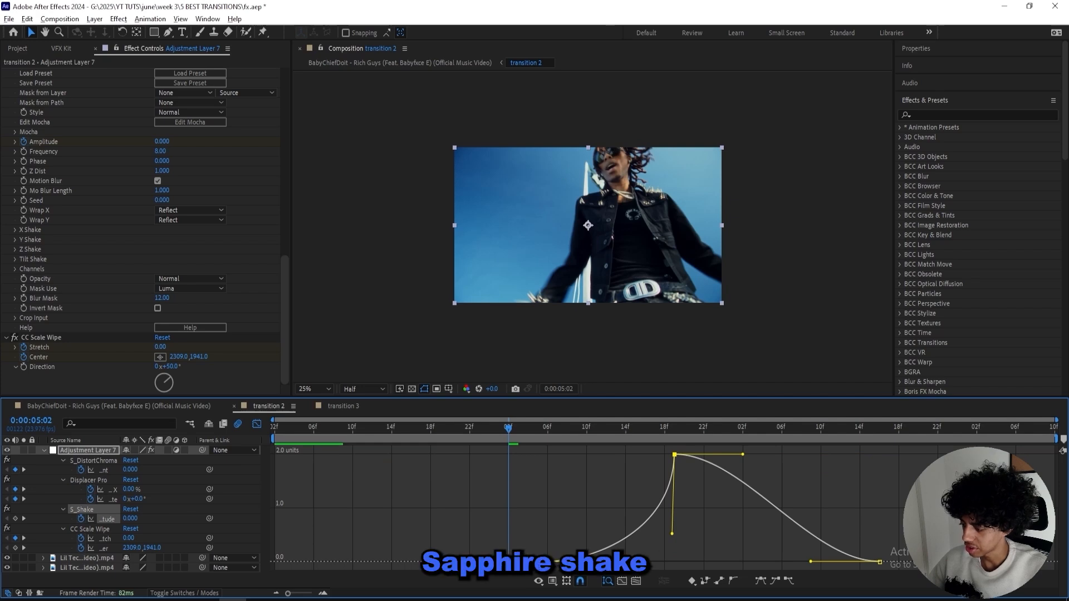
{"action": "key", "text": "shift+F3"}
{"action": "left_click_drag", "start_coordinate": [893, 509], "coordinate": [863, 523]}
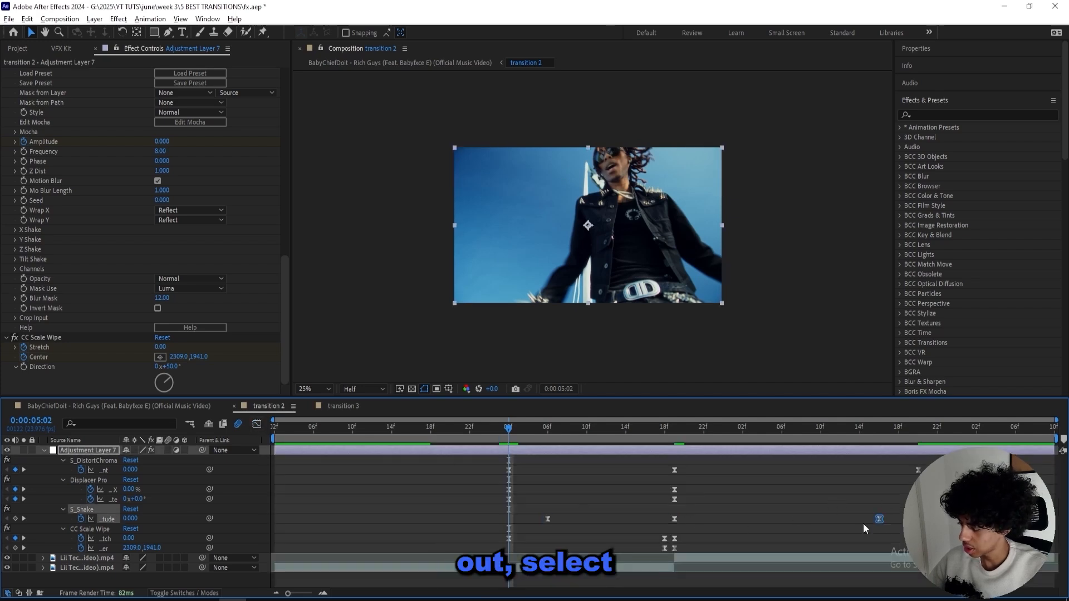
{"action": "left_click", "coordinate": [257, 424]}
{"action": "left_click_drag", "start_coordinate": [742, 454], "coordinate": [651, 522]}
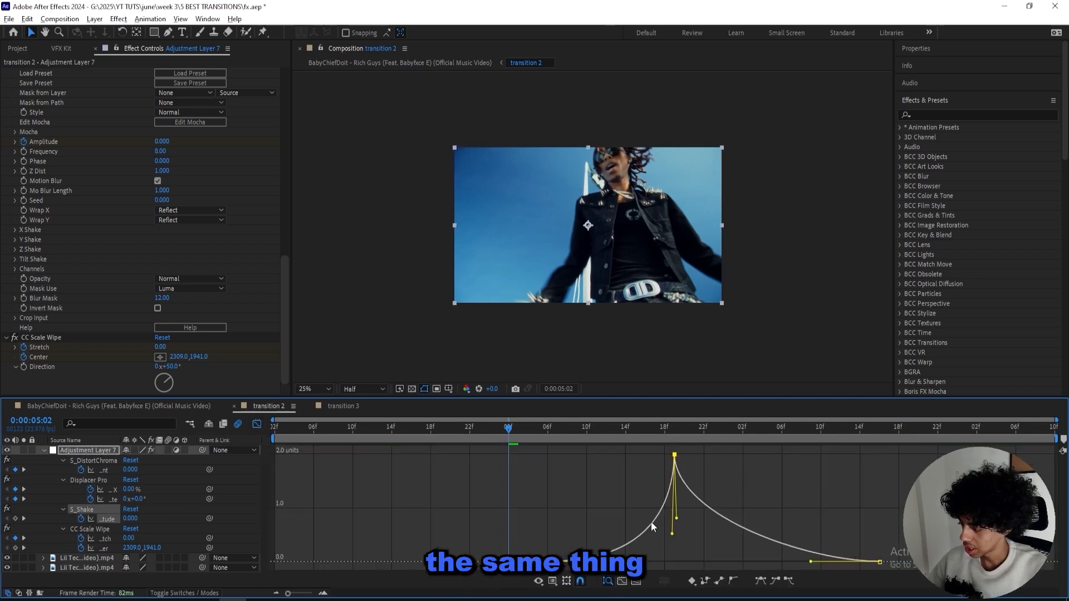
Step: Bend the CC Scale Wipe Stretch curve so it starts slowly at 0:00:05:02 and rises steeply into the keyframe at 0:00:05:18
{"action": "left_click", "coordinate": [105, 538]}
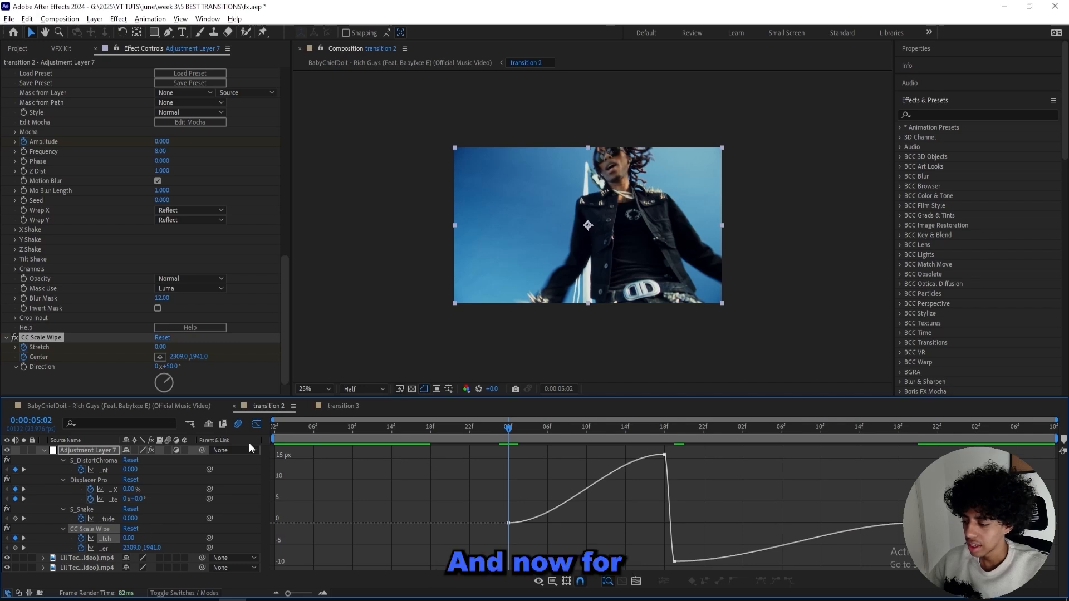
{"action": "key", "text": "shift+F3"}
{"action": "left_click", "coordinate": [507, 538]}
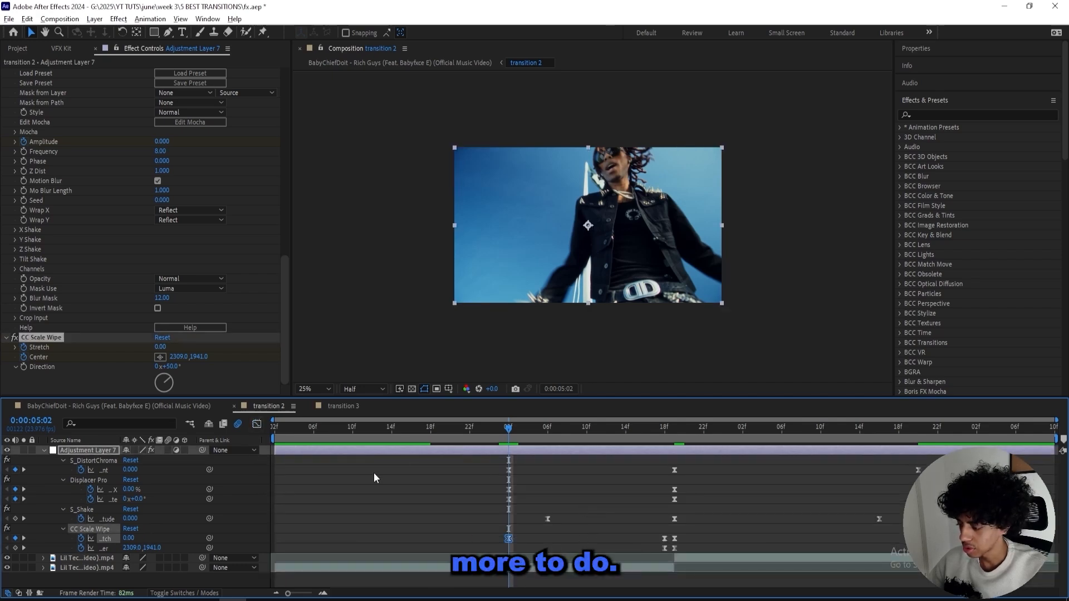
{"action": "left_click", "coordinate": [257, 424]}
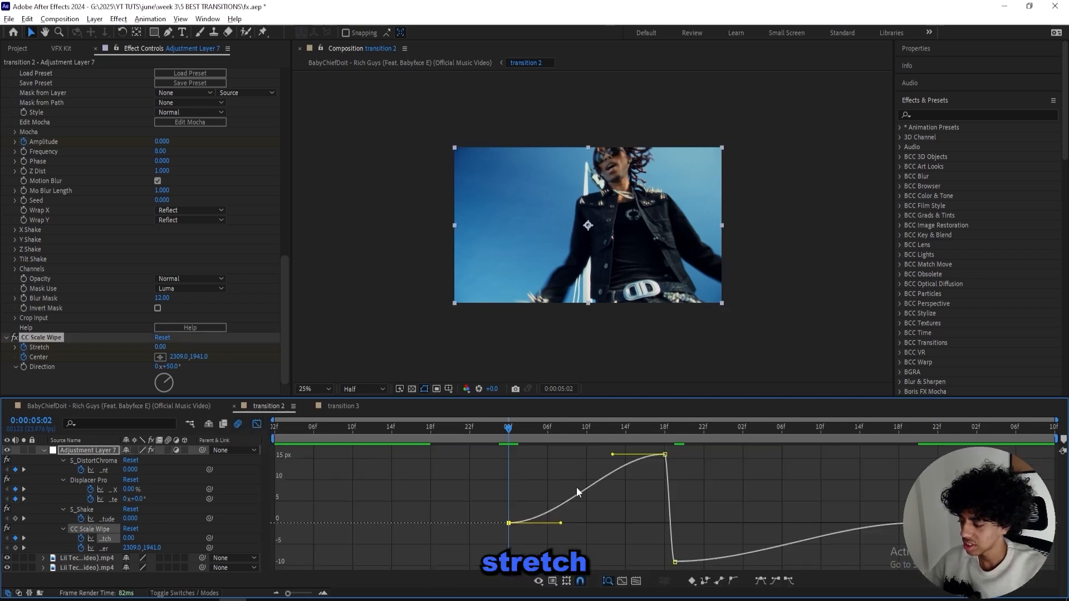
{"action": "left_click_drag", "start_coordinate": [610, 455], "coordinate": [661, 510]}
{"action": "left_click_drag", "start_coordinate": [560, 523], "coordinate": [606, 523]}
{"action": "left_click_drag", "start_coordinate": [548, 429], "coordinate": [615, 431]}
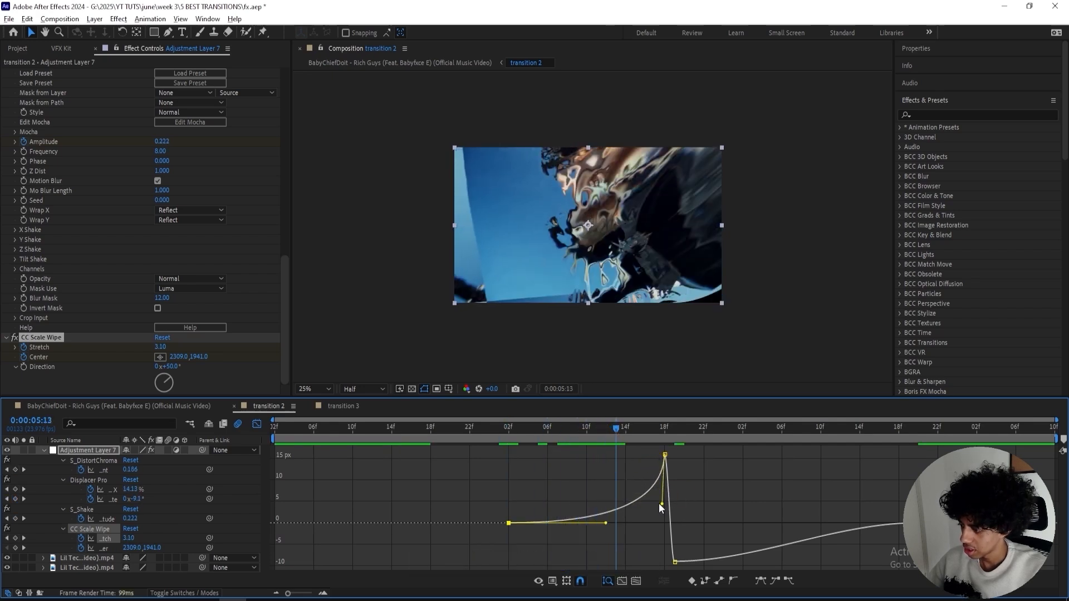
{"action": "left_click", "coordinate": [646, 498]}
{"action": "left_click", "coordinate": [629, 505]}
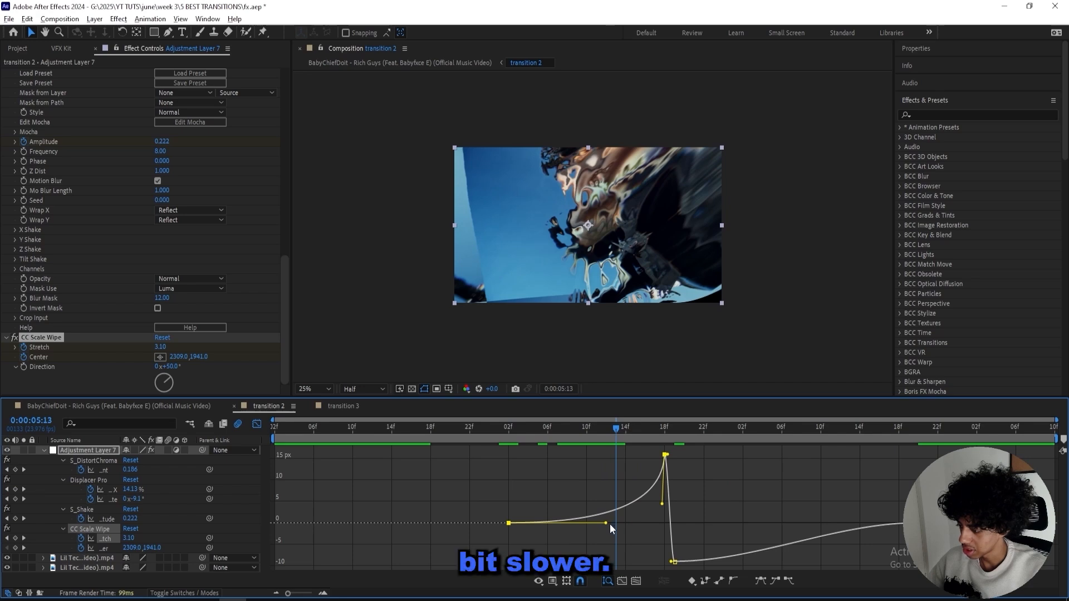
{"action": "left_click_drag", "start_coordinate": [610, 523], "coordinate": [628, 524]}
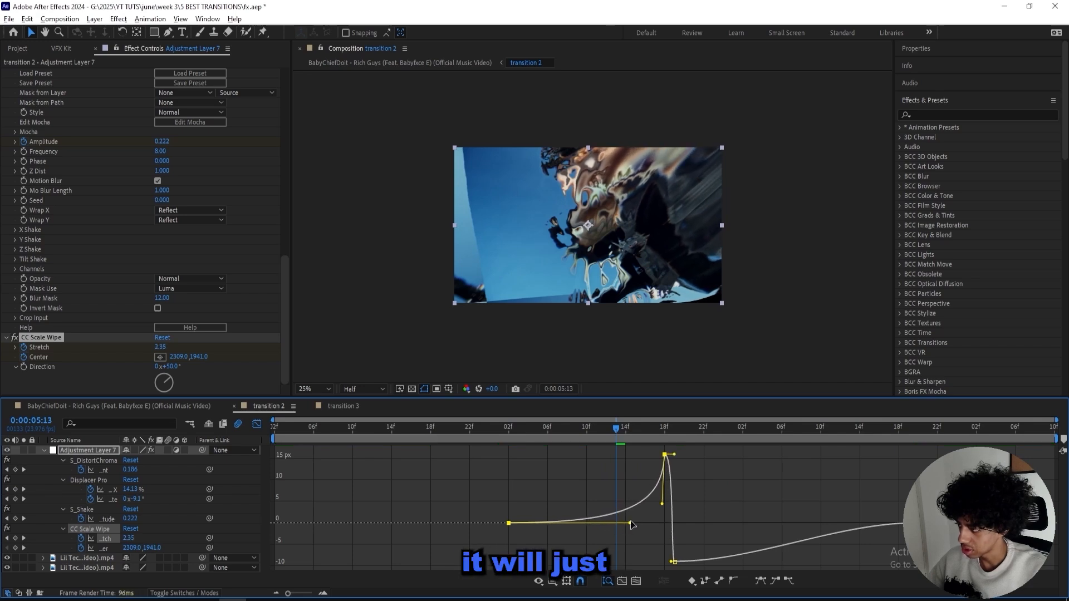
{"action": "key", "text": "k"}
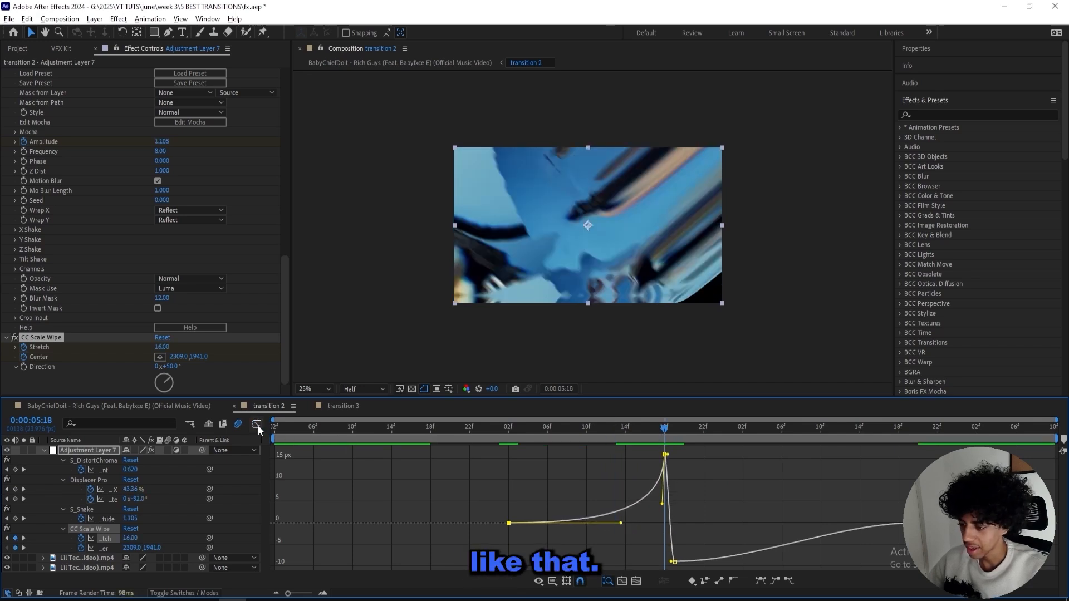
Step: Bend the CC Scale Wipe Stretch curve after the cut so it recovers steeply from 0:00:05:19 and flattens out gradually
{"action": "key", "text": "shift+F3"}
{"action": "left_click", "coordinate": [674, 538]}
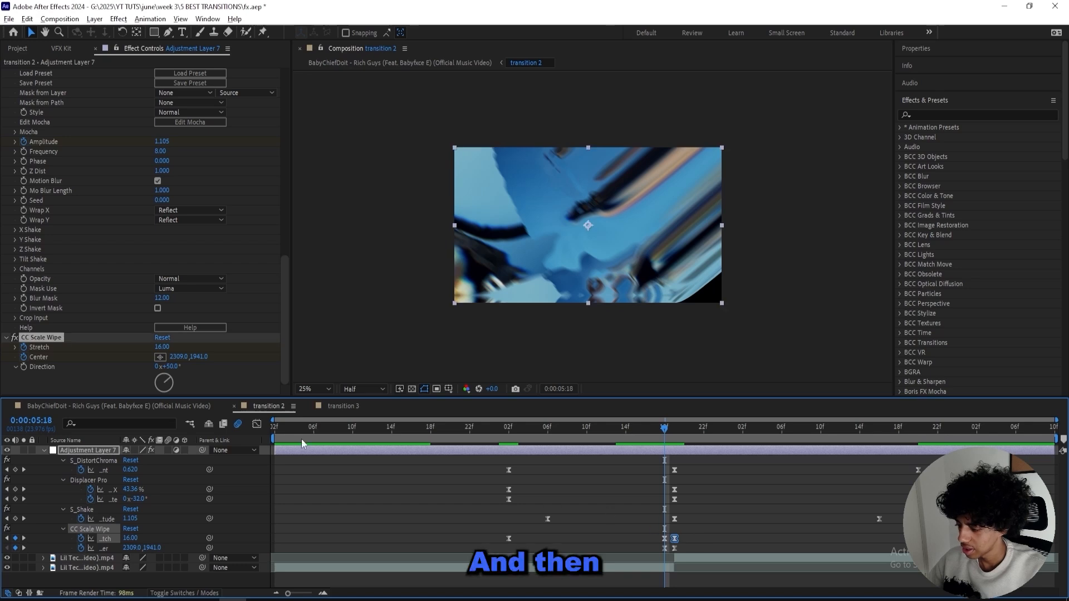
{"action": "left_click", "coordinate": [257, 424]}
{"action": "left_click_drag", "start_coordinate": [756, 564], "coordinate": [742, 530]}
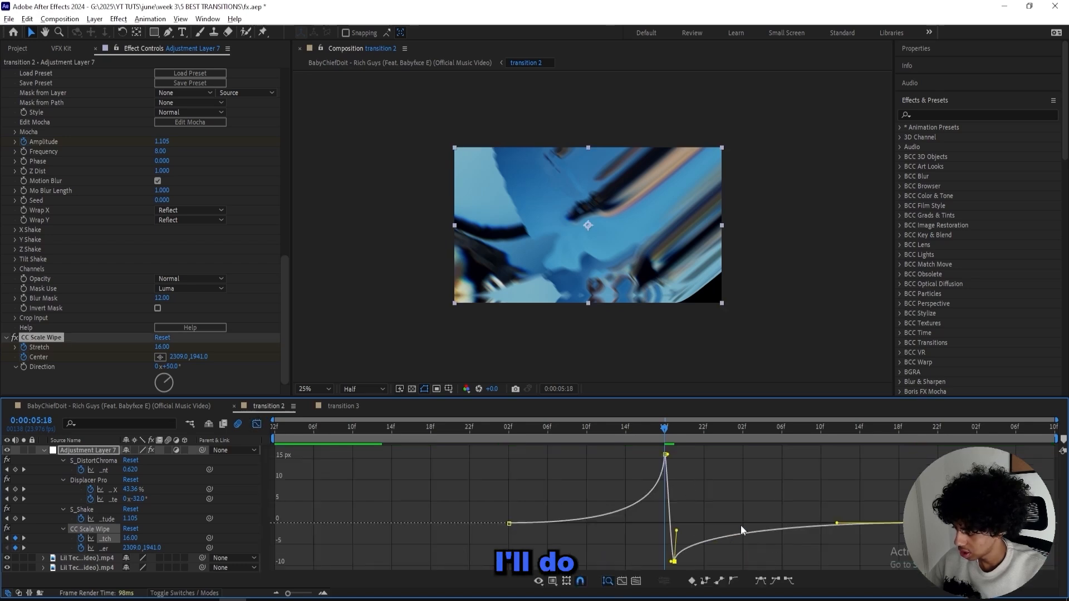
{"action": "left_click_drag", "start_coordinate": [833, 527], "coordinate": [747, 524]}
{"action": "key", "text": "space"}
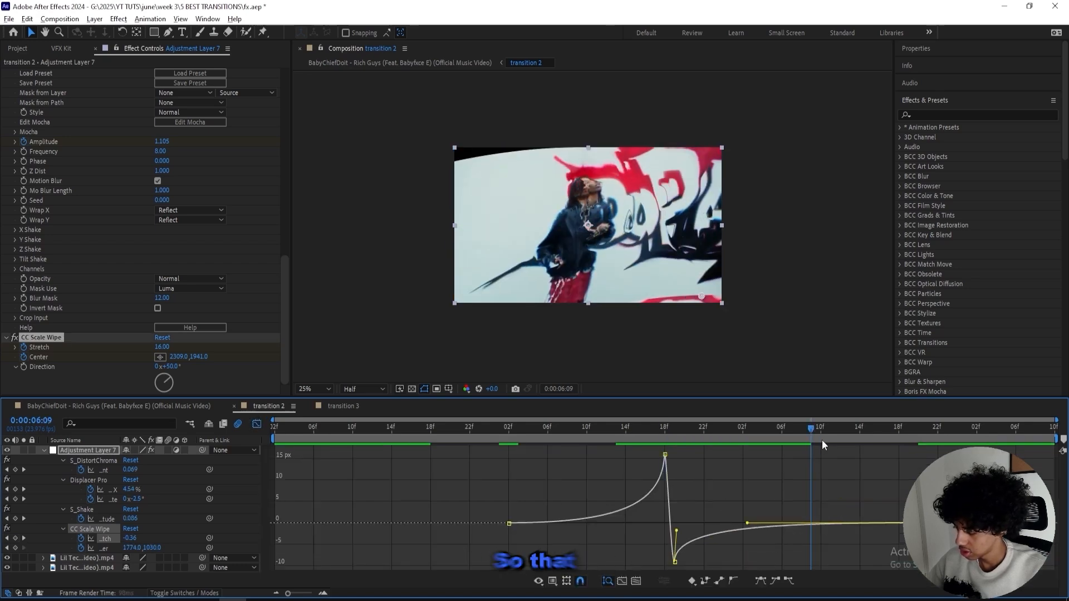
{"action": "left_click", "coordinate": [254, 424]}
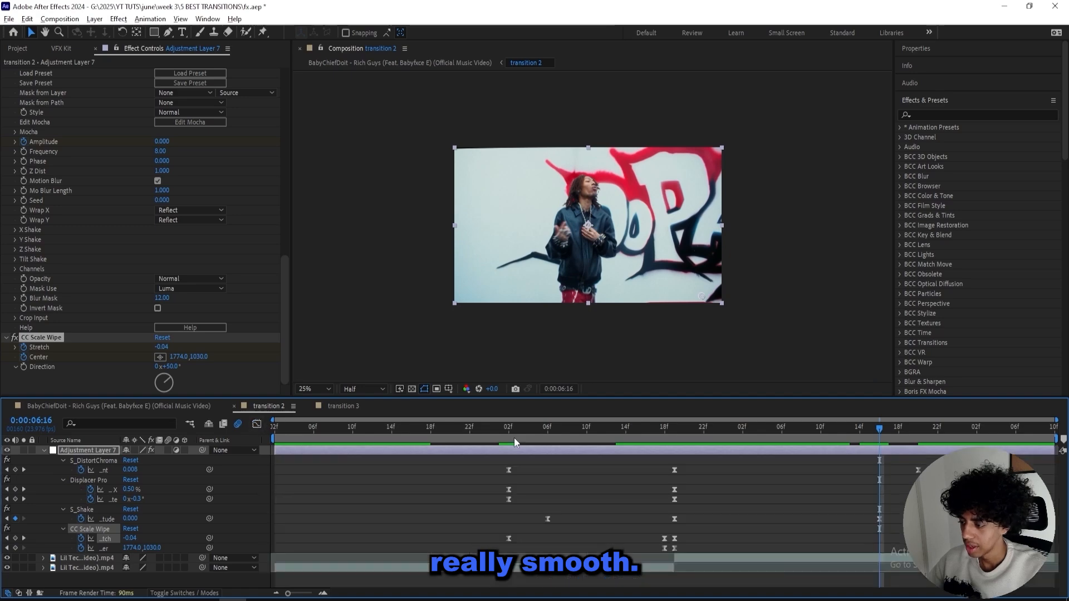
Step: Fit the composition to the viewer and inspect the frame edges around 0:00:05:18
{"action": "left_click", "coordinate": [617, 426]}
{"action": "left_click", "coordinate": [313, 389]}
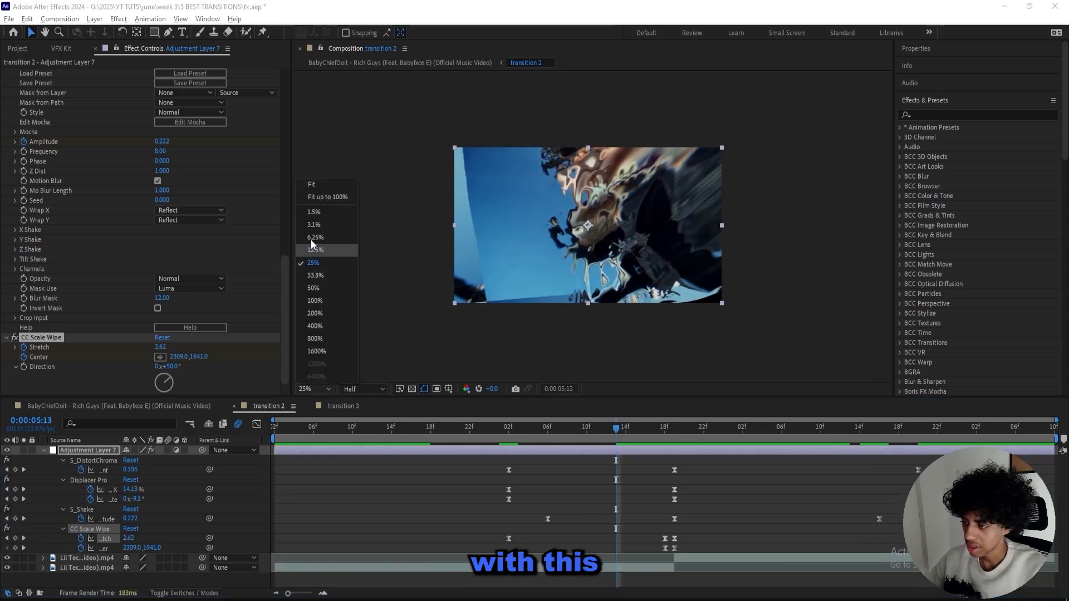
{"action": "left_click", "coordinate": [311, 186]}
{"action": "mouse_move", "coordinate": [636, 429]}
{"action": "left_mouse_down"}
{"action": "mouse_move", "coordinate": [677, 429]}
{"action": "mouse_move", "coordinate": [654, 428]}
{"action": "left_mouse_up"}
{"action": "key", "text": "Page_Down"}
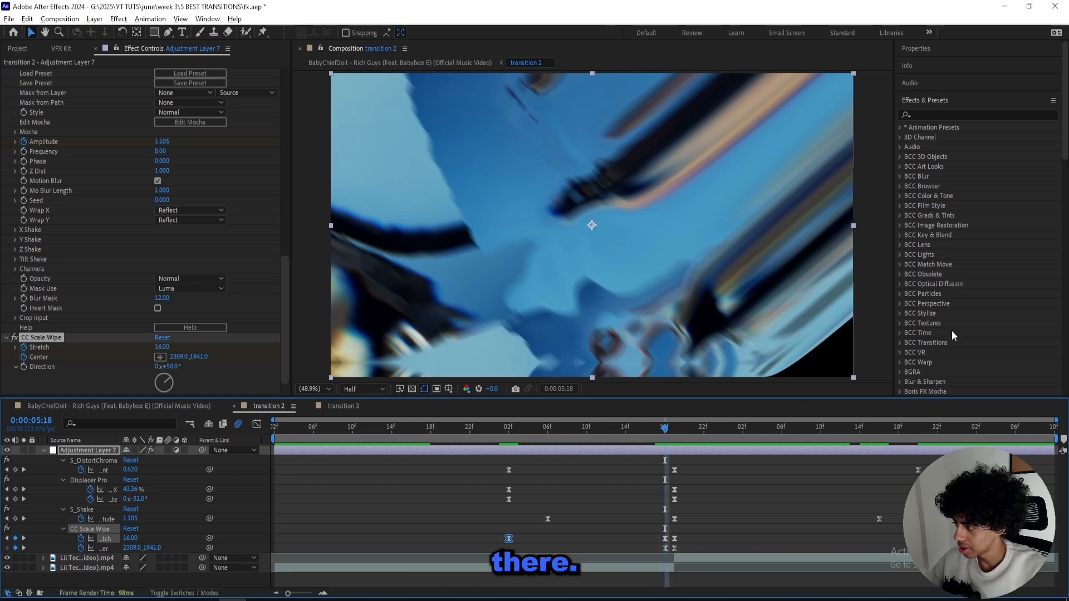
{"action": "left_click", "coordinate": [703, 426]}
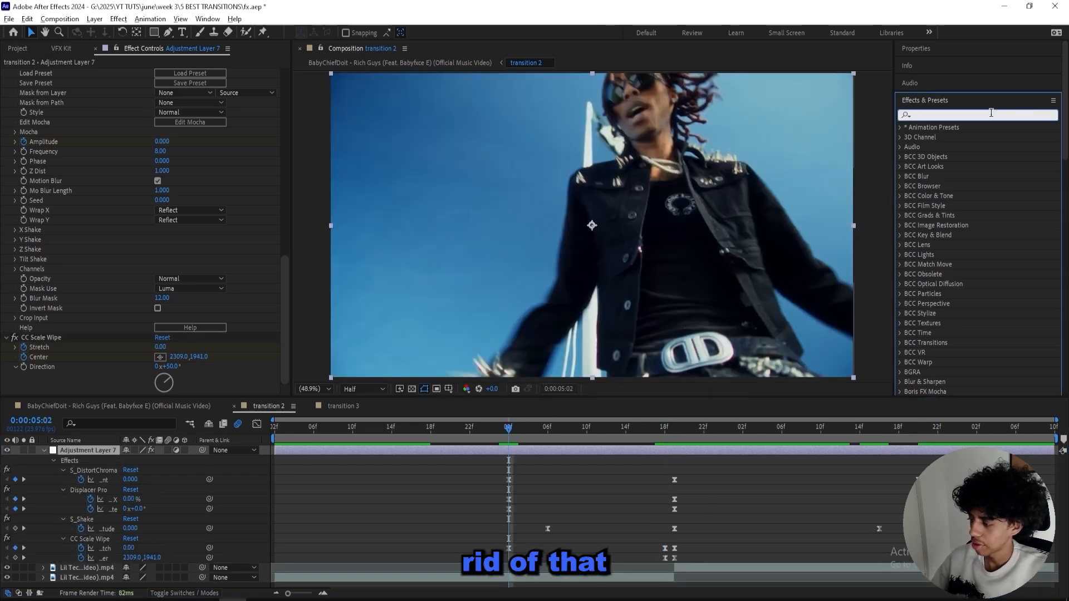
Step: Add a Motion Tile effect to the adjustment layer and place it above CC Scale Wipe
{"action": "left_click", "coordinate": [596, 465]}
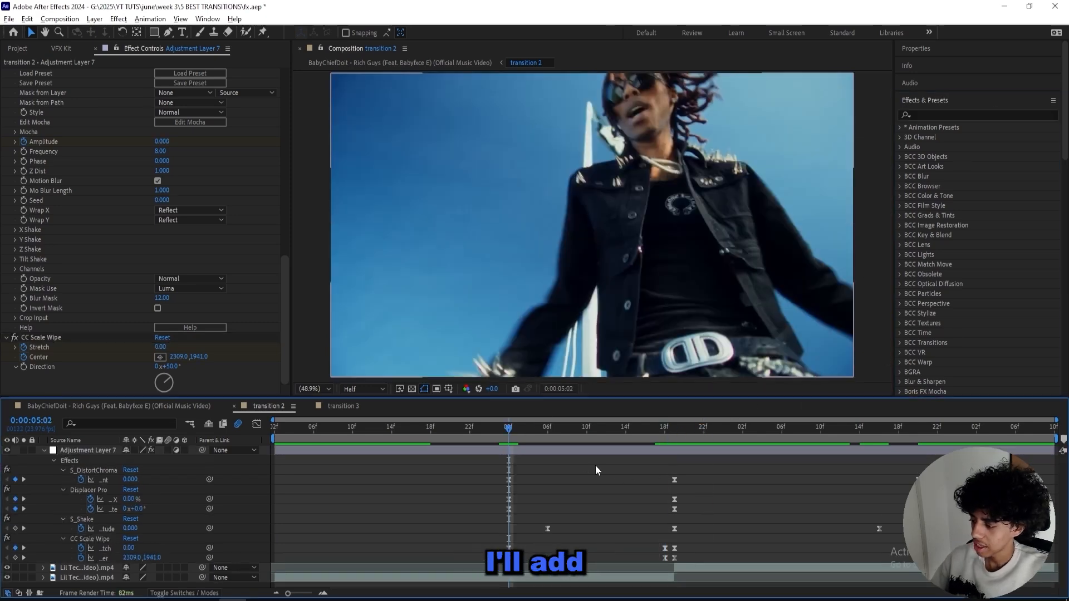
{"action": "left_click", "coordinate": [571, 453]}
{"action": "key", "text": "ctrl+space"}
{"action": "type", "text": "motion tile"}
{"action": "key", "text": "Return"}
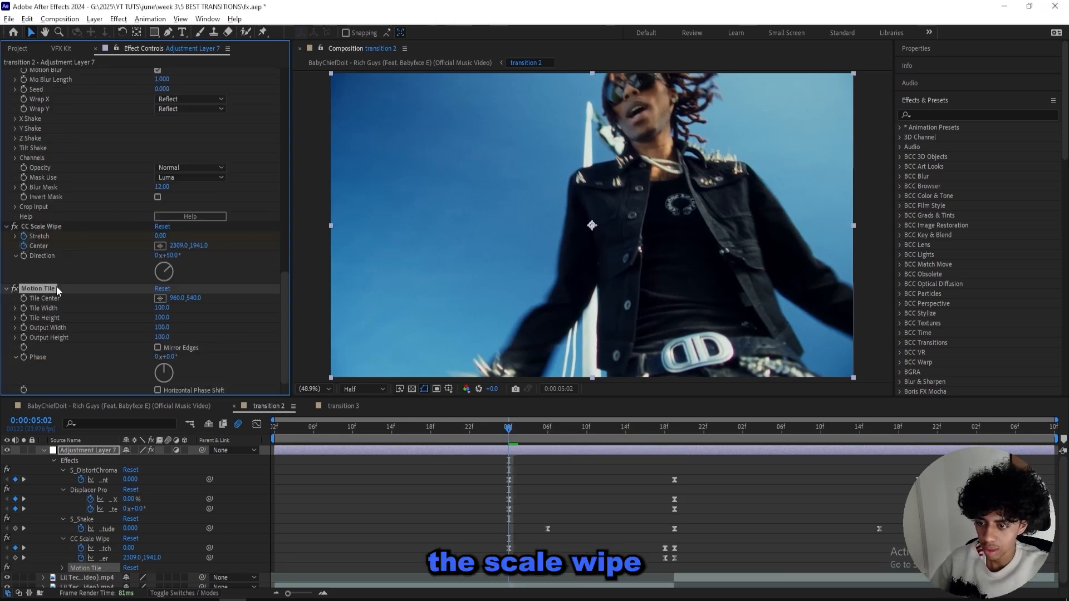
{"action": "left_click_drag", "start_coordinate": [61, 227], "coordinate": [60, 228]}
{"action": "left_click", "coordinate": [41, 283]}
{"action": "left_click_drag", "start_coordinate": [38, 288], "coordinate": [50, 215]}
Step: Set Motion Tile's Output Width to 270 and Output Height to 330, enable Mirror Edges, and preview the transition
{"action": "left_click_drag", "start_coordinate": [162, 275], "coordinate": [183, 265]}
{"action": "left_click", "coordinate": [157, 285]}
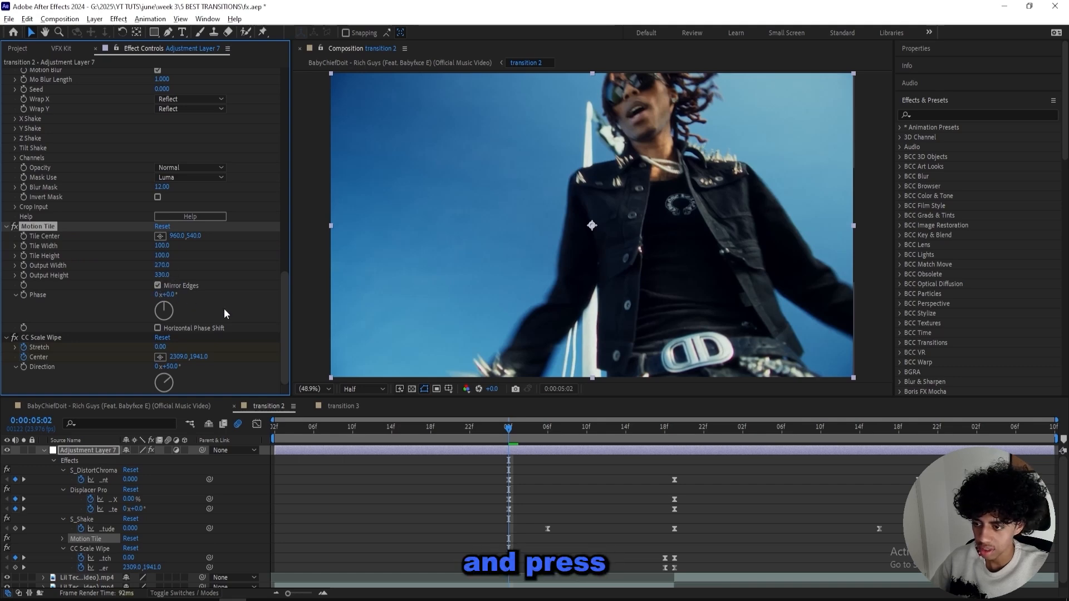
{"action": "key", "text": "space"}
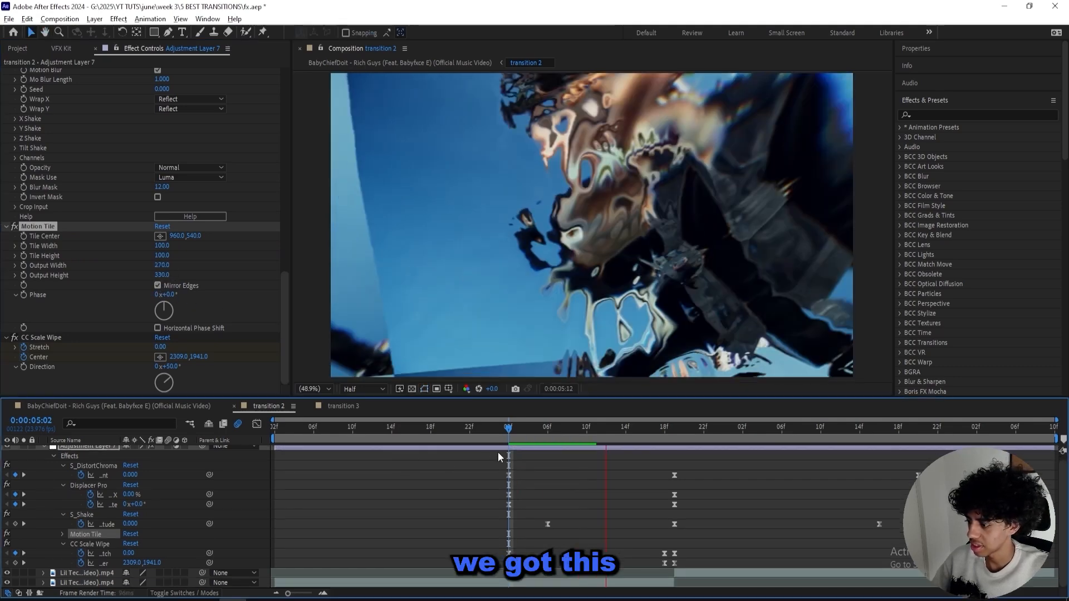
Step: Move the first CC Scale Wipe Stretch keyframe to 0:00:05:00 and make its curve rise more gradually into 0:00:05:18
{"action": "left_click", "coordinate": [627, 435]}
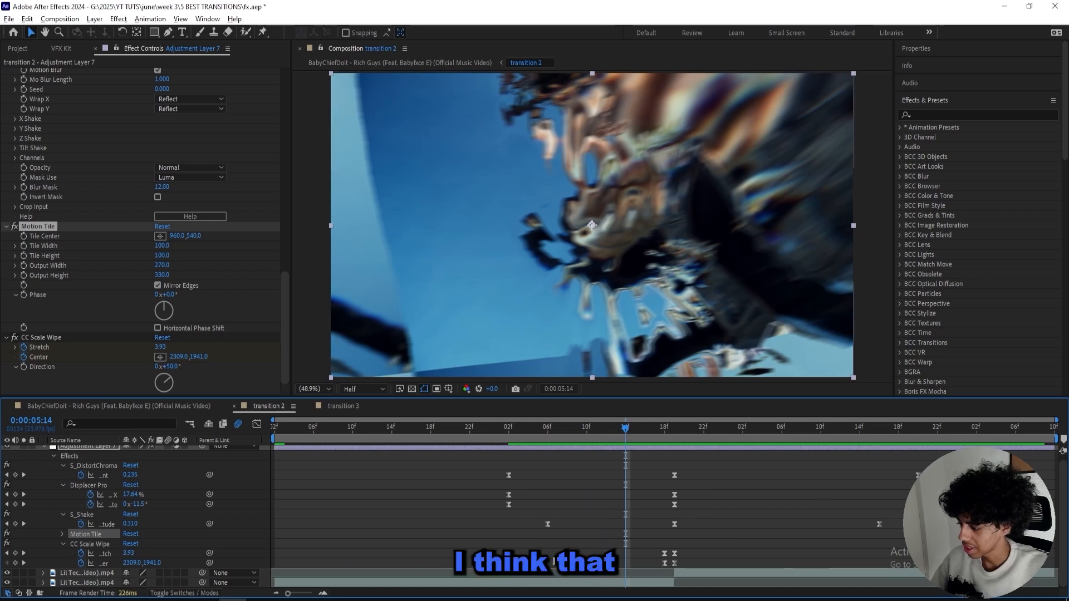
{"action": "left_click_drag", "start_coordinate": [508, 553], "coordinate": [488, 554]}
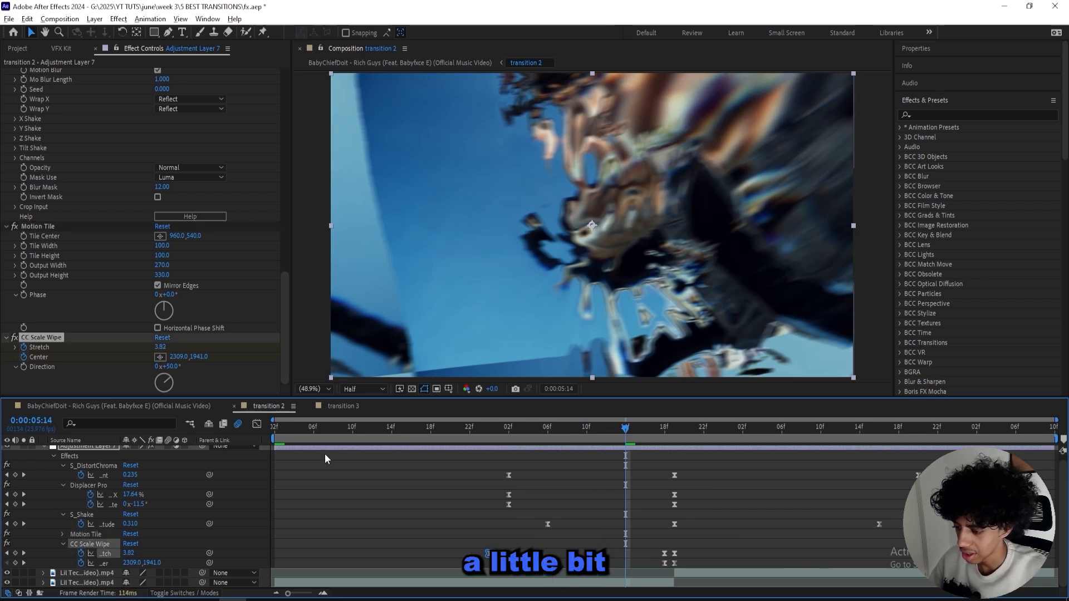
{"action": "left_click", "coordinate": [256, 423]}
{"action": "left_click_drag", "start_coordinate": [662, 510], "coordinate": [663, 496]}
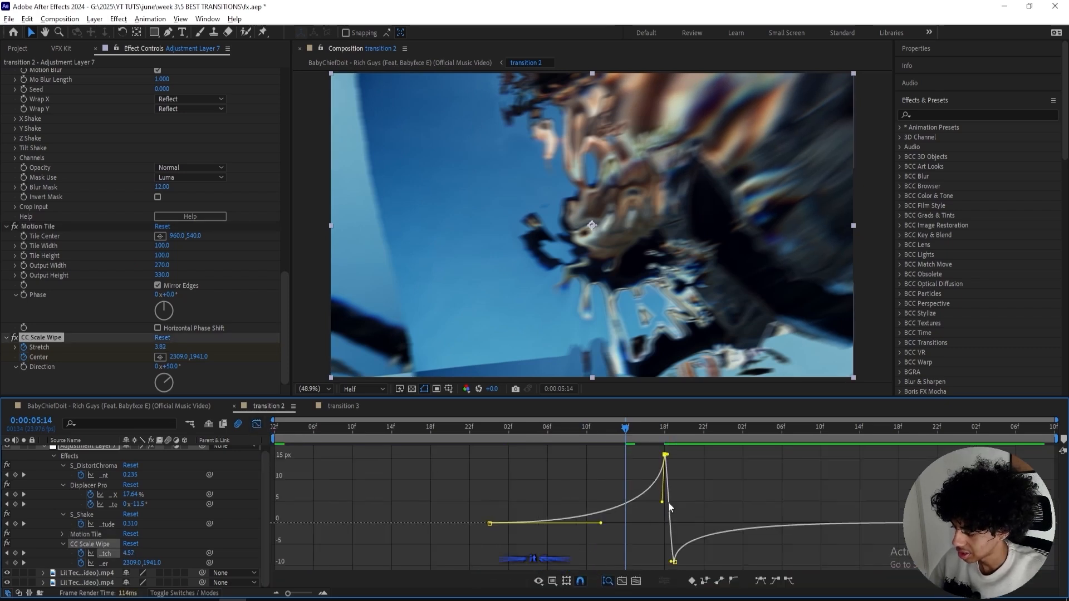
{"action": "left_click_drag", "start_coordinate": [600, 523], "coordinate": [582, 523]}
{"action": "left_click", "coordinate": [256, 423]}
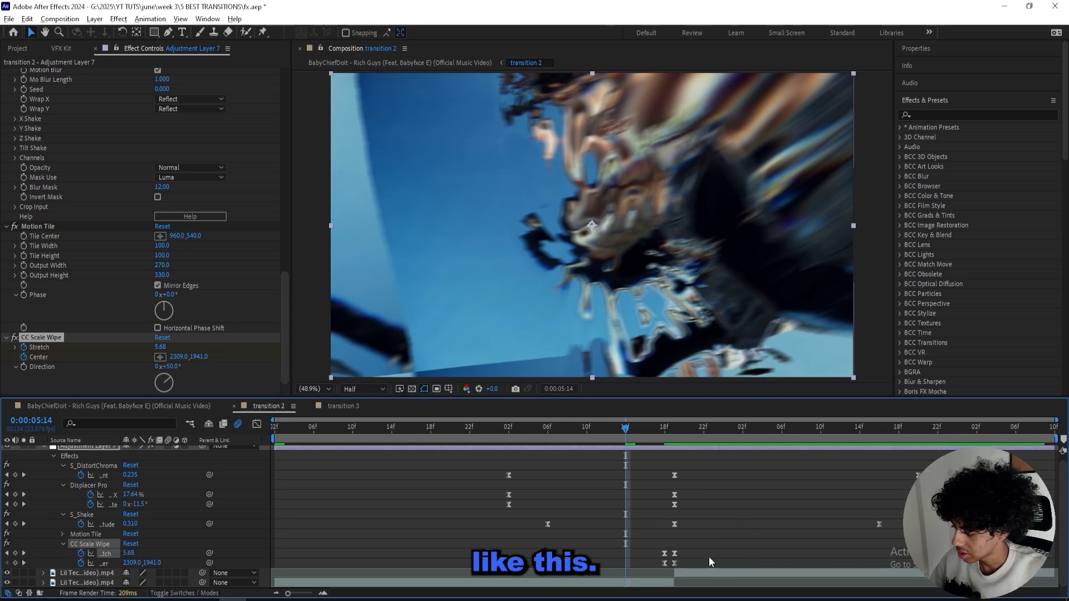
{"action": "left_click_drag", "start_coordinate": [709, 556], "coordinate": [684, 553]}
Step: Preview the transition, compare it with and without Motion Tile, and leave Motion Tile disabled
{"action": "left_click", "coordinate": [500, 429]}
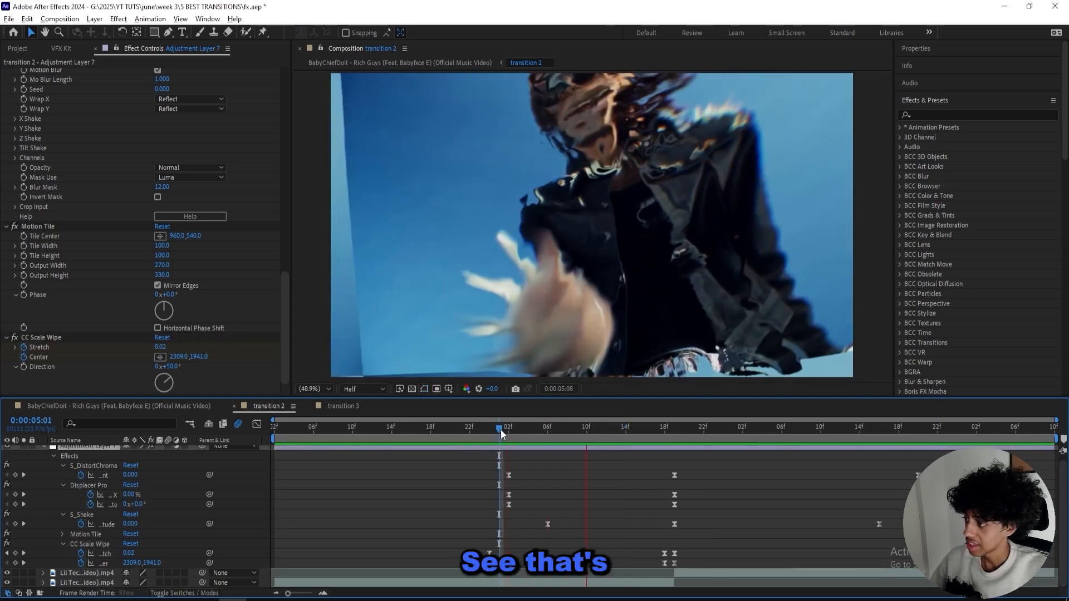
{"action": "key", "text": "space"}
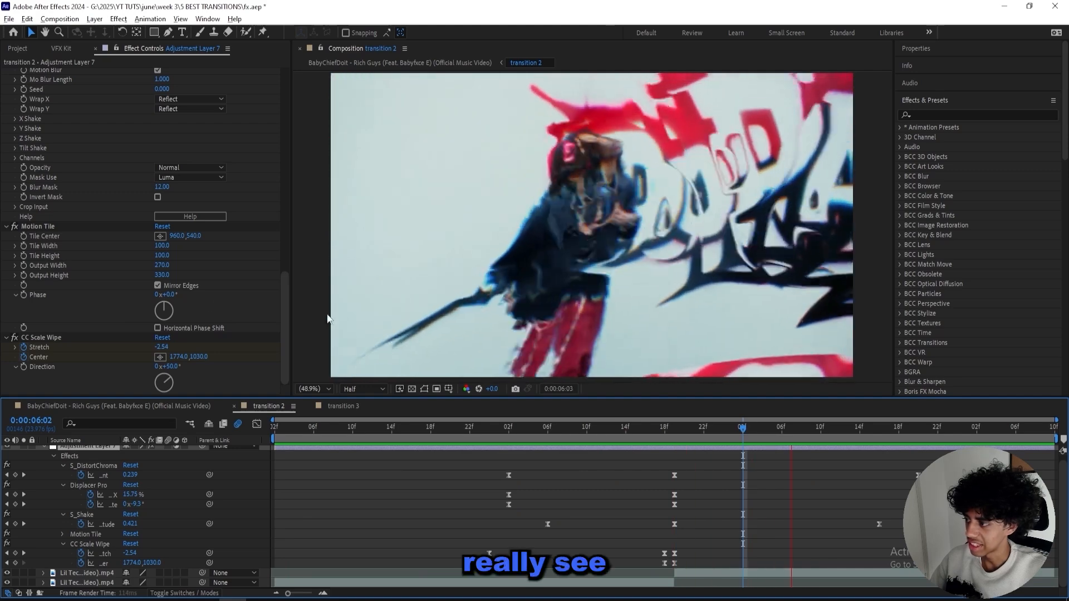
{"action": "key", "text": "space"}
{"action": "left_click", "coordinate": [14, 227]}
{"action": "key", "text": "space"}
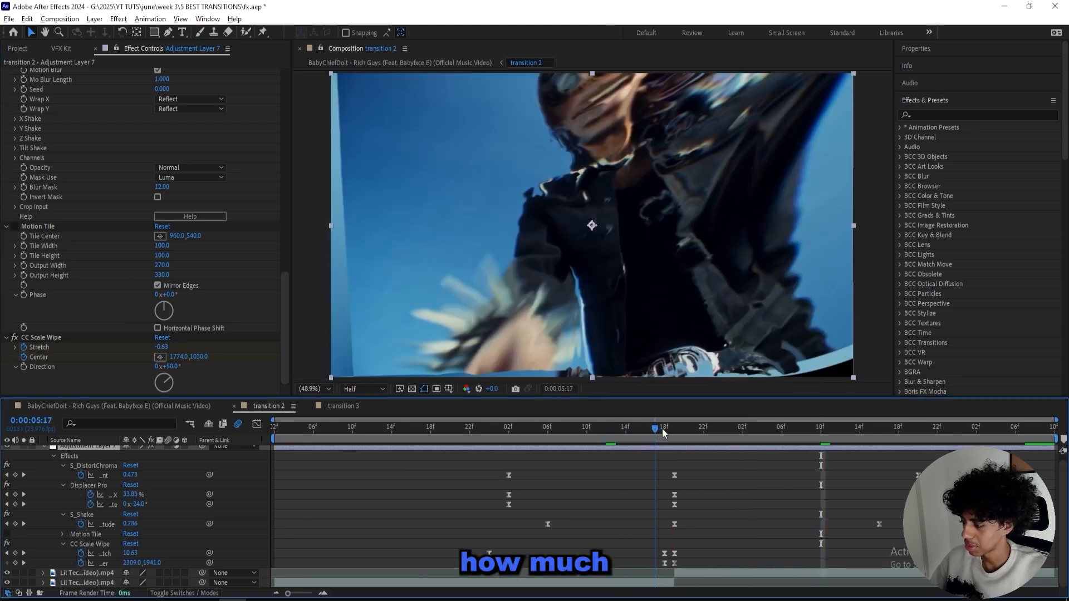
{"action": "left_click", "coordinate": [14, 227]}
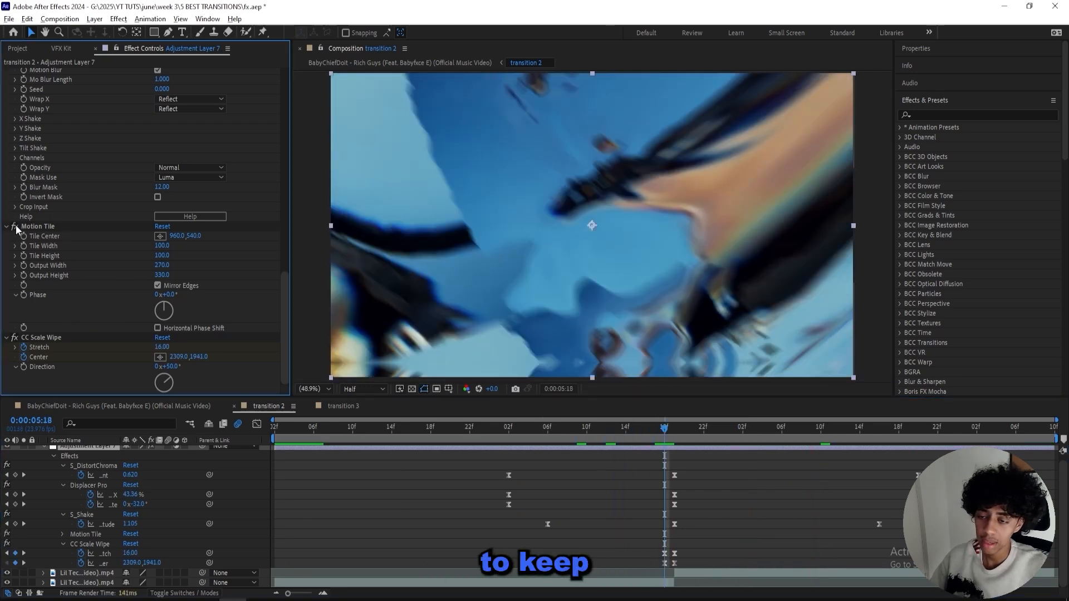
{"action": "left_click", "coordinate": [14, 227]}
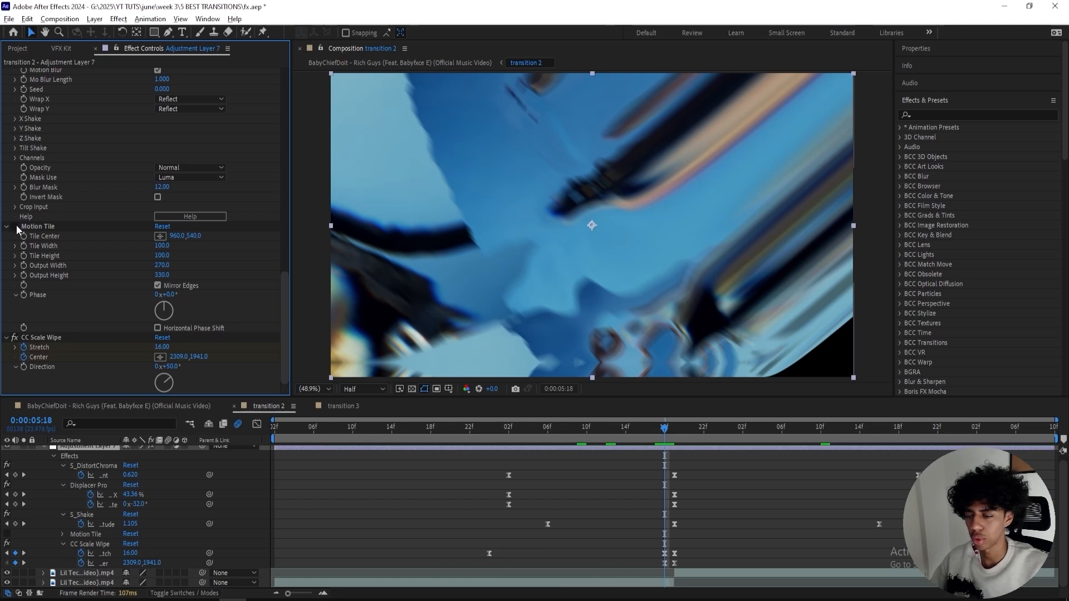
Step: Find the Distort Transform effect and add it to the adjustment layer below CC Scale Wipe
{"action": "left_click", "coordinate": [920, 116]}
{"action": "type", "text": "t"}
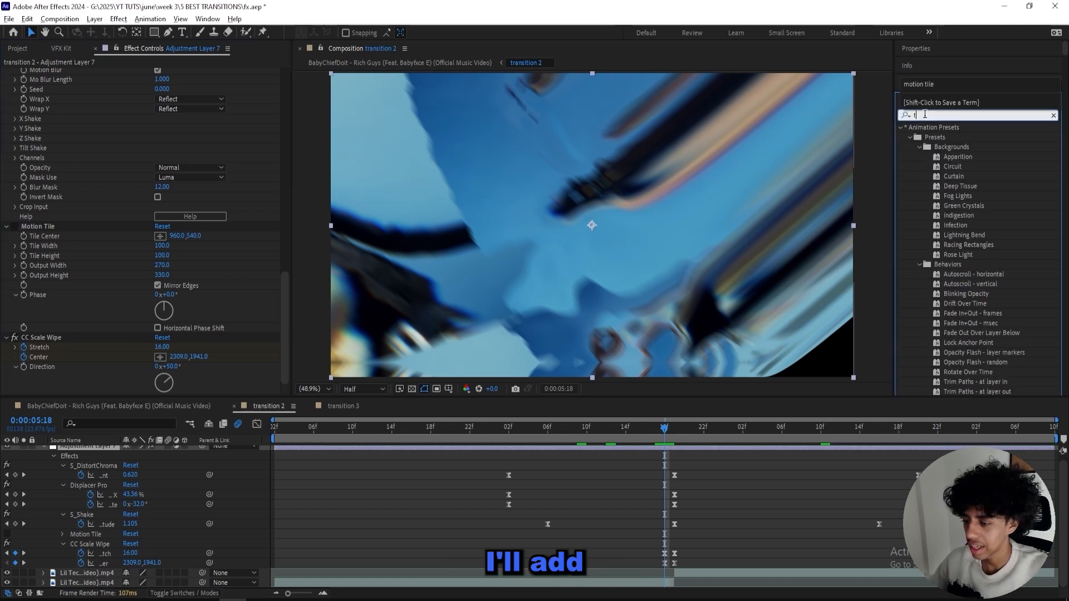
{"action": "type", "text": "ransform"}
{"action": "left_click_drag", "start_coordinate": [948, 216], "coordinate": [305, 251]}
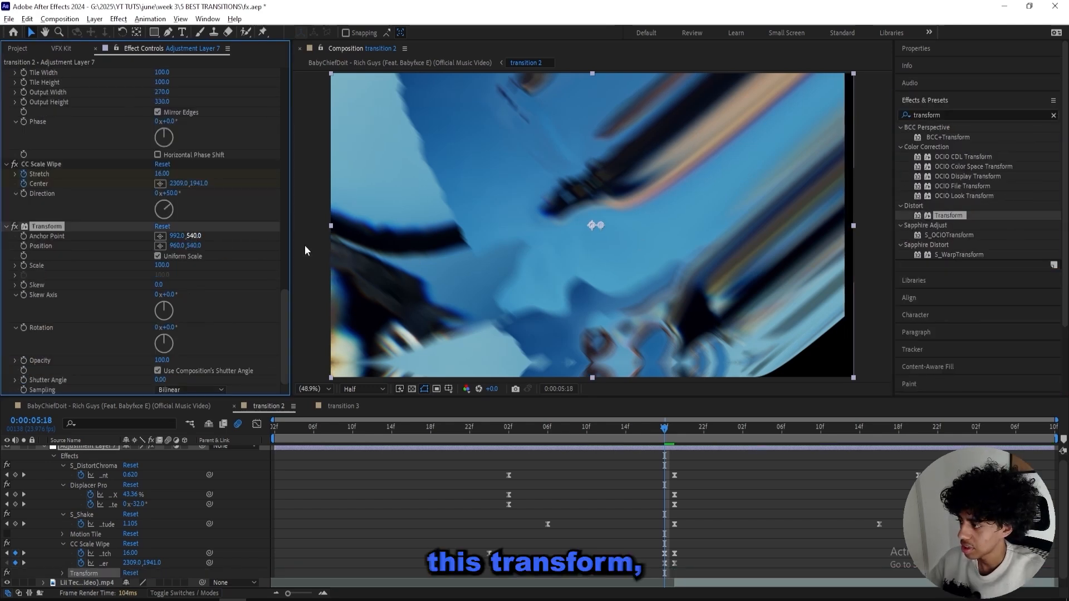
Step: Set Transform's Anchor Point and Position both to 1840.9, 30.7 and keyframe them at 0:00:05:18
{"action": "left_click_drag", "start_coordinate": [599, 225], "coordinate": [835, 80]}
{"action": "left_click", "coordinate": [176, 237]}
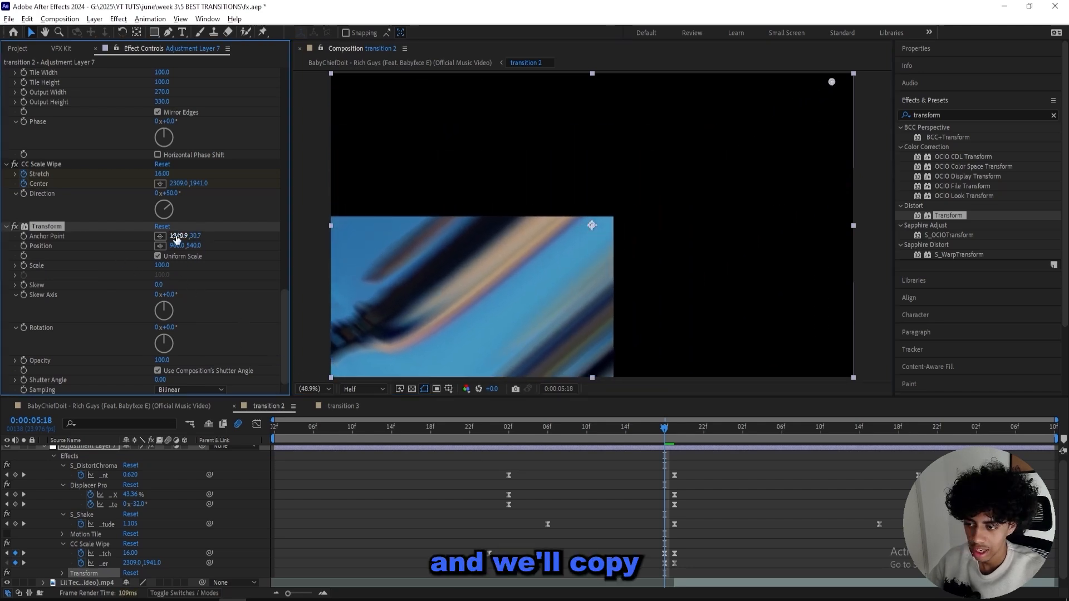
{"action": "type", "text": "1840.9"}
{"action": "key", "text": "Return"}
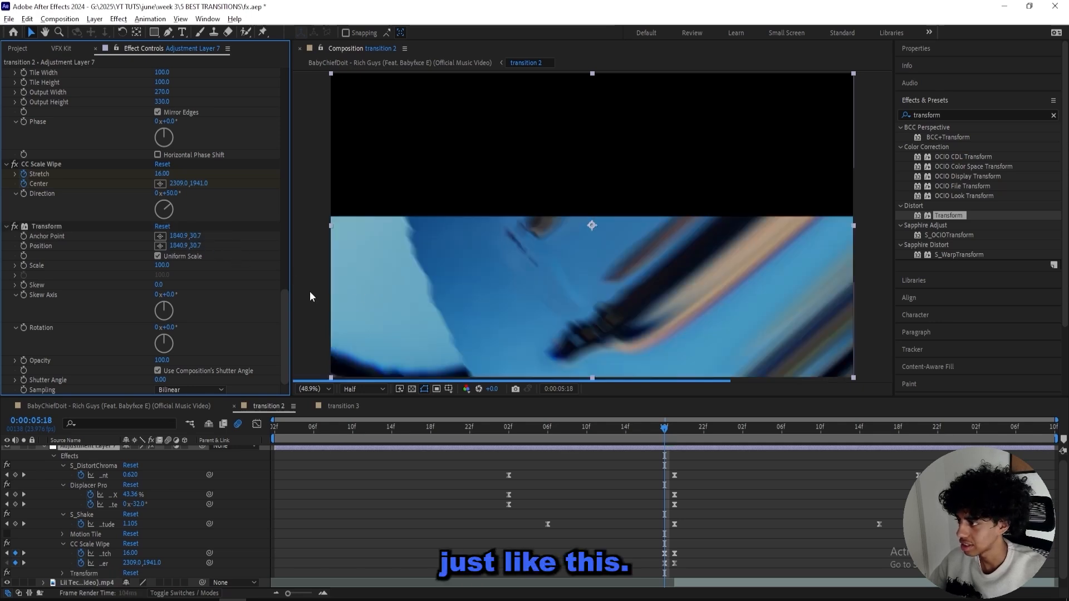
{"action": "left_click", "coordinate": [24, 245]}
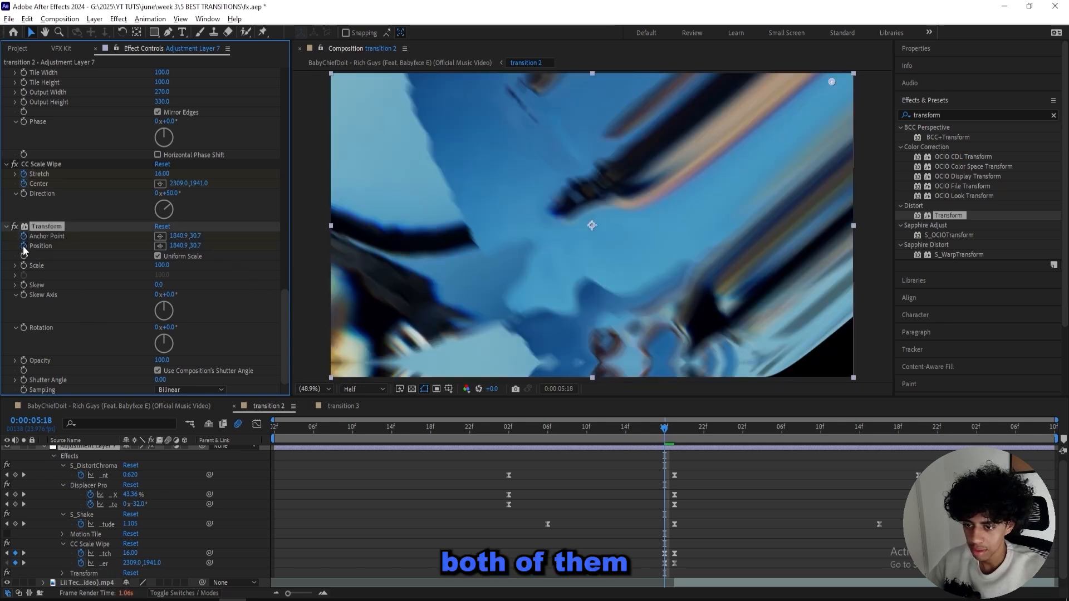
Step: Keyframe Transform's Scale from 100 at 0:00:05:02 to 132 at 0:00:05:18
{"action": "left_click", "coordinate": [507, 424]}
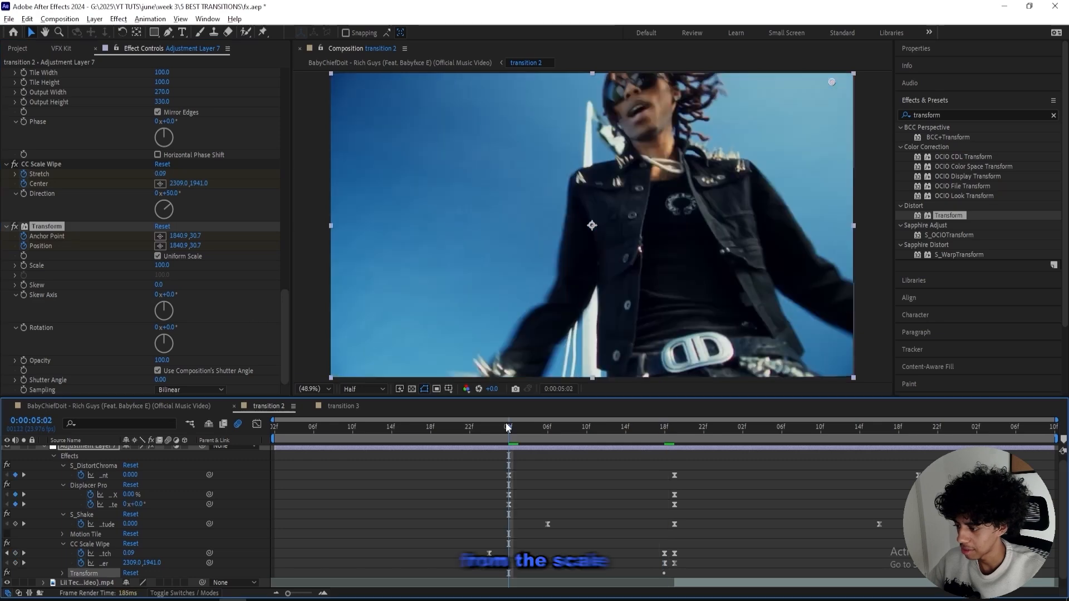
{"action": "left_click_drag", "start_coordinate": [514, 434], "coordinate": [664, 438]}
{"action": "left_click_drag", "start_coordinate": [163, 265], "coordinate": [180, 262]}
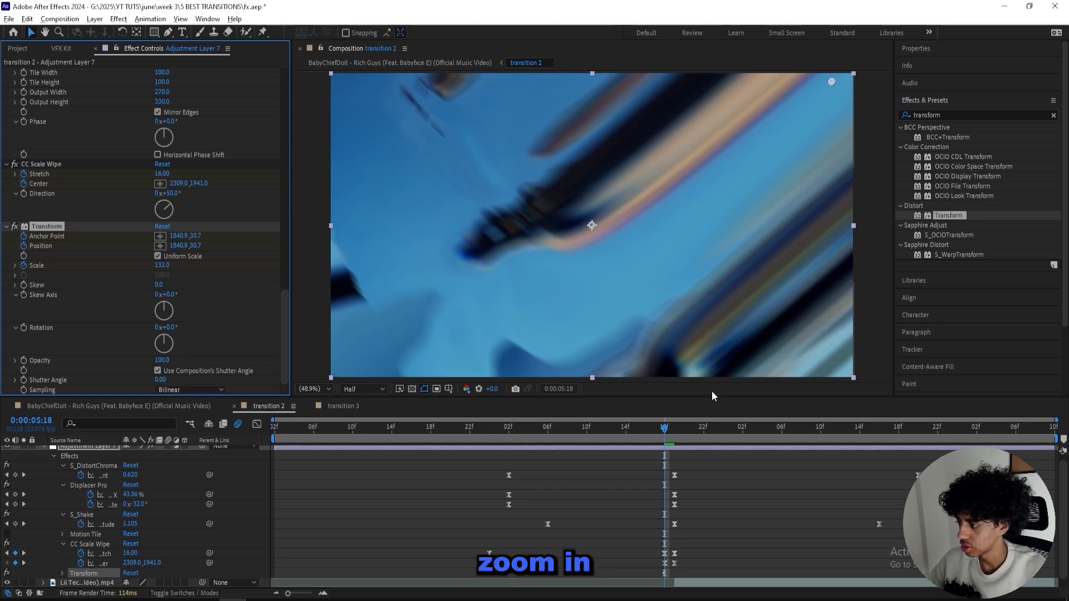
Step: At 0:00:05:19, set Transform's Anchor Point to 324.9, 1062.7, Position to 324.9, 1066.7 and Scale to 191
{"action": "mouse_move", "coordinate": [664, 437]}
{"action": "left_mouse_down"}
{"action": "mouse_move", "coordinate": [680, 430]}
{"action": "mouse_move", "coordinate": [588, 432]}
{"action": "mouse_move", "coordinate": [676, 442]}
{"action": "left_mouse_up"}
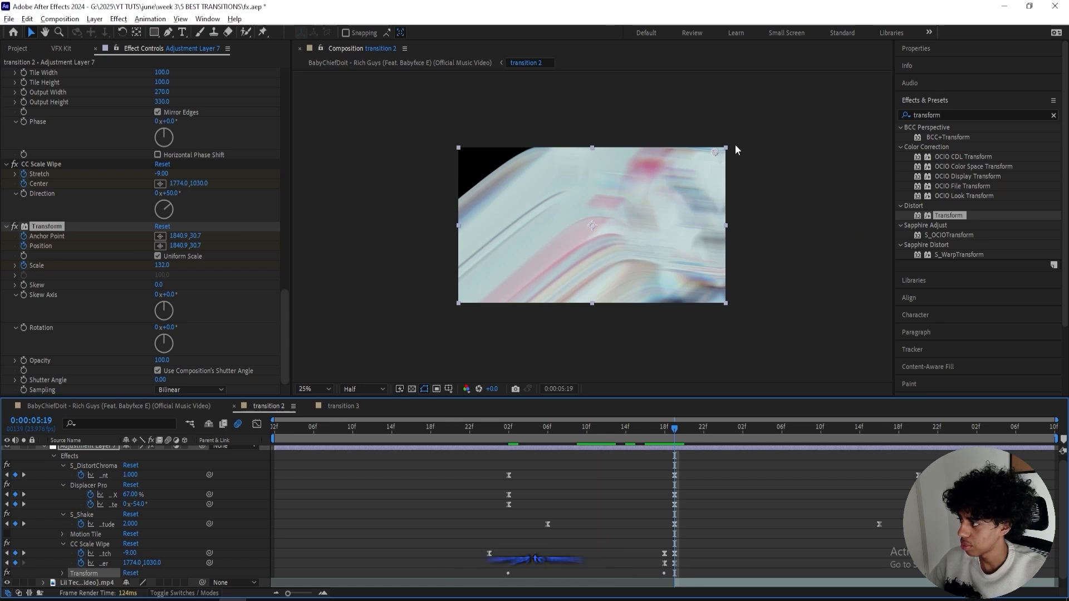
{"action": "left_click_drag", "start_coordinate": [715, 151], "coordinate": [462, 299]}
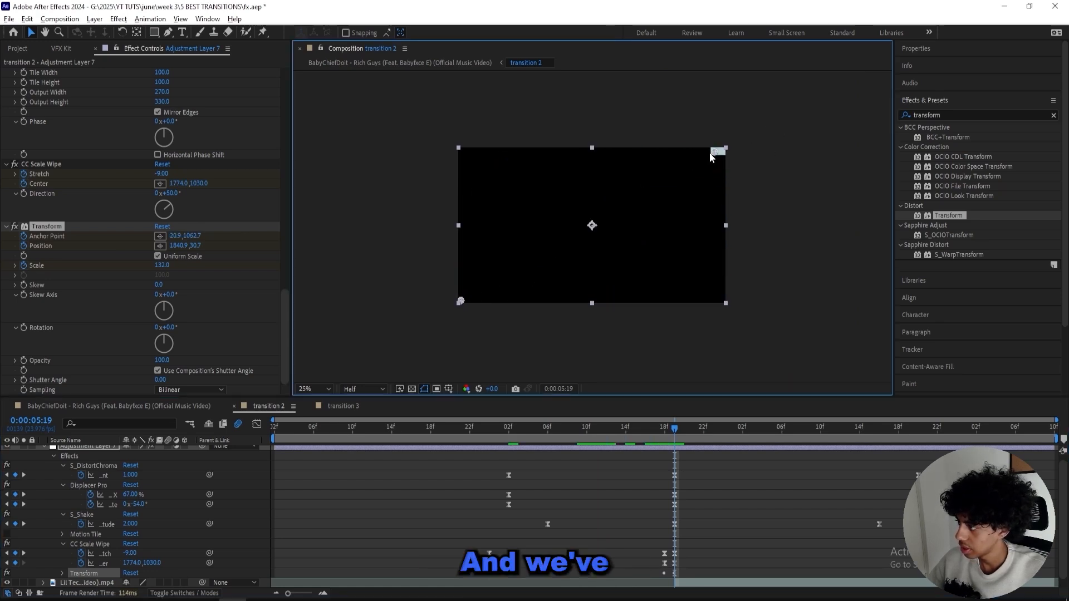
{"action": "left_click_drag", "start_coordinate": [584, 228], "coordinate": [461, 300]}
{"action": "mouse_move", "coordinate": [163, 265]}
{"action": "left_mouse_down"}
{"action": "mouse_move", "coordinate": [202, 259]}
{"action": "mouse_move", "coordinate": [176, 260]}
{"action": "left_mouse_up"}
{"action": "left_click_drag", "start_coordinate": [460, 301], "coordinate": [503, 300]}
{"action": "left_click_drag", "start_coordinate": [162, 265], "coordinate": [186, 259]}
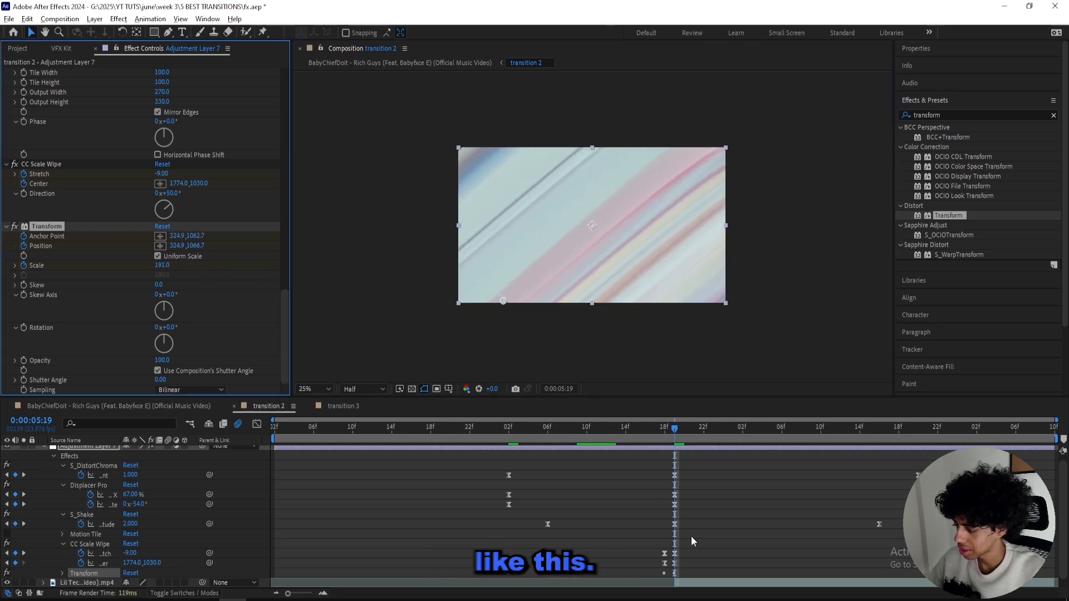
Step: Set Transform's Scale to 100 at 0:00:06:21
{"action": "left_click_drag", "start_coordinate": [723, 438], "coordinate": [924, 437]}
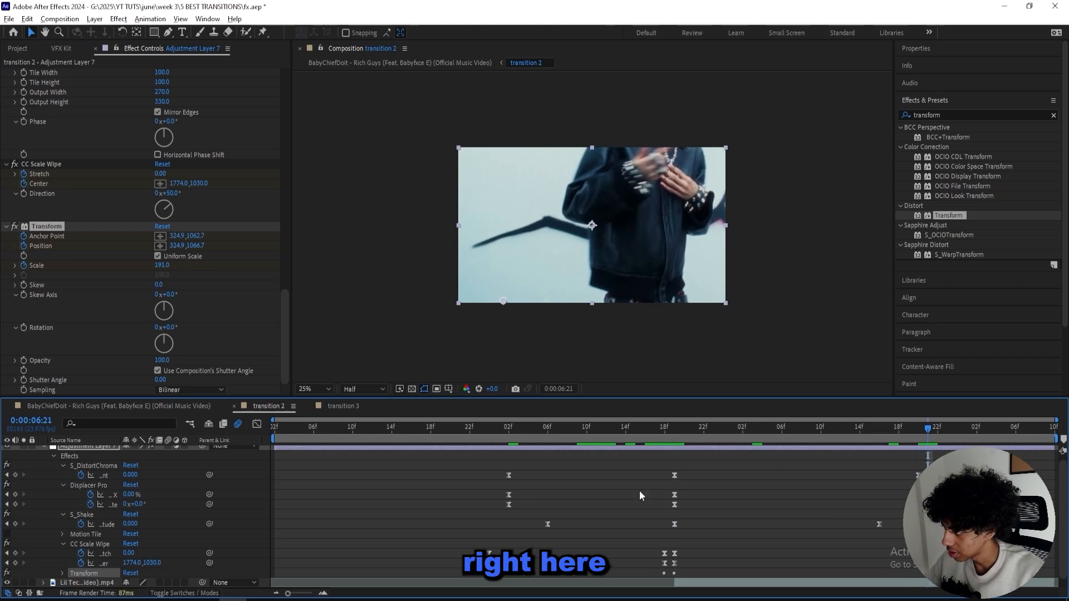
{"action": "left_click", "coordinate": [159, 267]}
{"action": "type", "text": "100"}
{"action": "key", "text": "Return"}
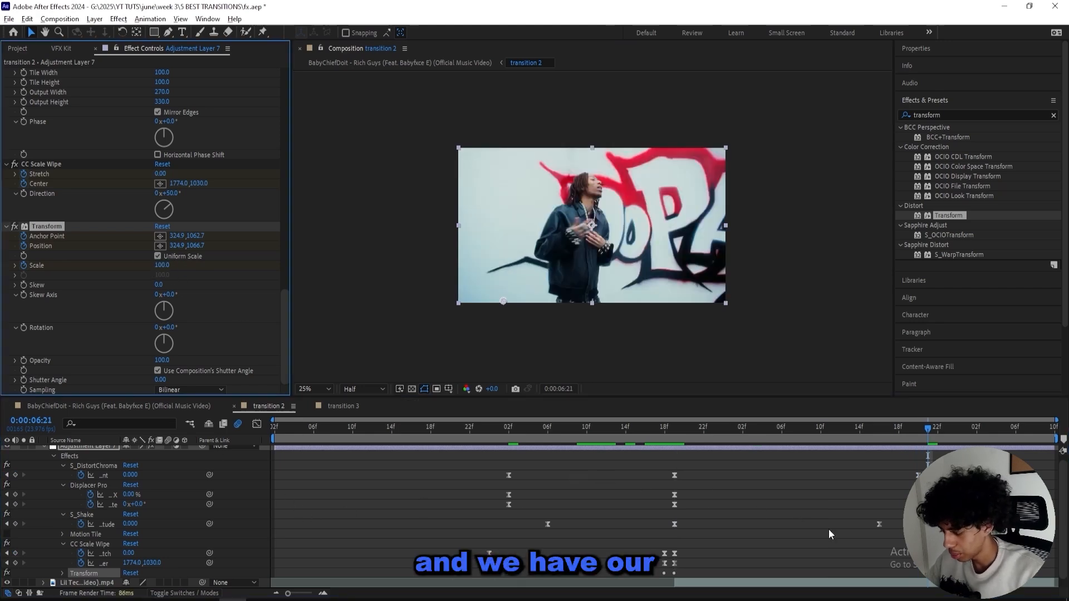
Step: Reveal the adjustment layer's keyframed properties and apply Easy Ease to the Transform Scale keyframes
{"action": "key", "text": "u"}
{"action": "key", "text": "u"}
{"action": "left_click_drag", "start_coordinate": [721, 559], "coordinate": [669, 559]}
{"action": "key", "text": "F9"}
Step: Bend the Transform Scale curve so it starts slowly at 0:00:05:02 and rises steeply into 0:00:05:18, and check the frames there
{"action": "left_click", "coordinate": [488, 564]}
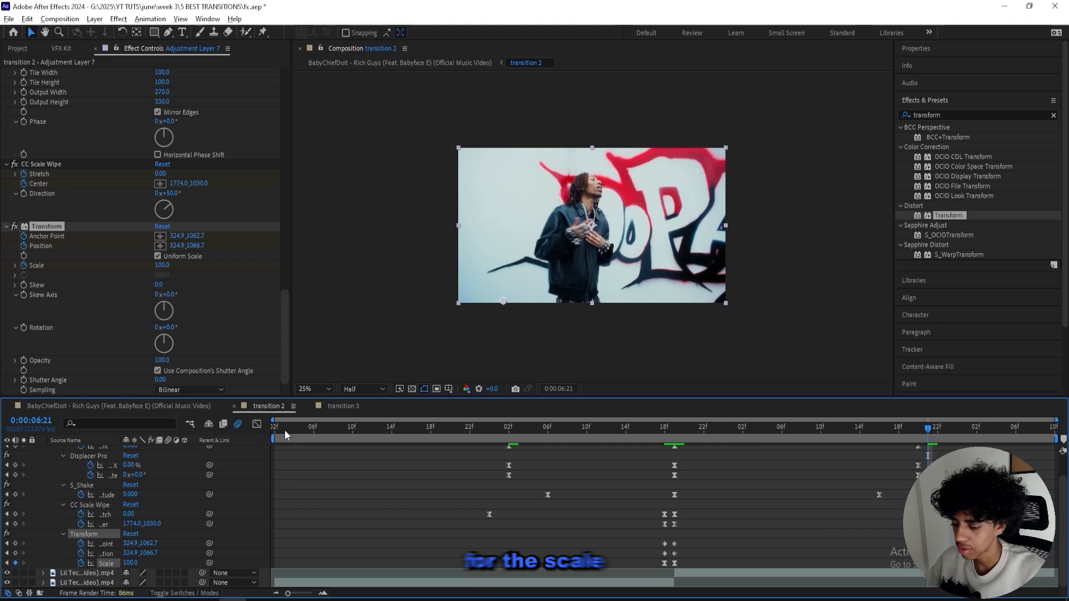
{"action": "left_click", "coordinate": [257, 425]}
{"action": "left_click_drag", "start_coordinate": [612, 523], "coordinate": [661, 548]}
{"action": "left_click", "coordinate": [596, 428]}
{"action": "left_click", "coordinate": [655, 428]}
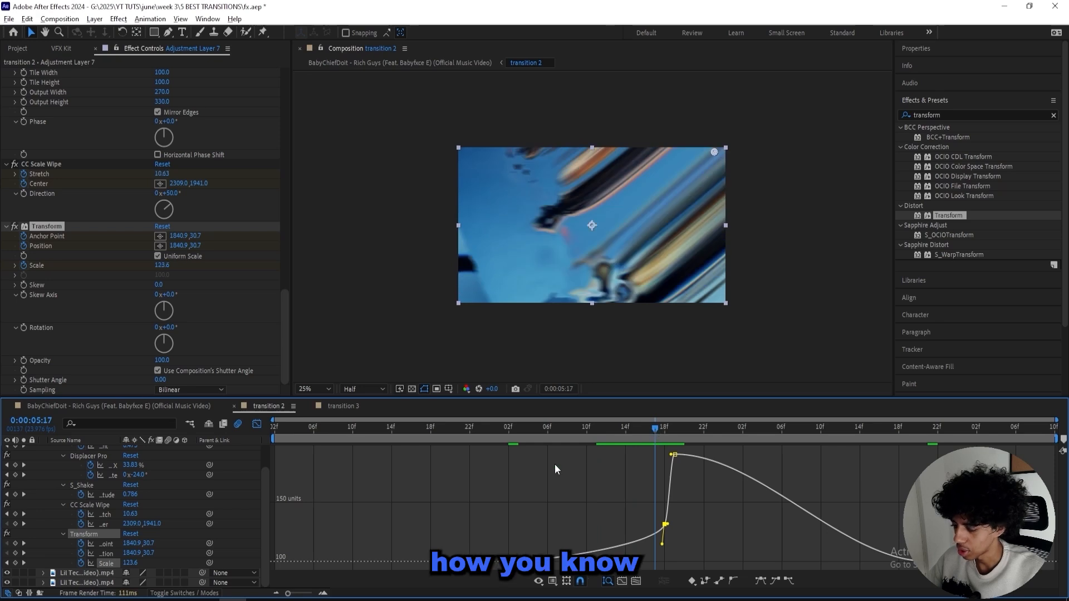
{"action": "key", "text": "Page_Down"}
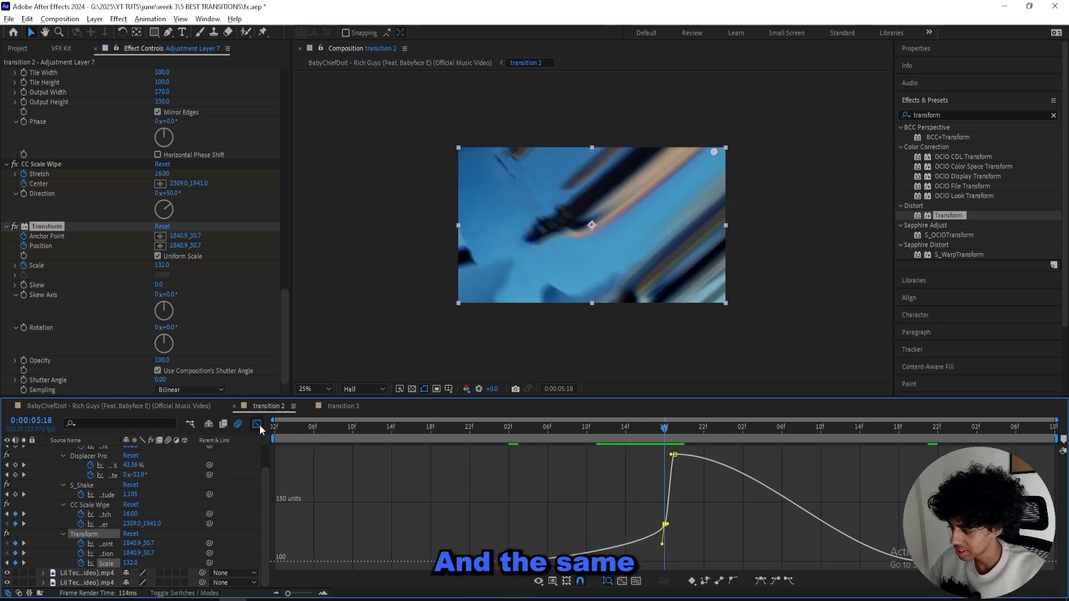
Step: Return the timeline from the Scale curve to the keyframe view, set the preview magnification to Fit up to 100%, and save the project
{"action": "left_click", "coordinate": [257, 425]}
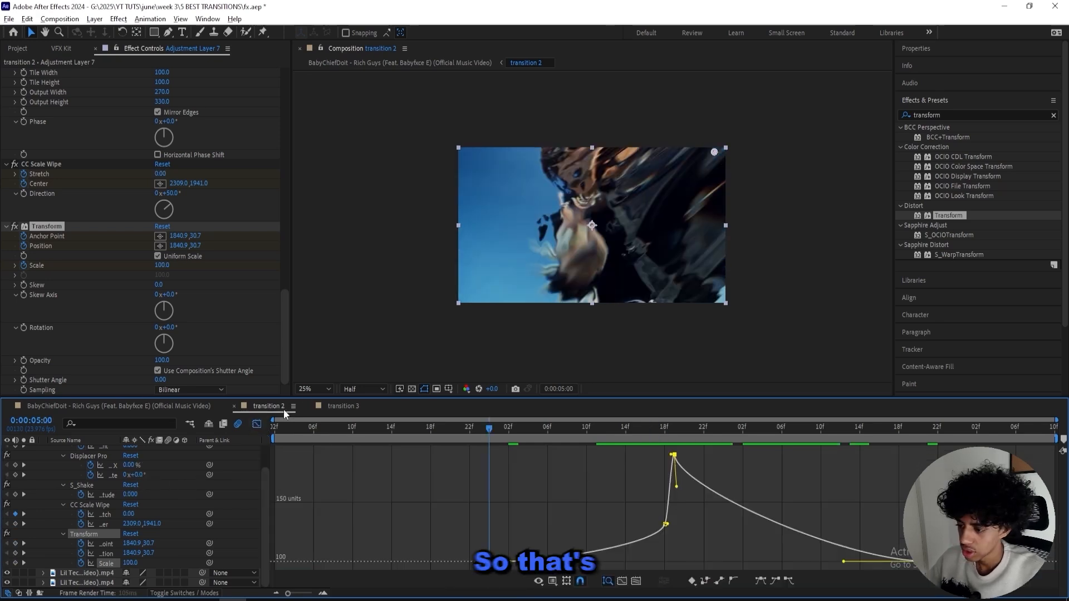
{"action": "left_click", "coordinate": [315, 389]}
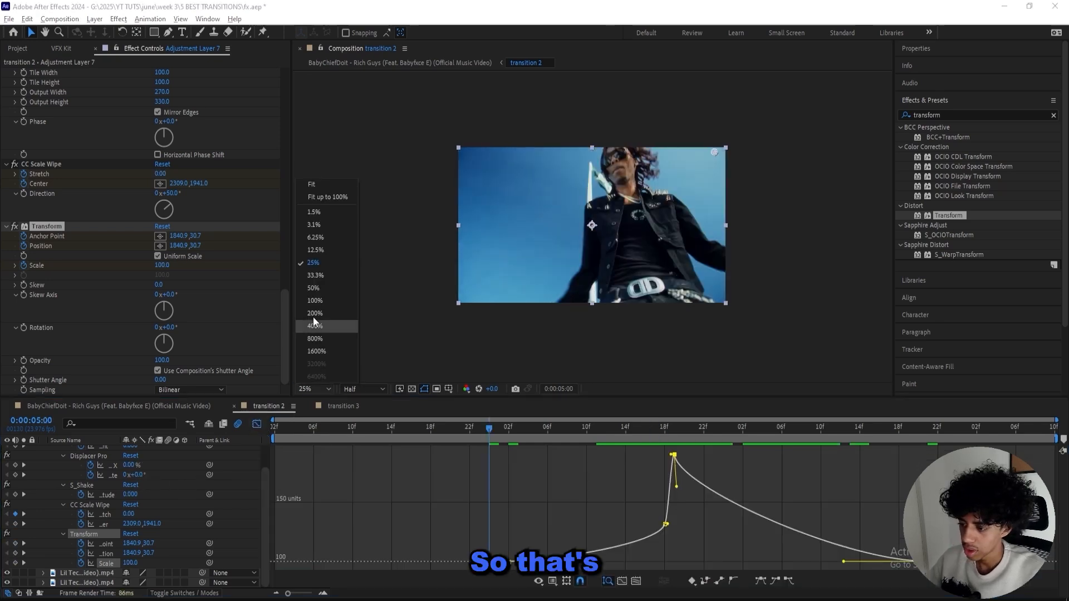
{"action": "left_click", "coordinate": [329, 196]}
{"action": "left_click", "coordinate": [256, 424]}
{"action": "left_click", "coordinate": [405, 495]}
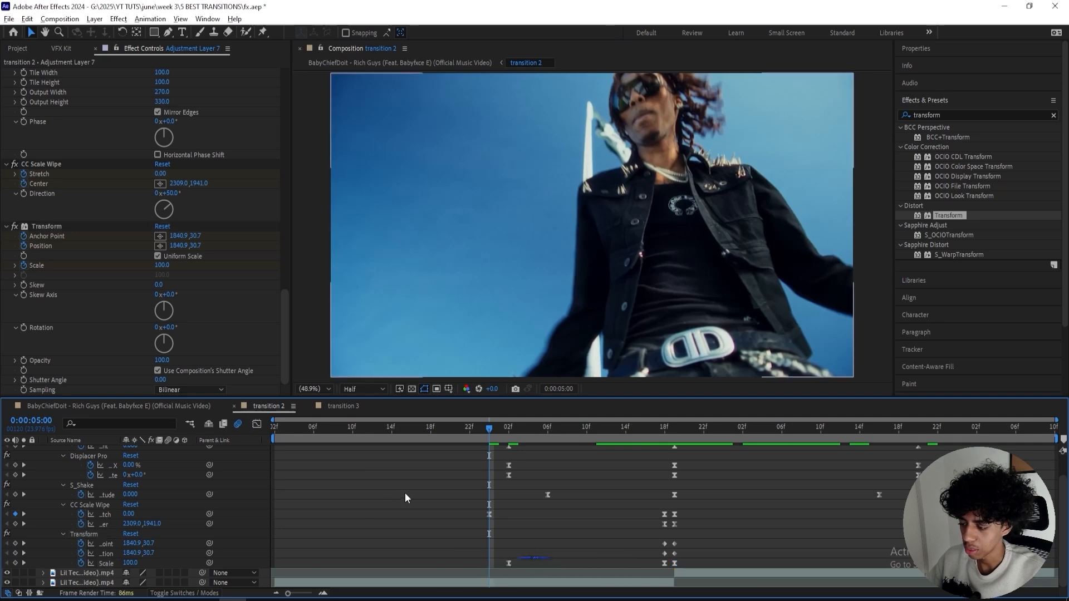
{"action": "key", "text": "ctrl+s"}
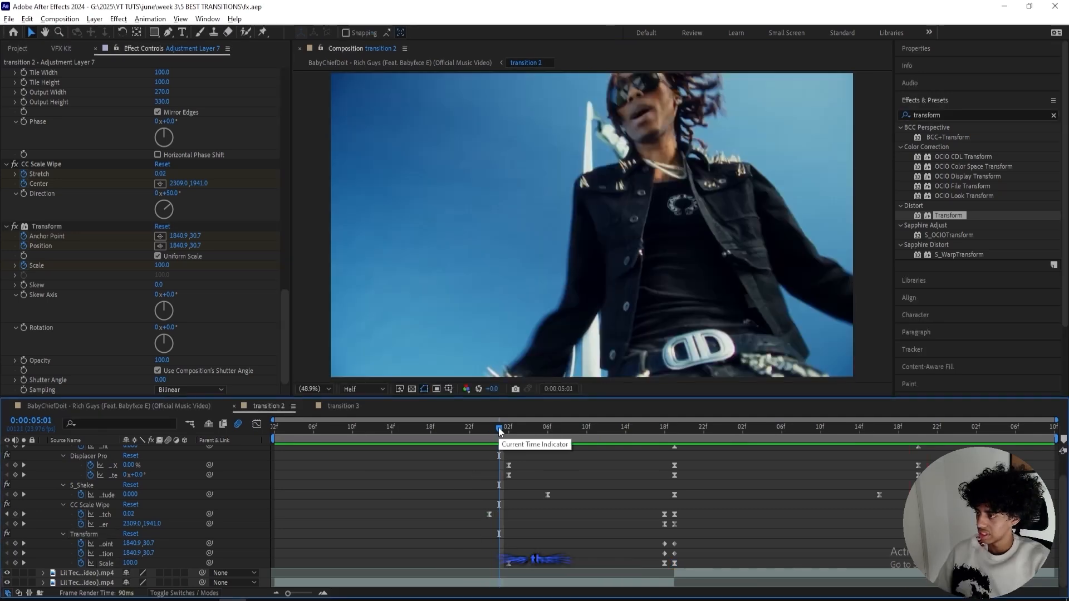
Step: Play back transition 2 and check the frames and the Transform Scale keyframe around 0:00:05:19
{"action": "key", "text": "space"}
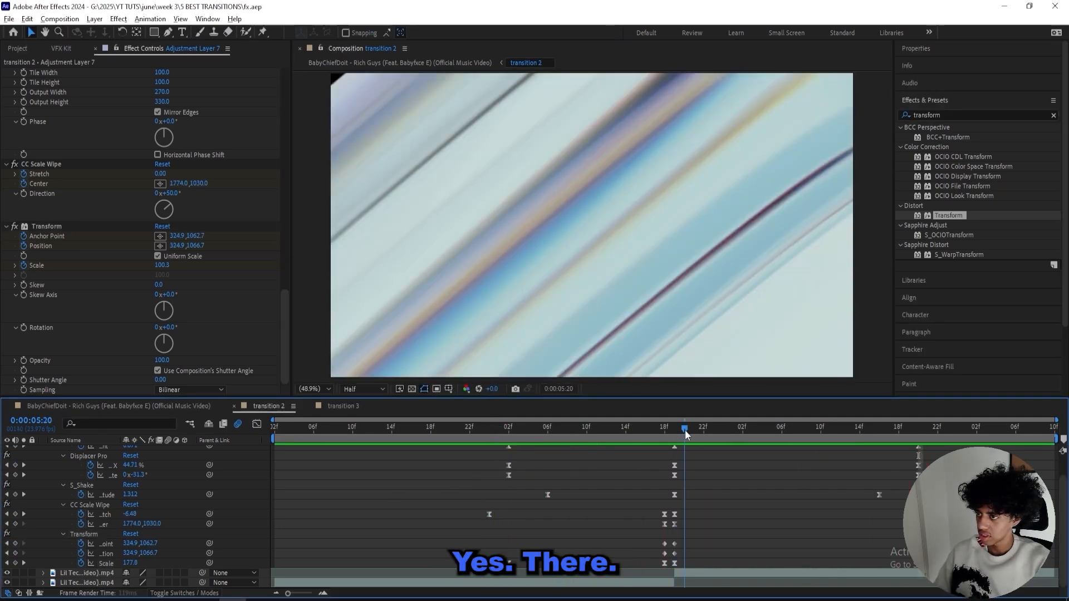
{"action": "key", "text": "space"}
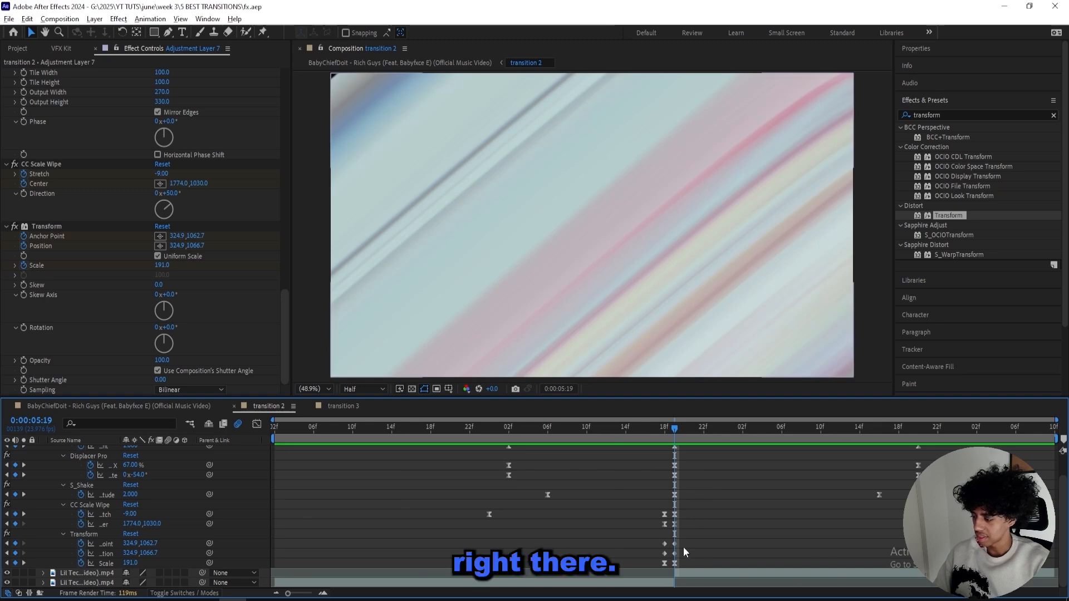
{"action": "left_click", "coordinate": [675, 563]}
{"action": "left_click", "coordinate": [256, 424]}
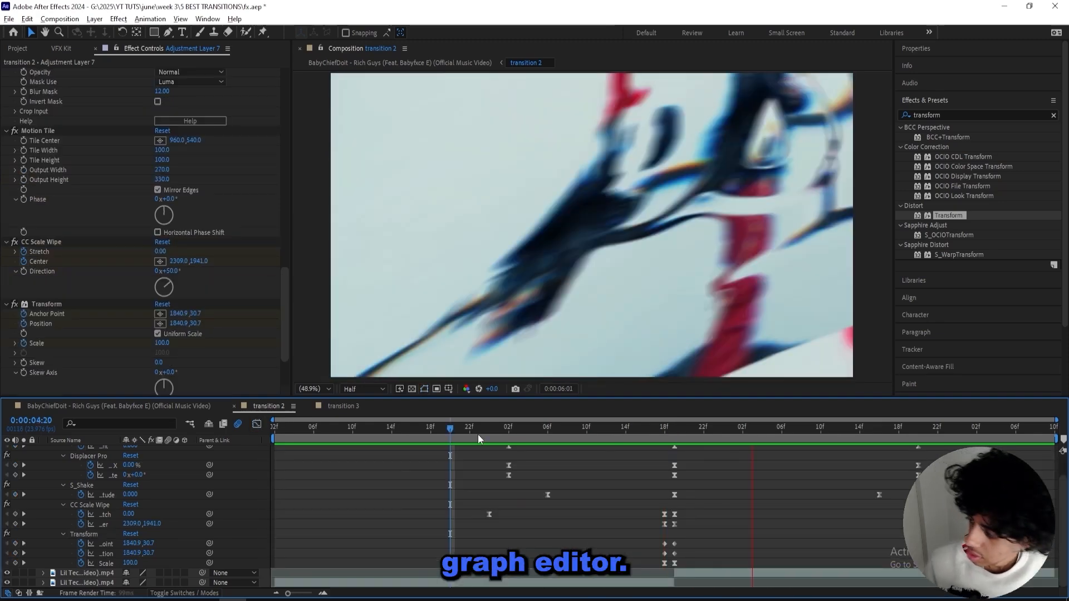
{"action": "key", "text": "space"}
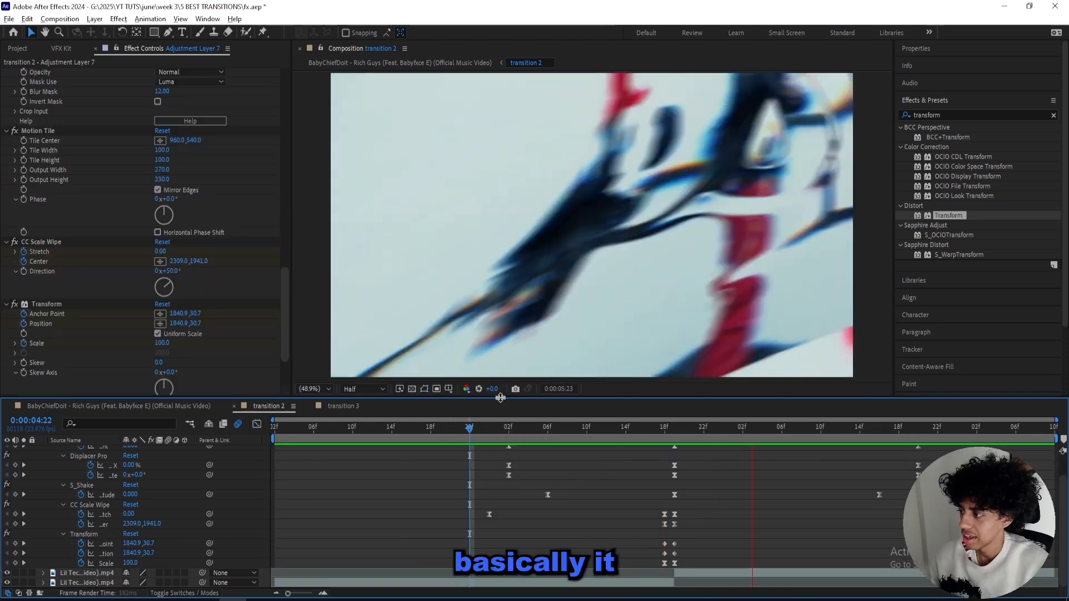
{"action": "left_click", "coordinate": [499, 427]}
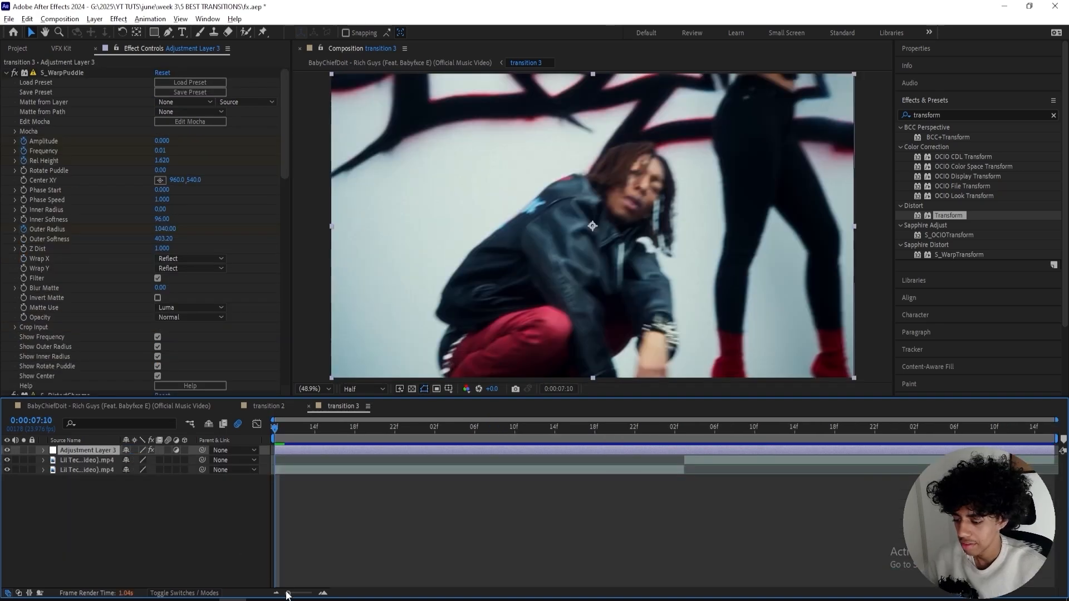
Step: Preview the finished transition 3 composition and bring up the VFX Kit categories
{"action": "key", "text": "space"}
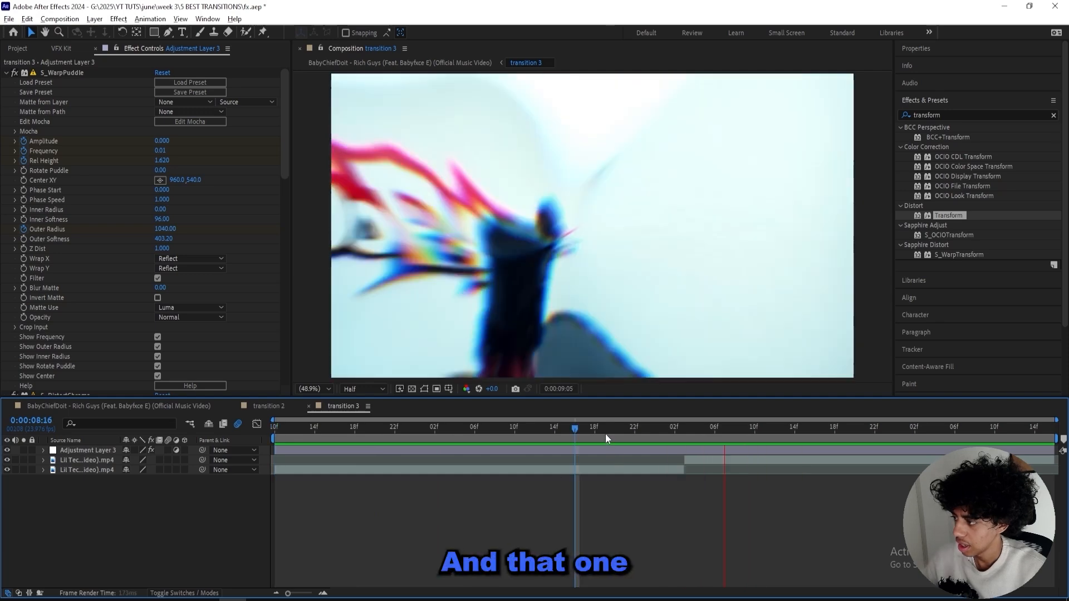
{"action": "left_click", "coordinate": [67, 50]}
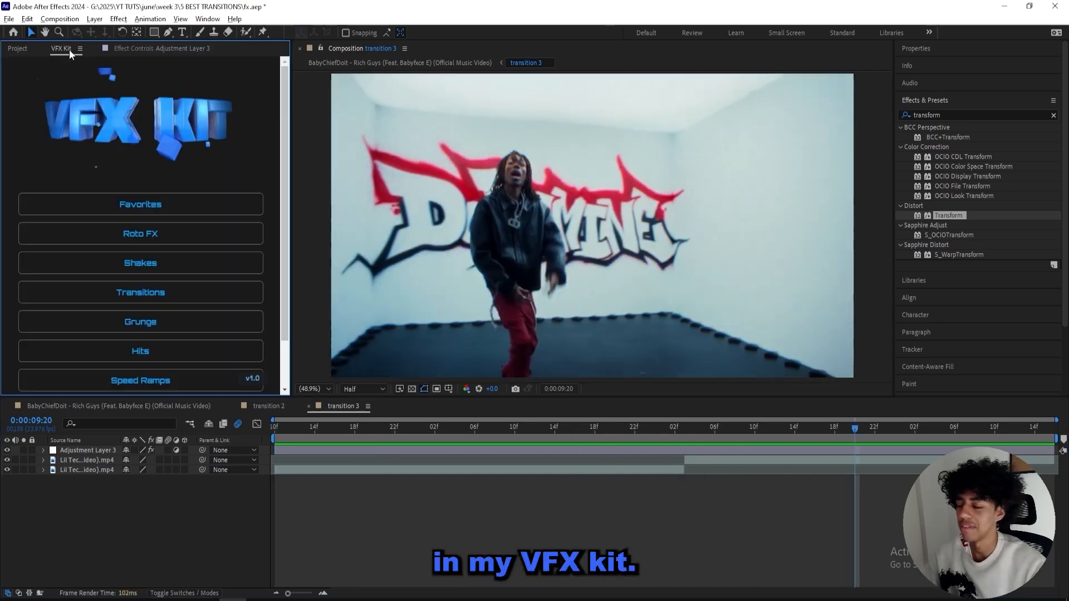
{"action": "left_click", "coordinate": [388, 440]}
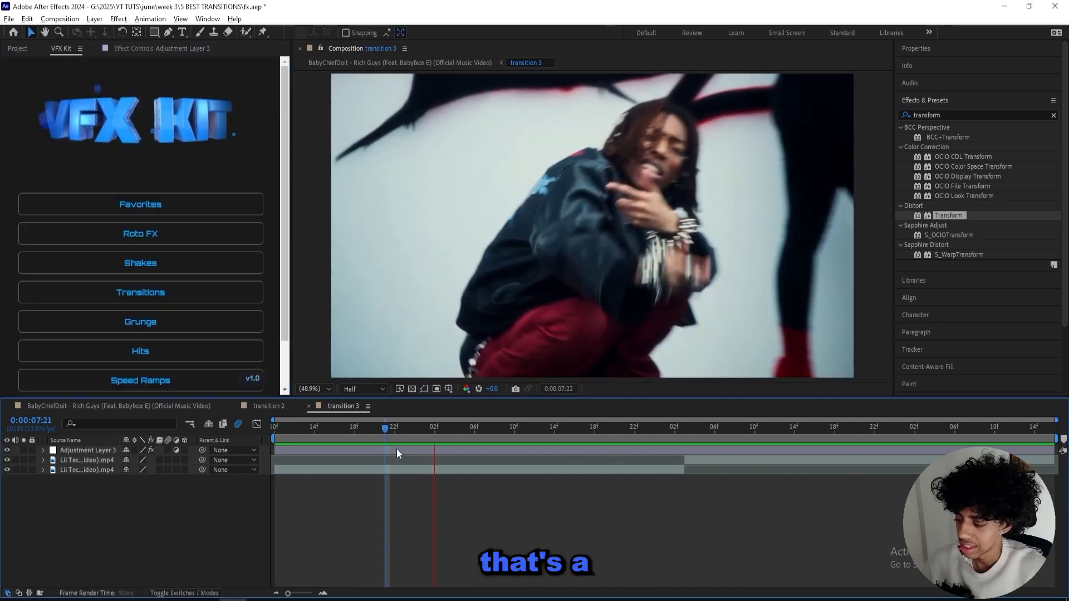
Step: Replace the existing adjustment layer in transition 3 with a new, empty one
{"action": "left_click", "coordinate": [380, 449]}
{"action": "key", "text": "Delete"}
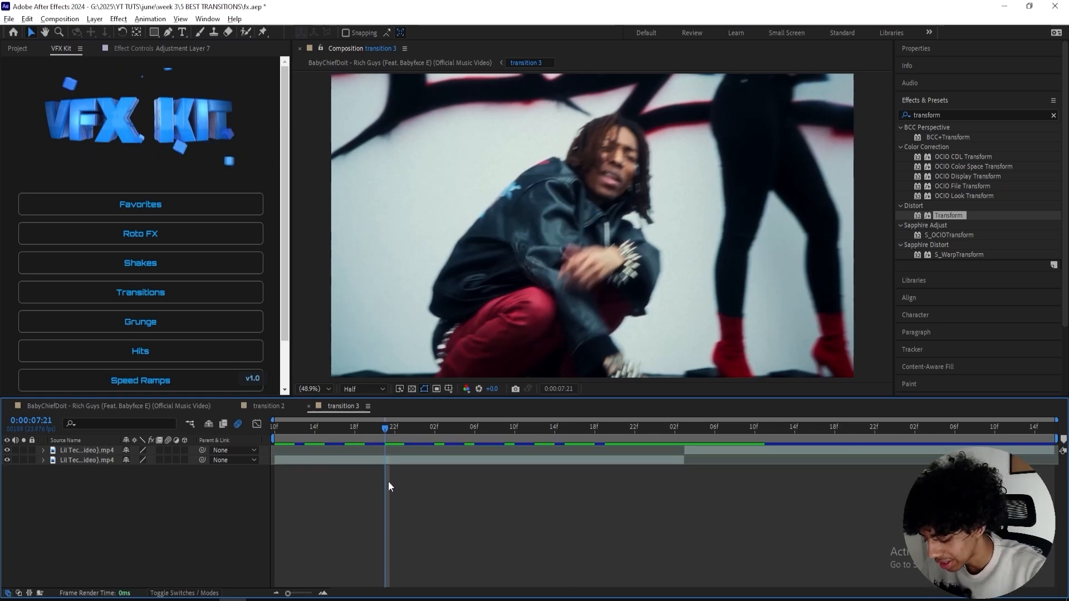
{"action": "key", "text": "ctrl+alt+y"}
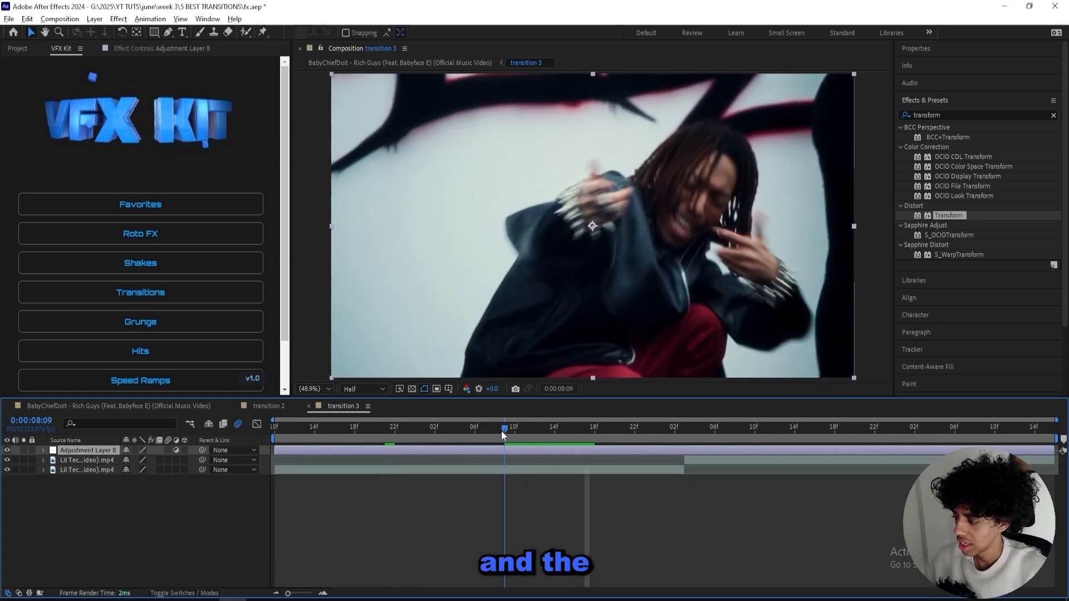
Step: Apply S_WarpPuddle to the new adjustment layer with the current time at 0:00:08:15
{"action": "mouse_move", "coordinate": [572, 423]}
{"action": "left_mouse_down"}
{"action": "mouse_move", "coordinate": [501, 429]}
{"action": "mouse_move", "coordinate": [566, 437]}
{"action": "left_mouse_up"}
{"action": "key", "text": "ctrl+space"}
{"action": "type", "text": "war"}
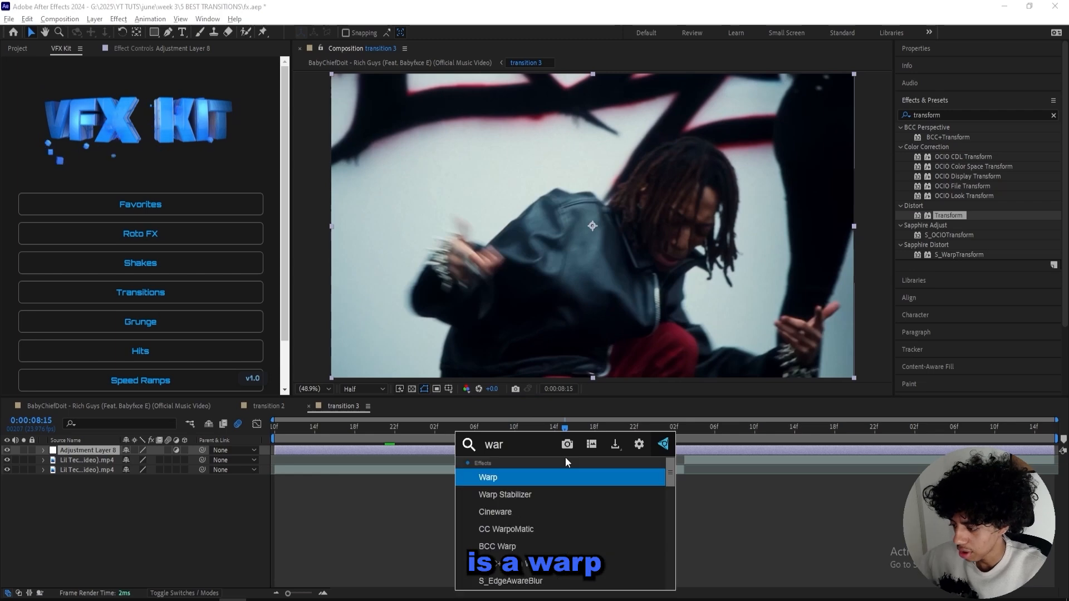
{"action": "type", "text": "ppuddle"}
{"action": "key", "text": "Return"}
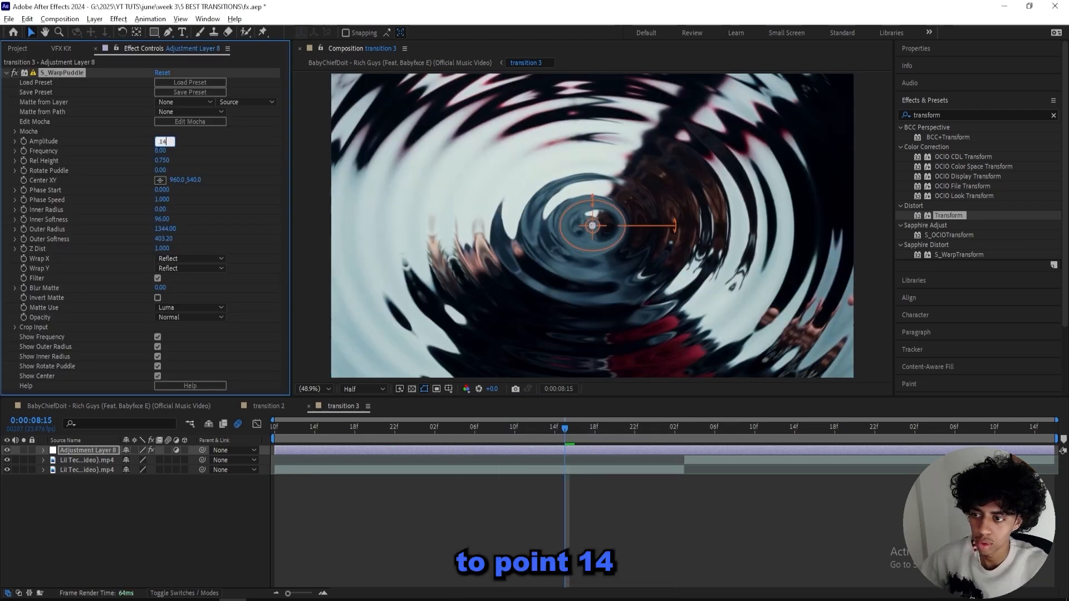
Step: Set S_WarpPuddle's Amplitude to 0.14, Frequency to 2.5, Rel Height to 1.59 and Outer Radius to 1040
{"action": "type", "text": ".14"}
{"action": "key", "text": "Return"}
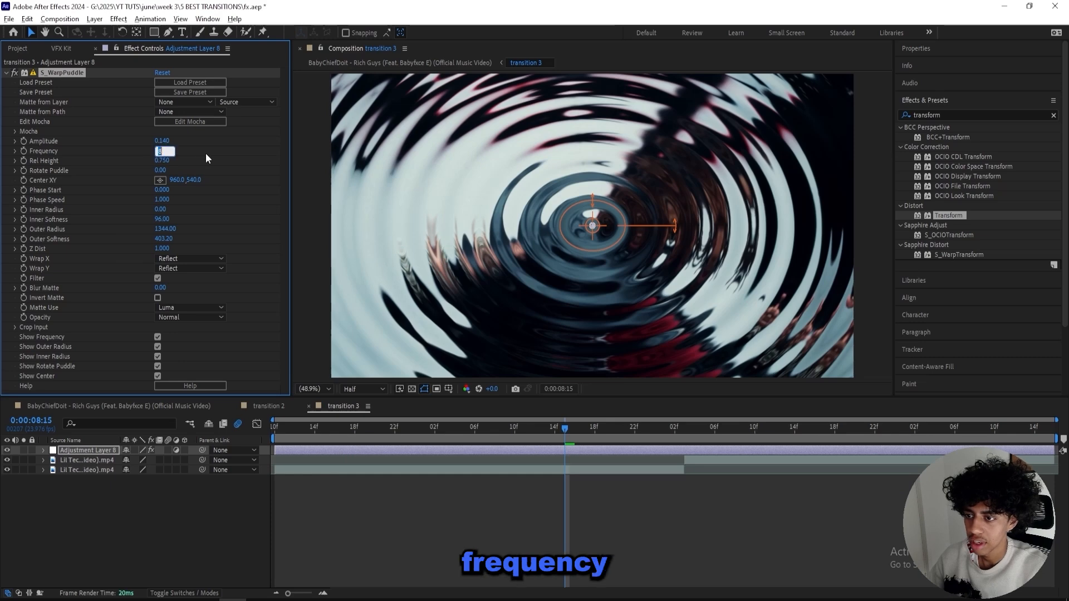
{"action": "type", "text": "2.5"}
{"action": "key", "text": "Return"}
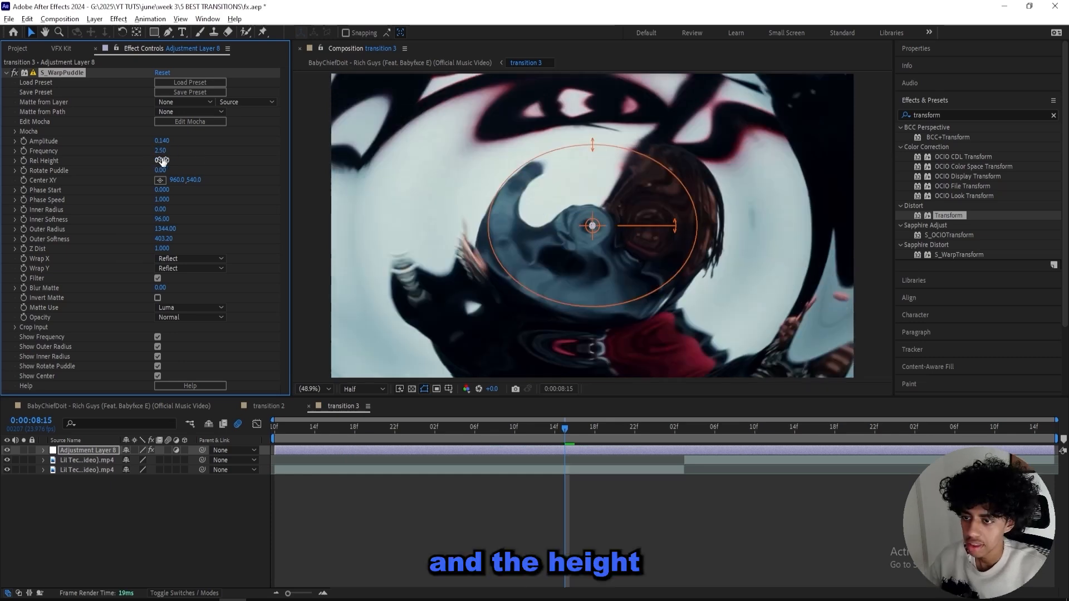
{"action": "left_click_drag", "start_coordinate": [161, 160], "coordinate": [207, 157]}
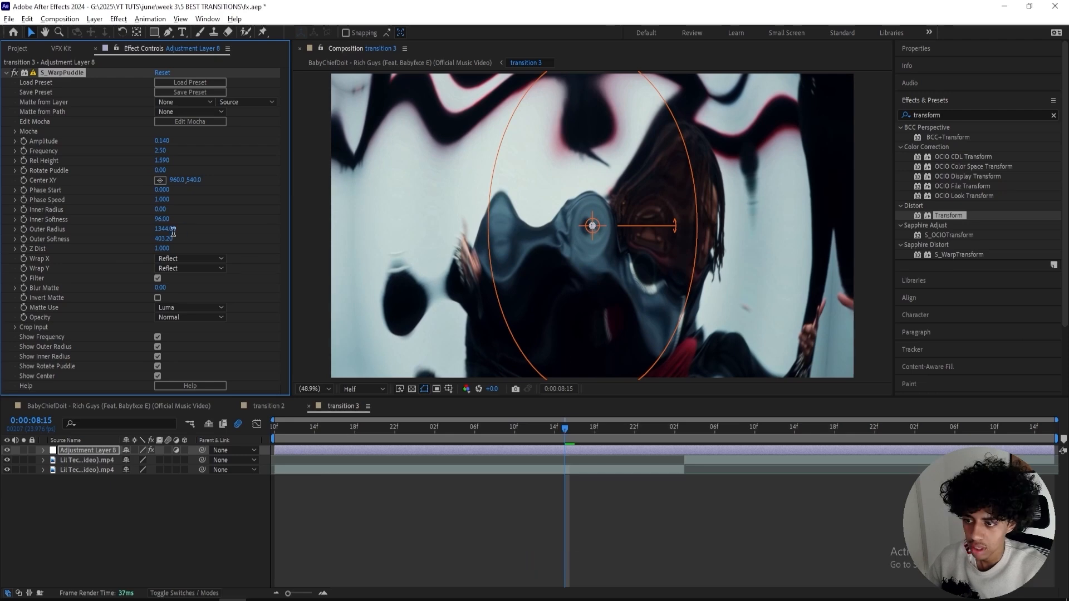
{"action": "type", "text": "1040"}
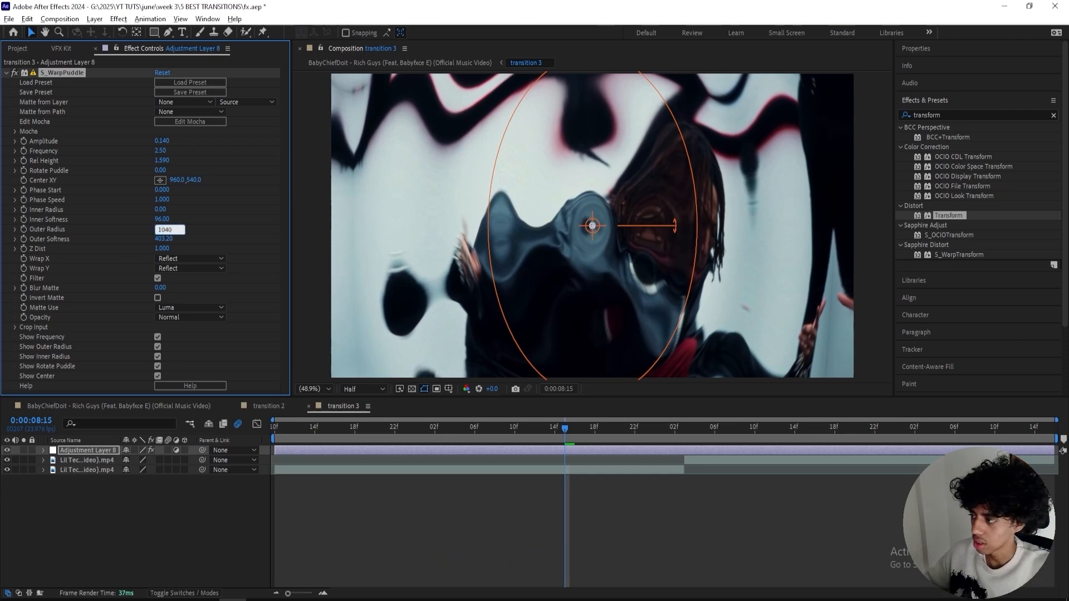
{"action": "left_click", "coordinate": [221, 232]}
Step: Keyframe S_WarpPuddle's Amplitude 0.14 and Frequency 2.5 at 0:00:09:02, with Amplitude 0 and Frequency 0.1 at 0:00:08:15
{"action": "left_click_drag", "start_coordinate": [565, 427], "coordinate": [676, 435]}
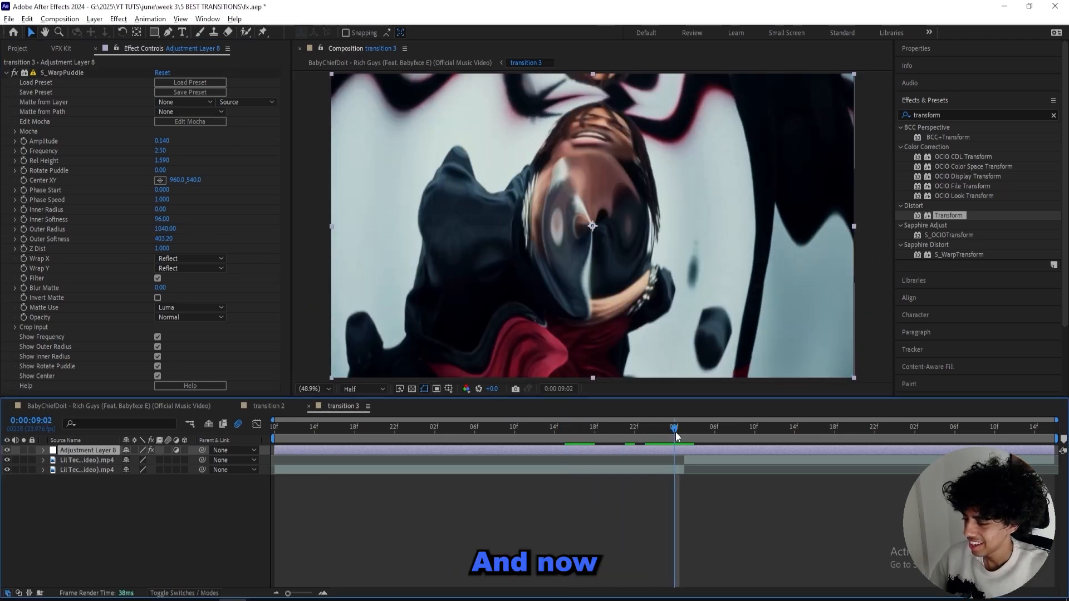
{"action": "left_click", "coordinate": [24, 141]}
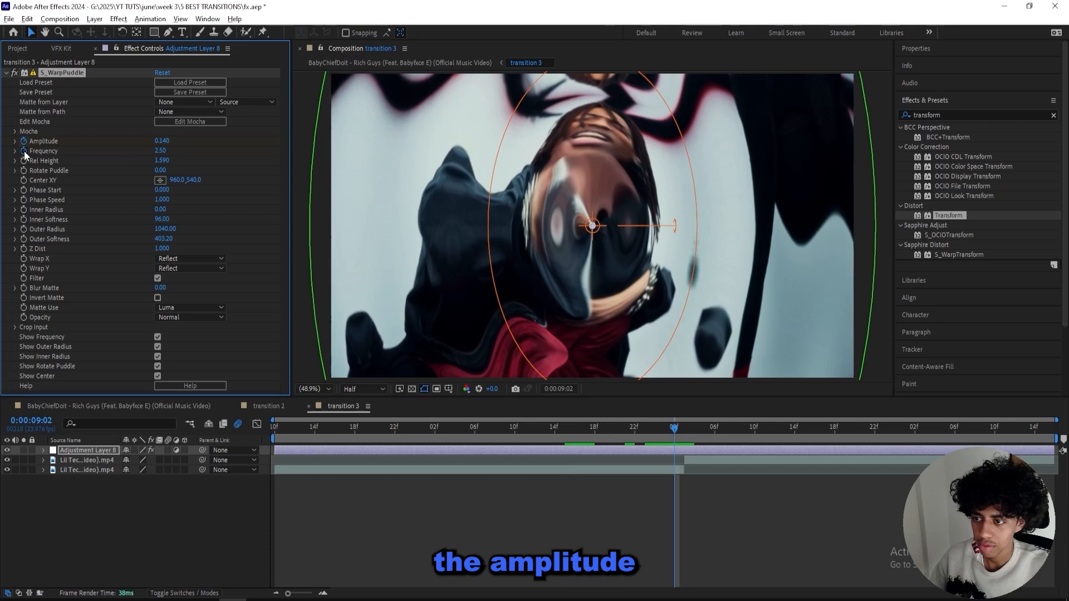
{"action": "left_click_drag", "start_coordinate": [665, 434], "coordinate": [569, 430]}
{"action": "key", "text": "u"}
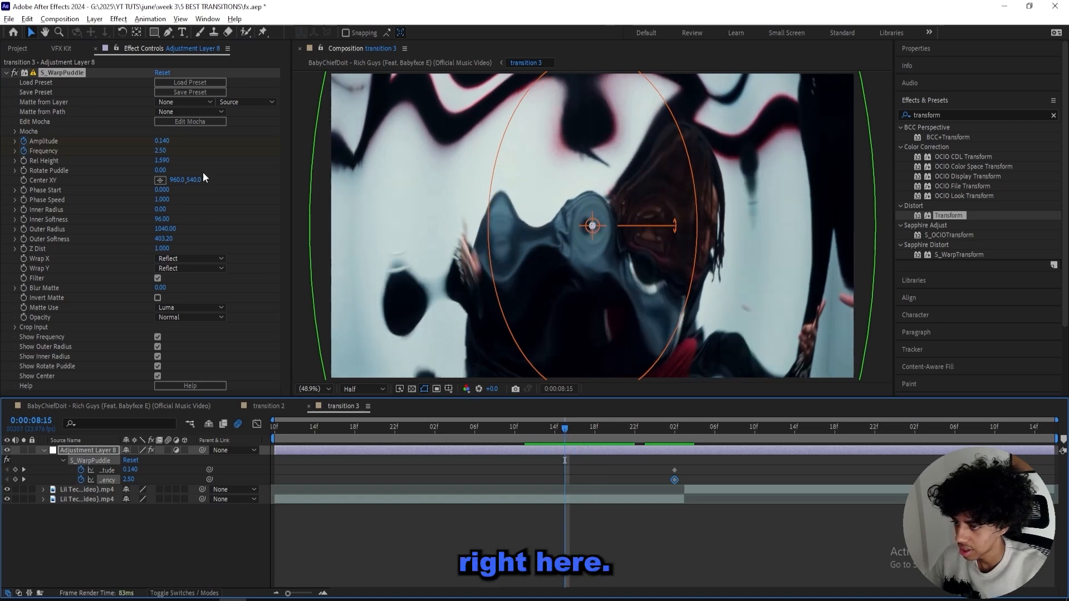
{"action": "left_click", "coordinate": [164, 141]}
{"action": "type", "text": "0"}
{"action": "left_click", "coordinate": [168, 150]}
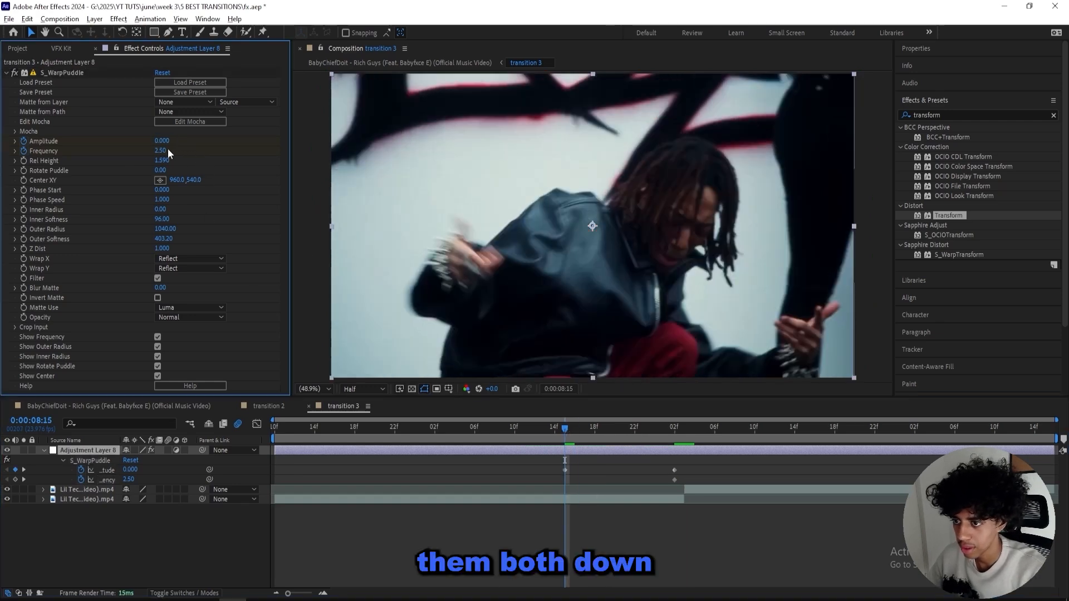
Step: At 0:00:10:03, reset S_WarpPuddle and key its Amplitude to 0 and Frequency to 0.1
{"action": "left_click_drag", "start_coordinate": [640, 427], "coordinate": [923, 422]}
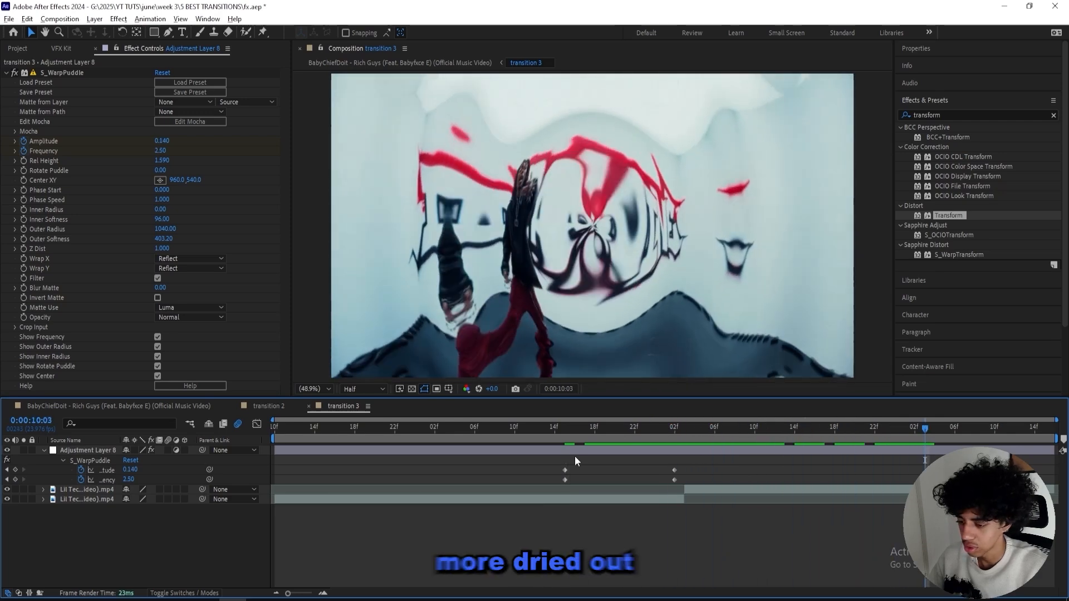
{"action": "left_click", "coordinate": [129, 462]}
{"action": "left_click", "coordinate": [130, 469]}
{"action": "left_click", "coordinate": [141, 466]}
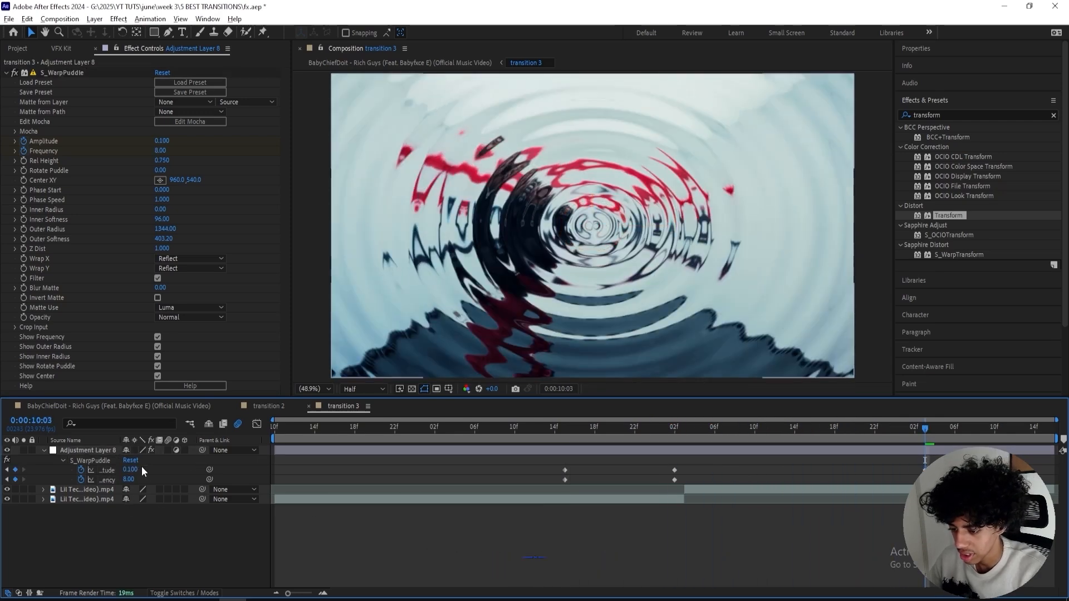
{"action": "left_click", "coordinate": [177, 473]}
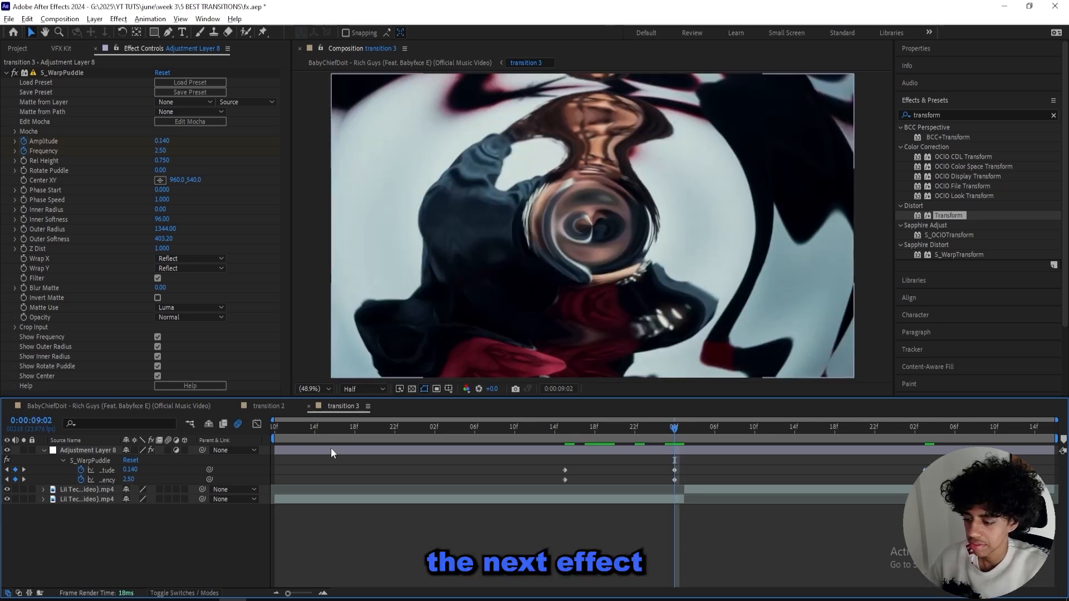
Step: Apply S_DistortChroma to the adjustment layer at 0:00:09:02 and set its Blur Lens to 400
{"action": "left_click", "coordinate": [331, 449]}
{"action": "key", "text": "ctrl+space"}
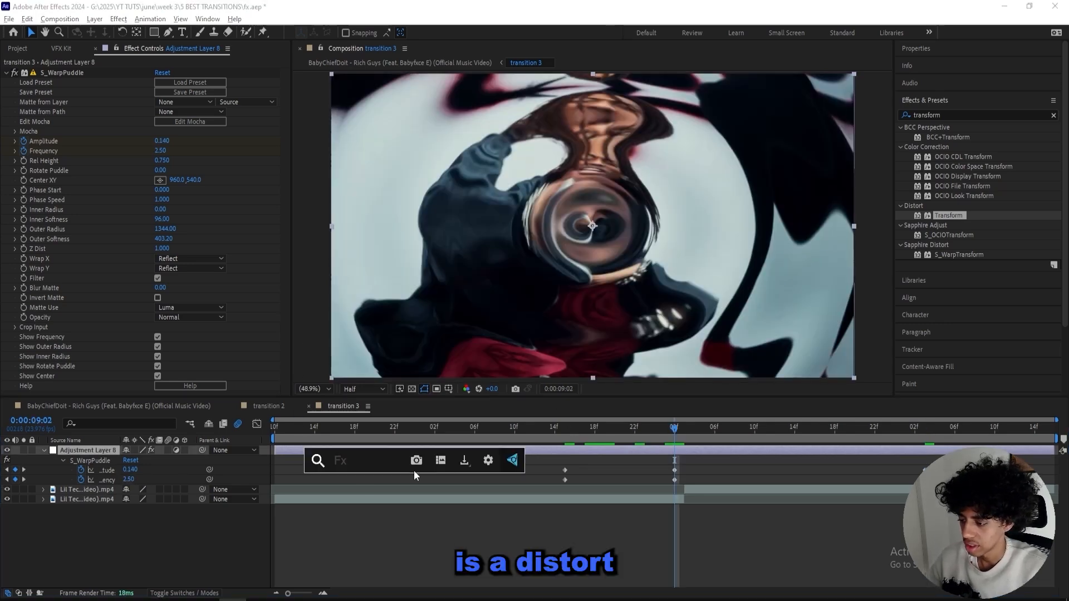
{"action": "type", "text": "disotr"}
{"action": "key", "text": "BackSpace"}
{"action": "key", "text": "BackSpace"}
{"action": "key", "text": "BackSpace"}
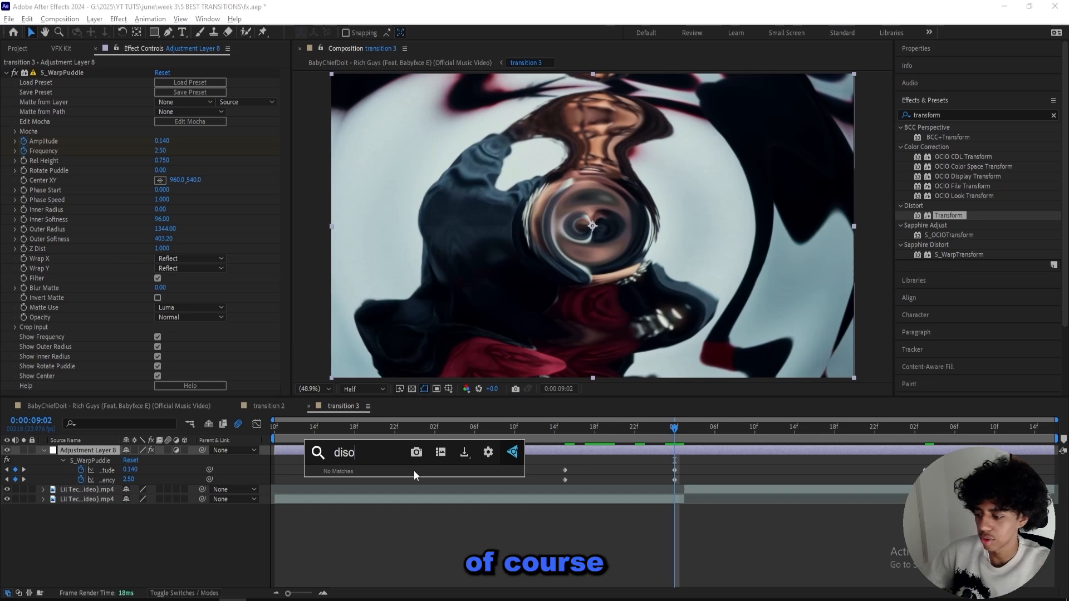
{"action": "type", "text": "tortch"}
{"action": "key", "text": "Return"}
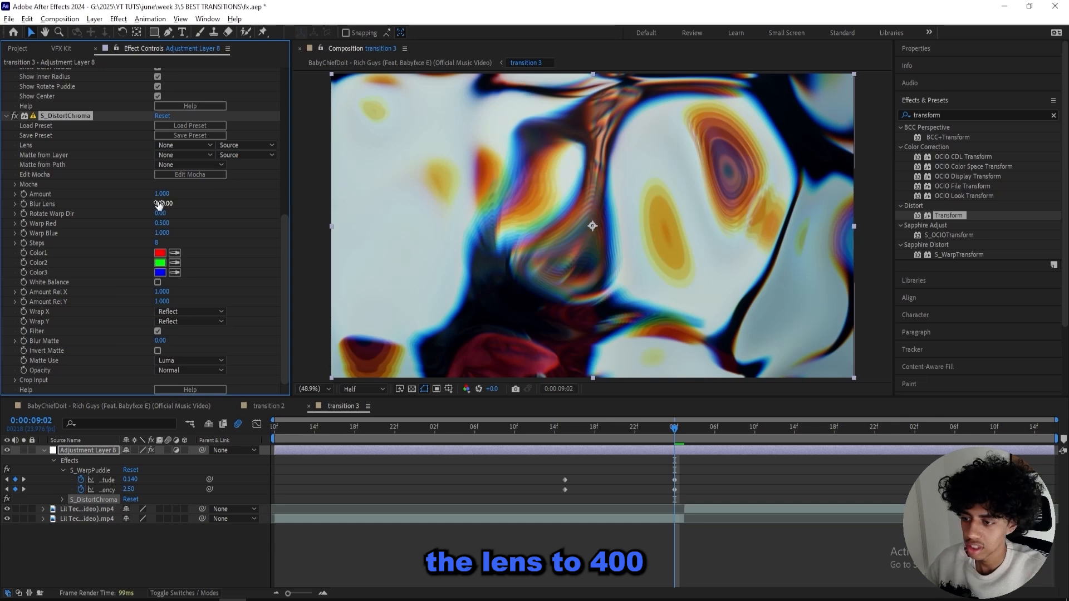
Step: Keyframe S_DistortChroma's Amount to 0.75 at 0:00:09:02, and to 0 at 0:00:08:15 and 0:00:10:03
{"action": "key", "text": "BackSpace"}
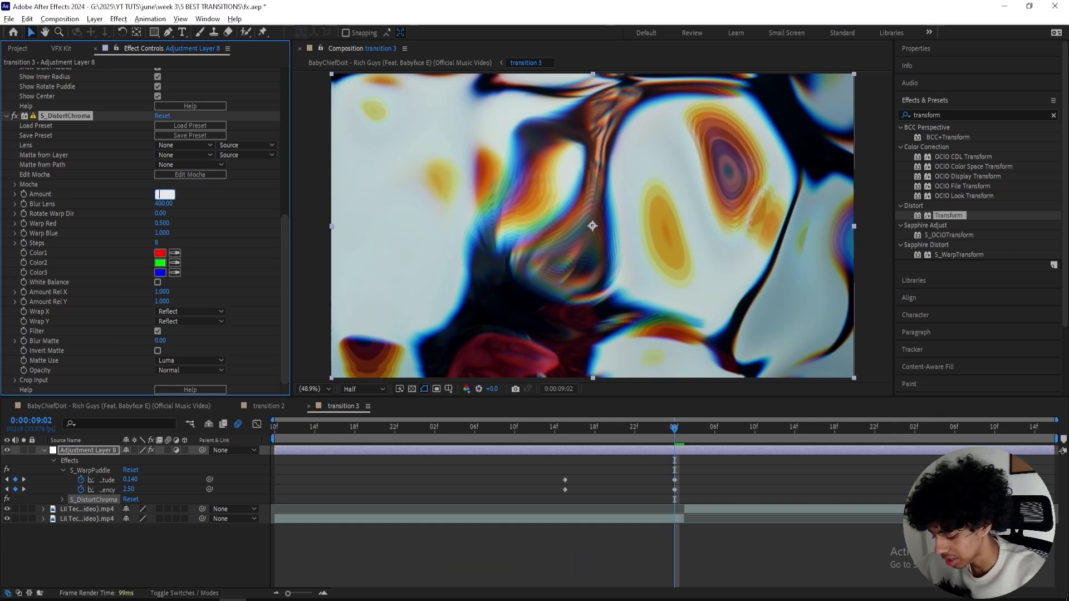
{"action": "key", "text": "Return"}
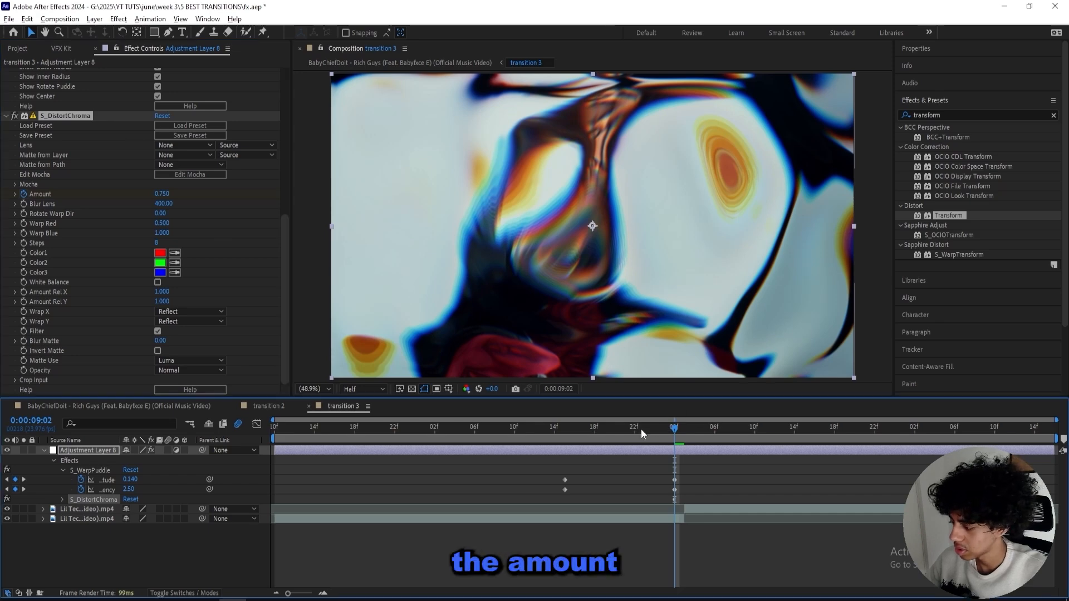
{"action": "left_click", "coordinate": [565, 428]}
{"action": "left_click", "coordinate": [161, 194]}
{"action": "type", "text": "0"}
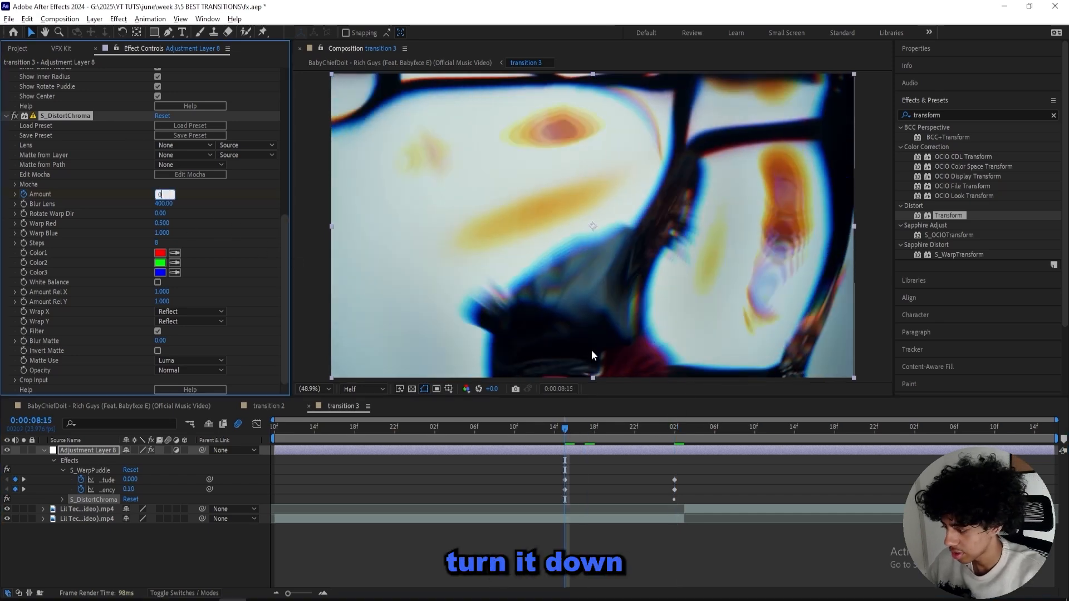
{"action": "key", "text": "Return"}
{"action": "left_click_drag", "start_coordinate": [887, 436], "coordinate": [924, 433]}
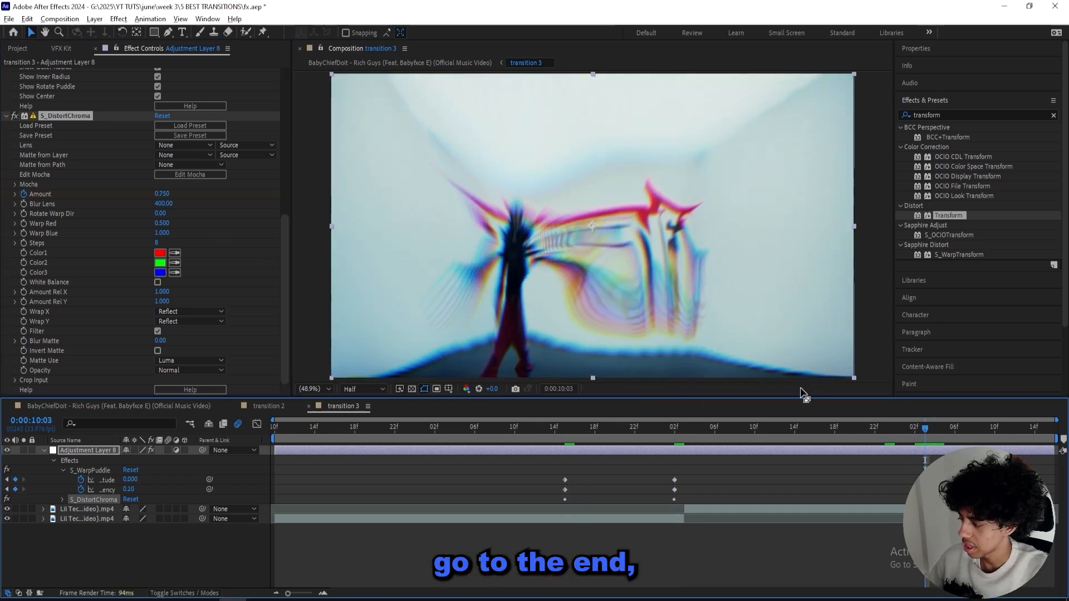
{"action": "left_click", "coordinate": [163, 194]}
{"action": "key", "text": "Return"}
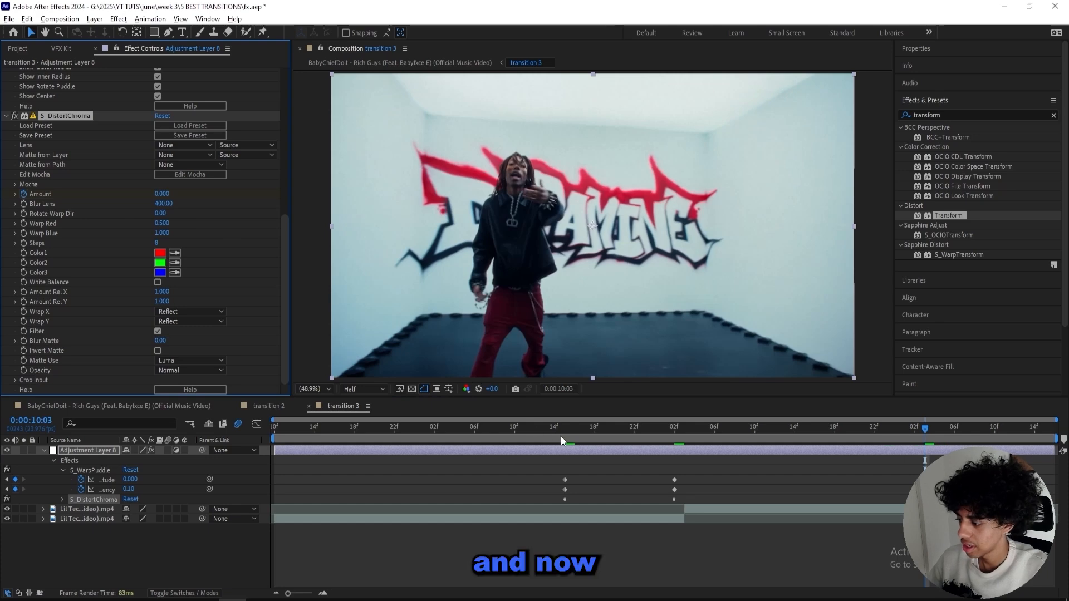
Step: Apply Optics Compensation at 0:00:09:02 with Reverse Lens Distortion enabled and Field Of View keyed at 125.3
{"action": "key", "text": "alt+Tab"}
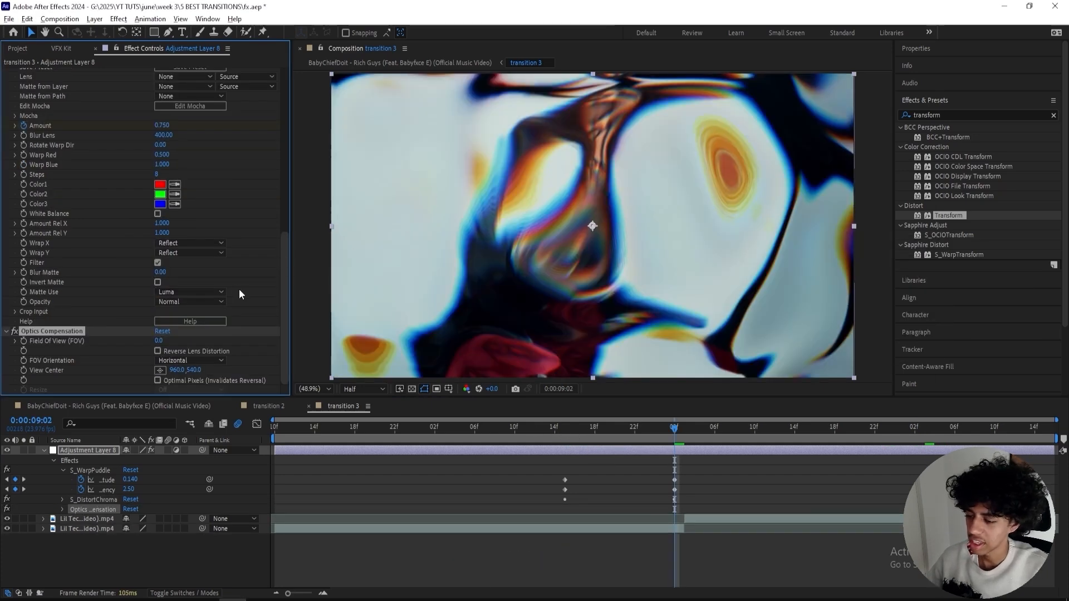
{"action": "left_click", "coordinate": [158, 351]}
{"action": "left_click_drag", "start_coordinate": [159, 340], "coordinate": [793, 280]}
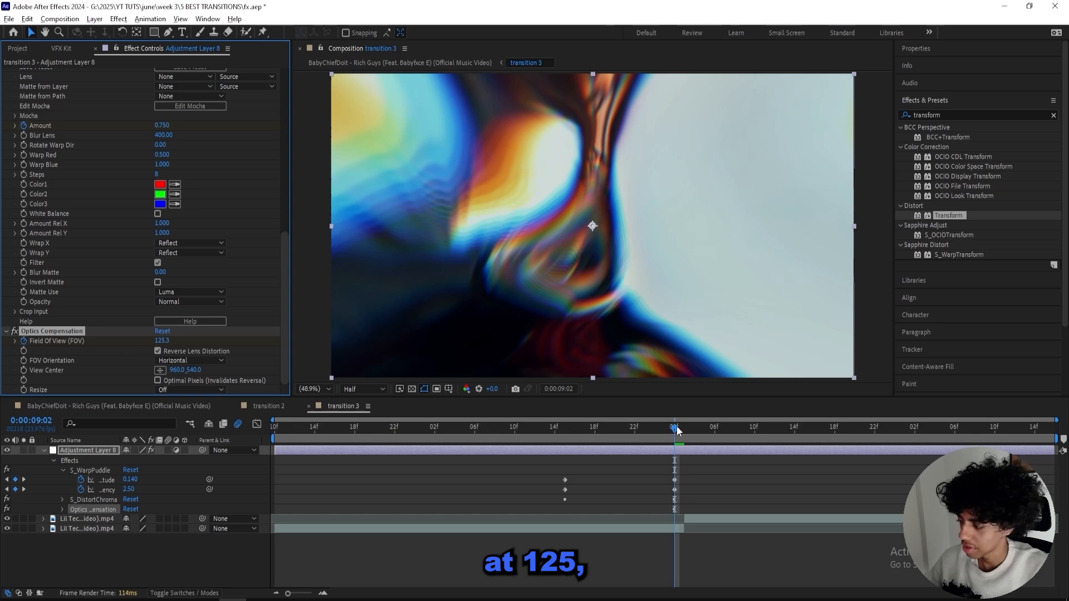
Step: Key Optics Compensation's Field Of View to 0 at 0:00:08:15 and 0:00:10:03
{"action": "left_click_drag", "start_coordinate": [678, 430], "coordinate": [551, 439]}
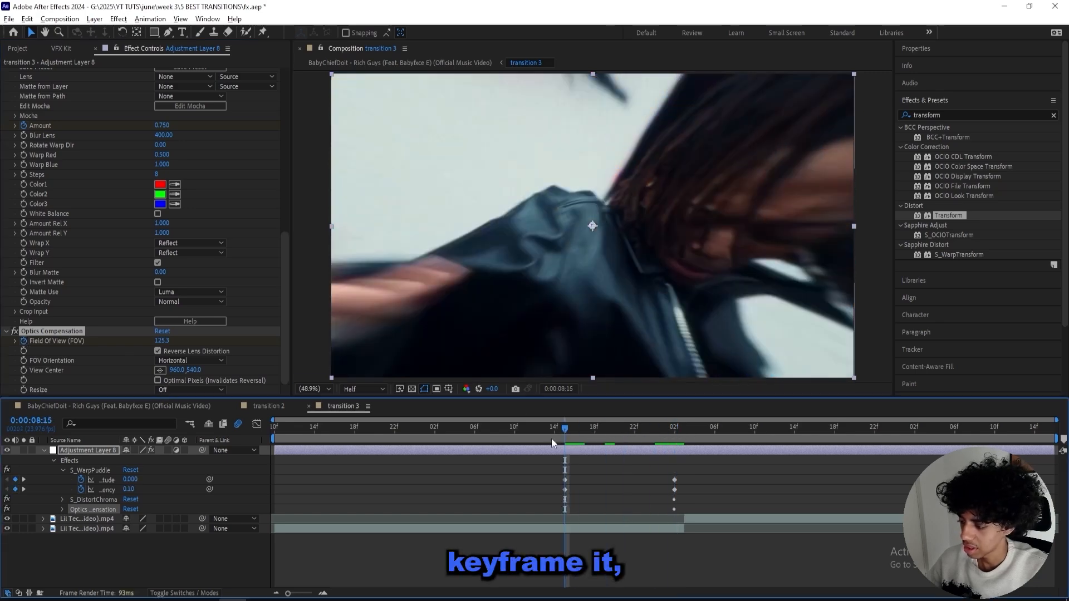
{"action": "left_click", "coordinate": [161, 341]}
{"action": "left_click", "coordinate": [924, 430]}
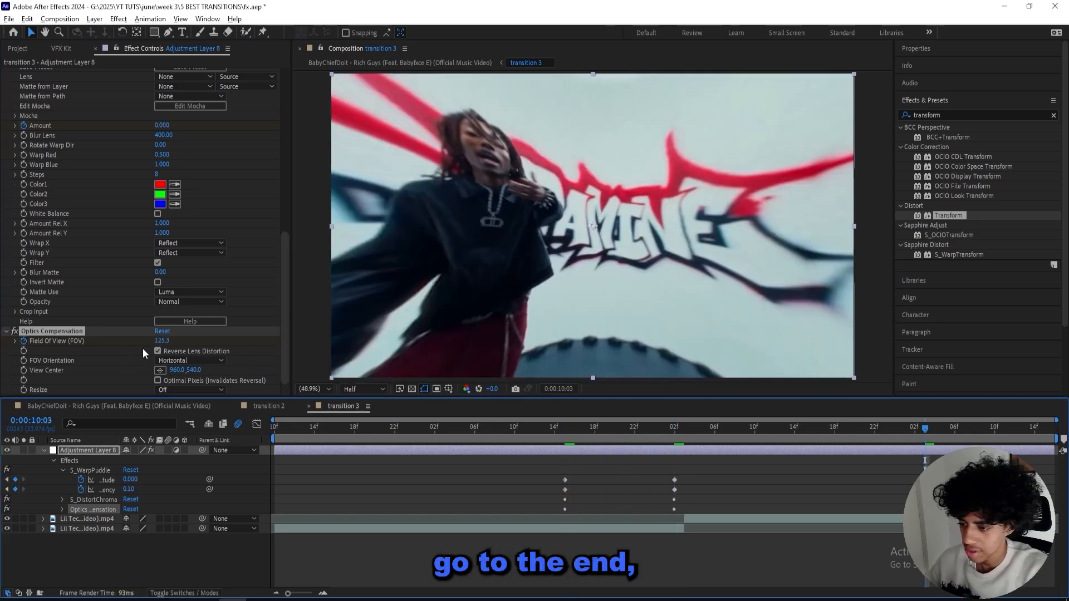
{"action": "left_click", "coordinate": [160, 342]}
{"action": "left_click", "coordinate": [157, 351]}
Step: Apply Radial Blur to the adjustment layer at 0:00:09:02 with Type Zoom and Amount keyed at 40
{"action": "left_click", "coordinate": [674, 432]}
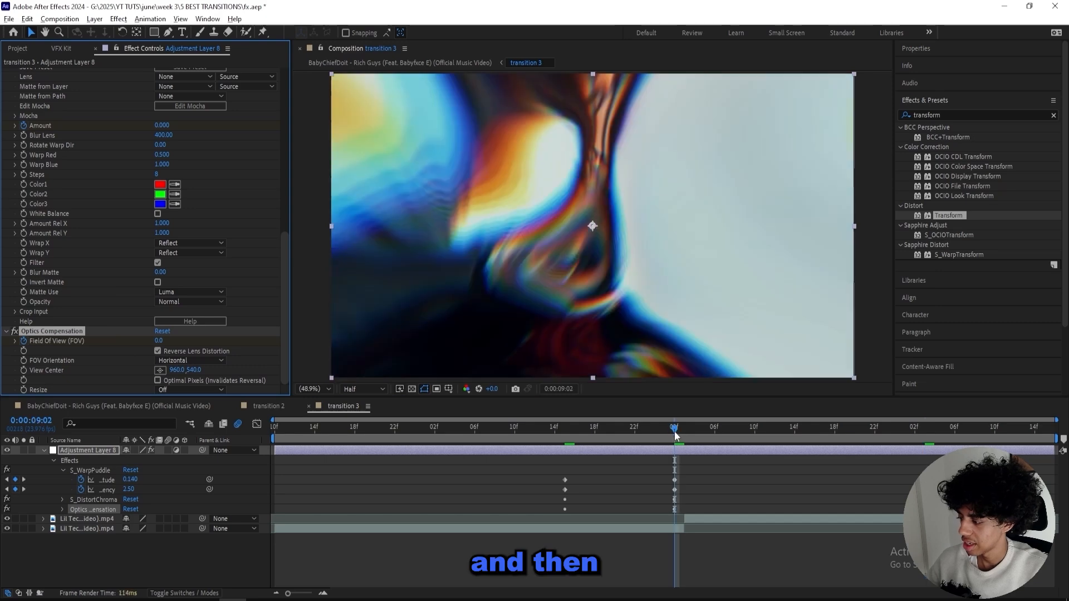
{"action": "key", "text": "ctrl+space"}
{"action": "type", "text": "radial bl"}
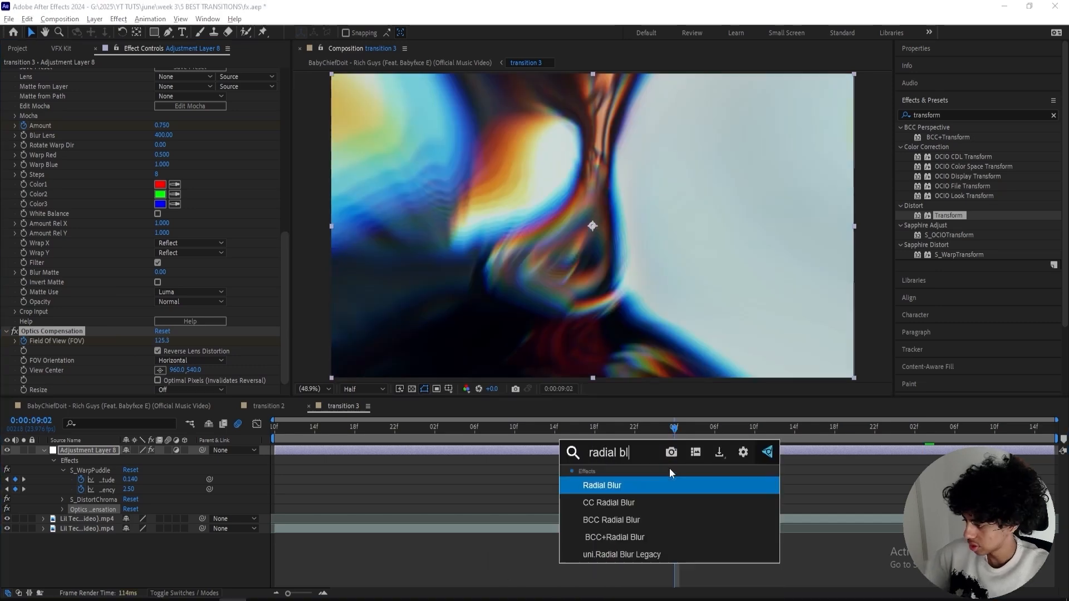
{"action": "key", "text": "Return"}
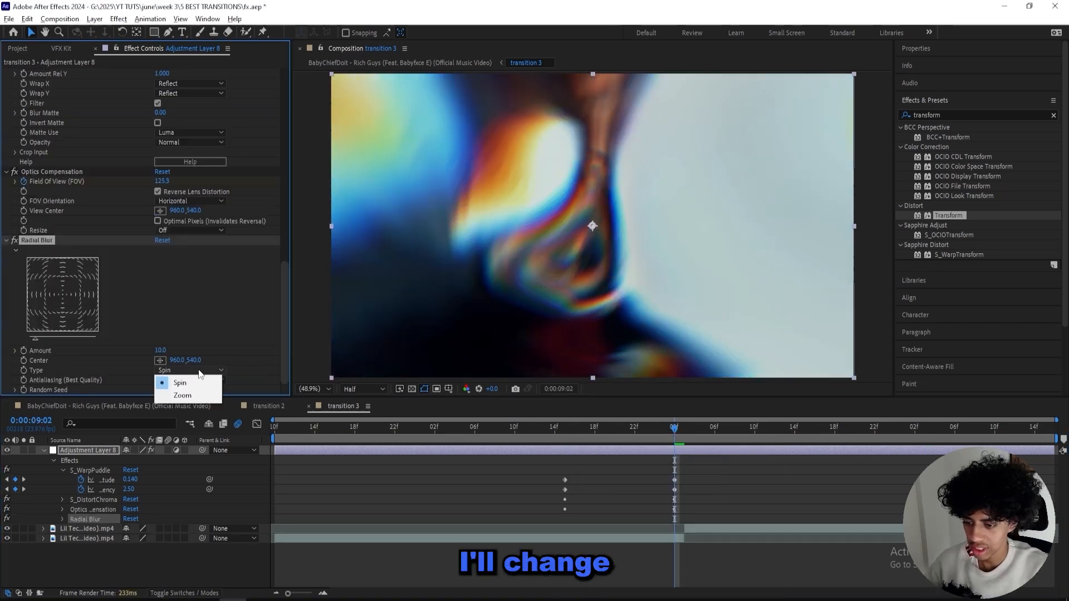
{"action": "left_click", "coordinate": [195, 388]}
{"action": "left_click", "coordinate": [160, 350]}
{"action": "type", "text": "4"}
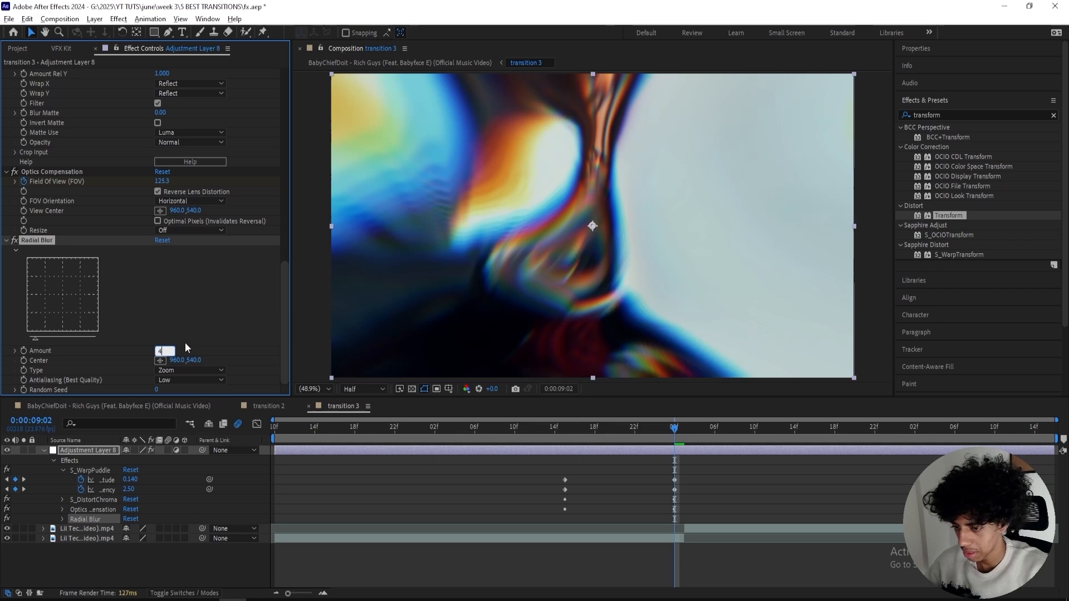
{"action": "type", "text": "0"}
{"action": "key", "text": "Return"}
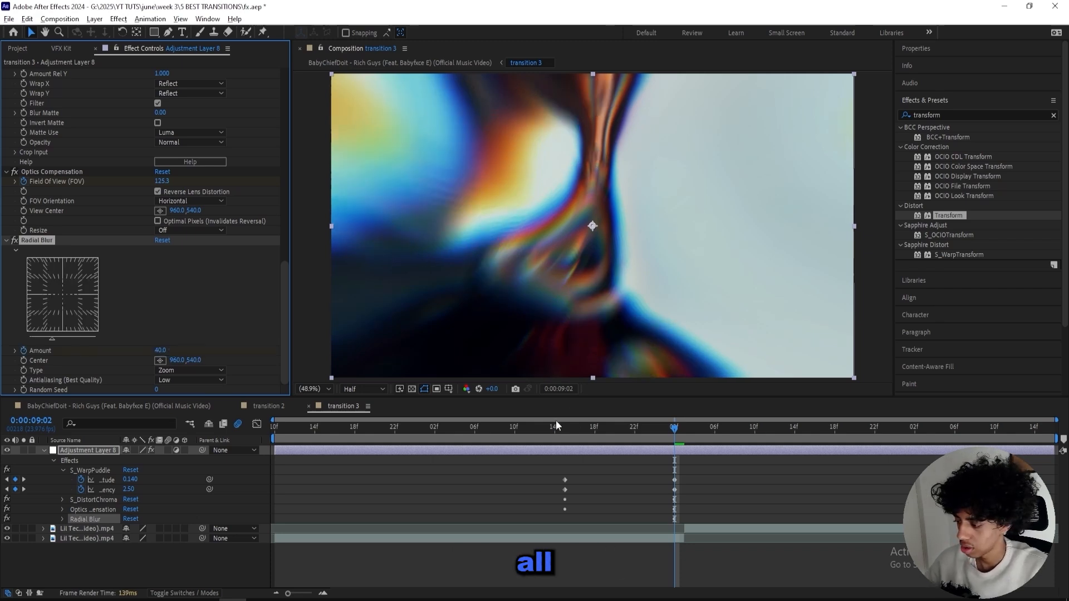
Step: Key Radial Blur's Amount to 0 at 0:00:08:15 and preview the transition
{"action": "left_click", "coordinate": [564, 428]}
{"action": "left_click", "coordinate": [160, 350]}
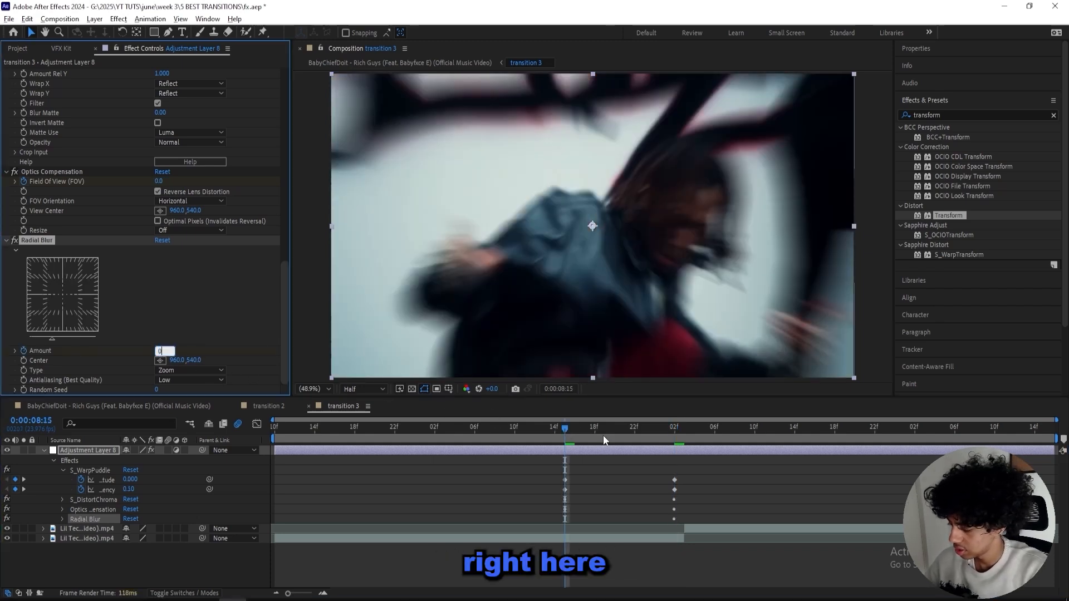
{"action": "type", "text": "0"}
{"action": "key", "text": "Return"}
{"action": "key", "text": "space"}
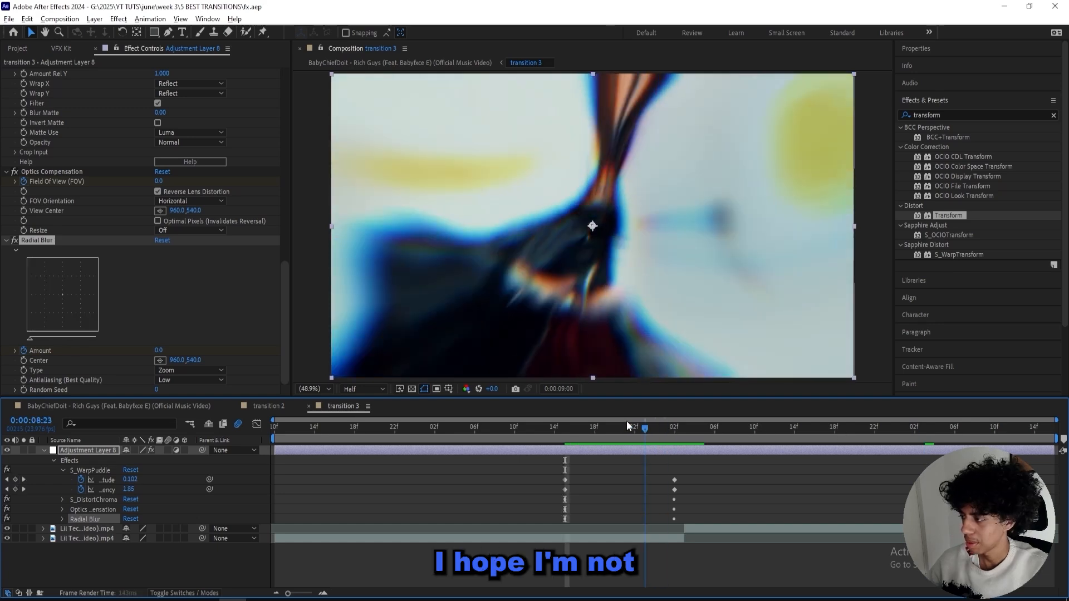
Step: Apply the Exposure effect to the adjustment layer
{"action": "mouse_move", "coordinate": [626, 427]}
{"action": "left_mouse_down"}
{"action": "mouse_move", "coordinate": [570, 428]}
{"action": "mouse_move", "coordinate": [666, 431]}
{"action": "mouse_move", "coordinate": [636, 433]}
{"action": "left_mouse_up"}
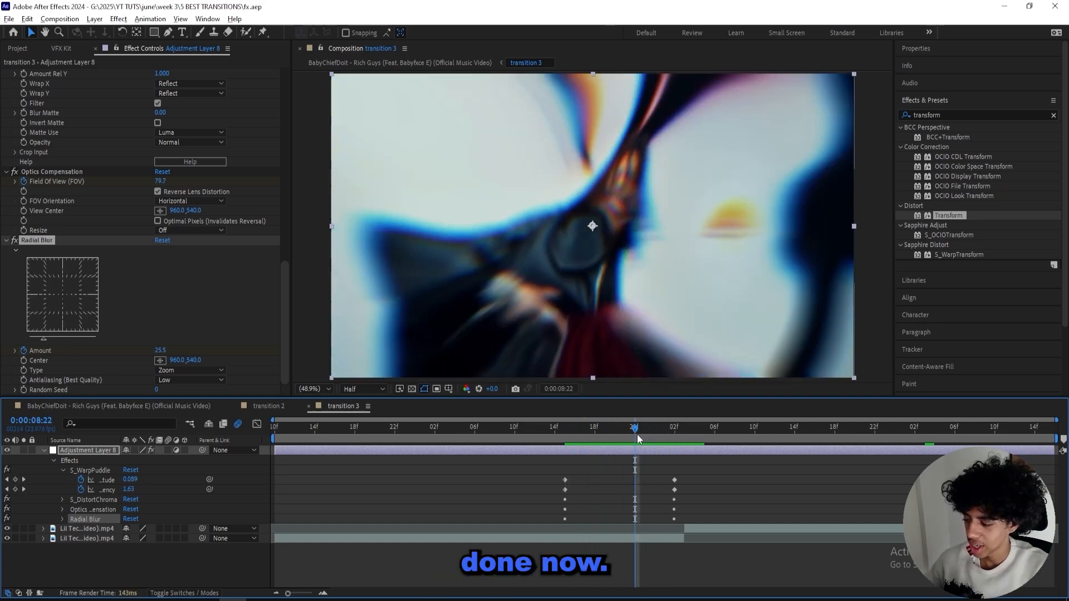
{"action": "key", "text": "ctrl+space"}
{"action": "type", "text": "epxos"}
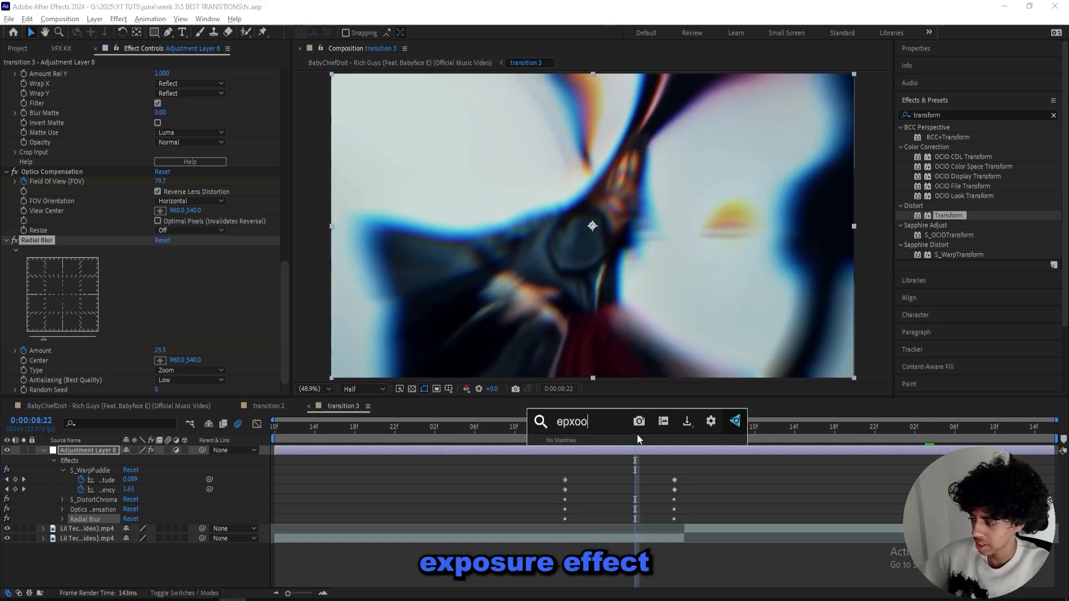
{"action": "key", "text": "BackSpace"}
{"action": "key", "text": "BackSpace"}
{"action": "key", "text": "BackSpace"}
{"action": "key", "text": "BackSpace"}
{"action": "type", "text": "xposure"}
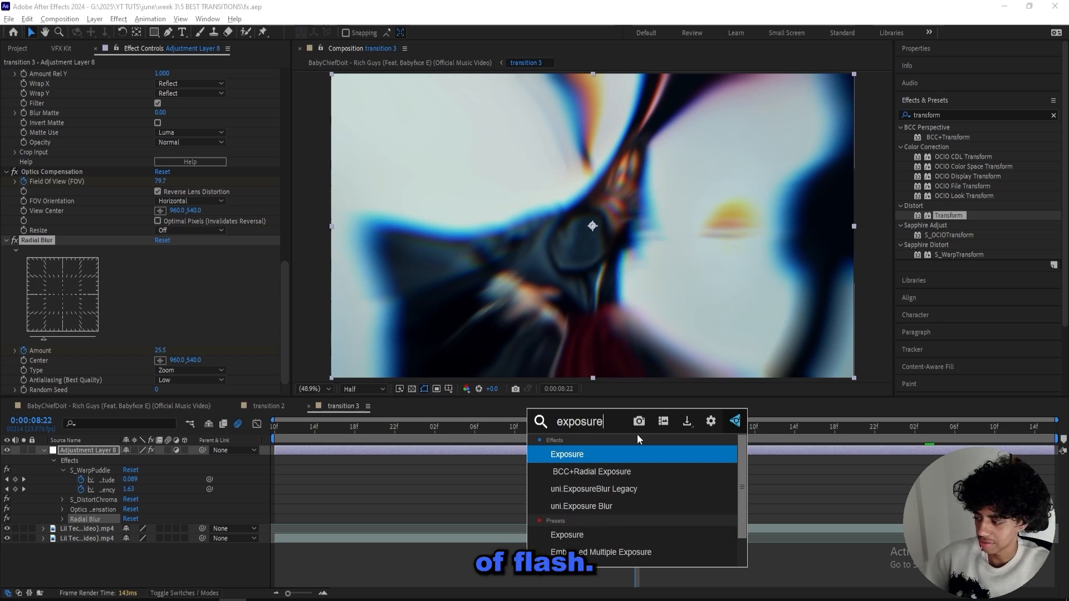
{"action": "key", "text": "Return"}
Step: Key the Exposure effect's master Exposure to 2.3 at 0:00:09:02
{"action": "left_click", "coordinate": [657, 427]}
{"action": "left_click_drag", "start_coordinate": [657, 426], "coordinate": [674, 426]}
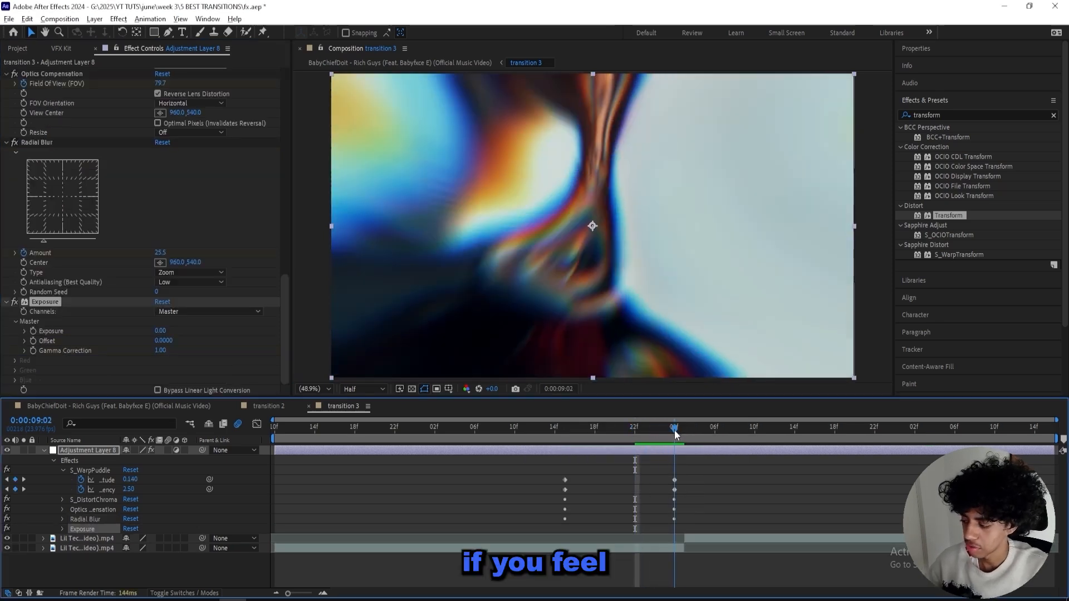
{"action": "left_click", "coordinate": [160, 330]}
{"action": "type", "text": "2"}
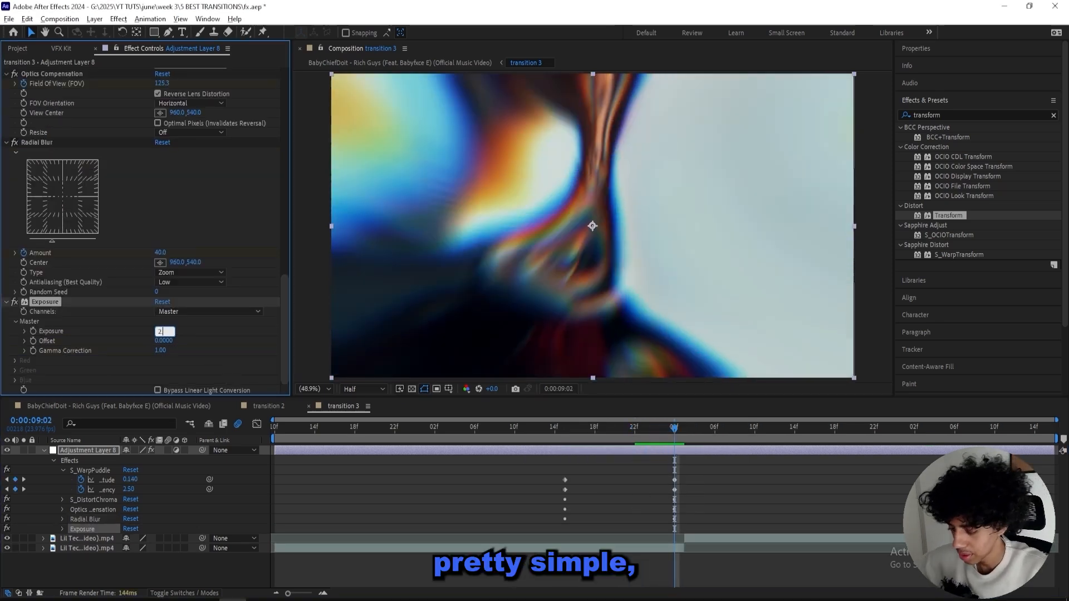
{"action": "key", "text": "Return"}
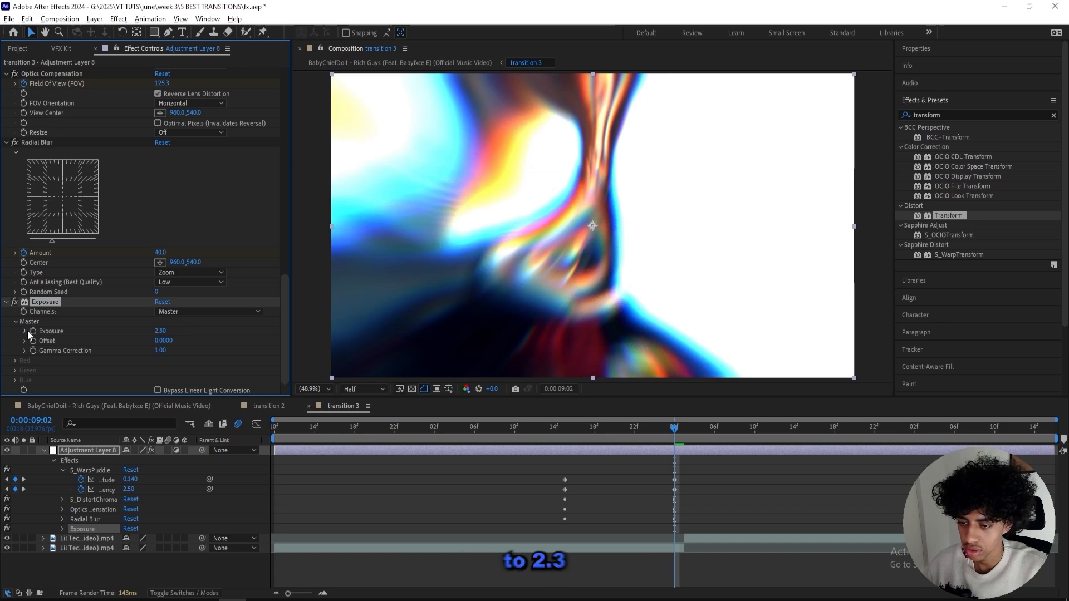
{"action": "left_click", "coordinate": [25, 331]}
Step: Key the master Exposure to 0 at 0:00:08:23 and 0:00:09:05
{"action": "left_click_drag", "start_coordinate": [670, 429], "coordinate": [644, 436]}
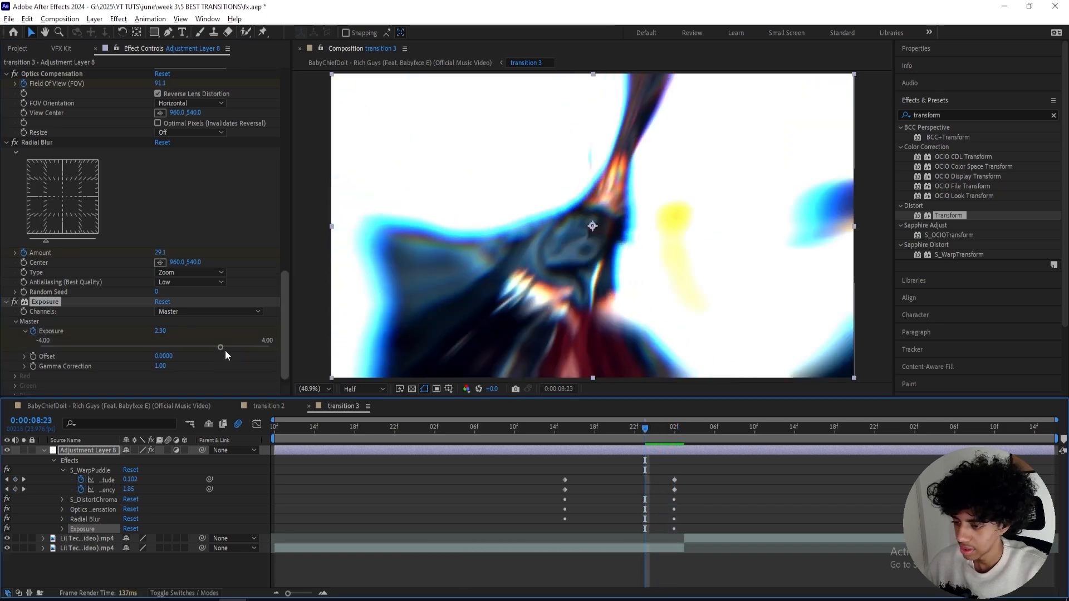
{"action": "left_click", "coordinate": [160, 331]}
{"action": "type", "text": "0"}
{"action": "key", "text": "Return"}
{"action": "left_click", "coordinate": [695, 436]}
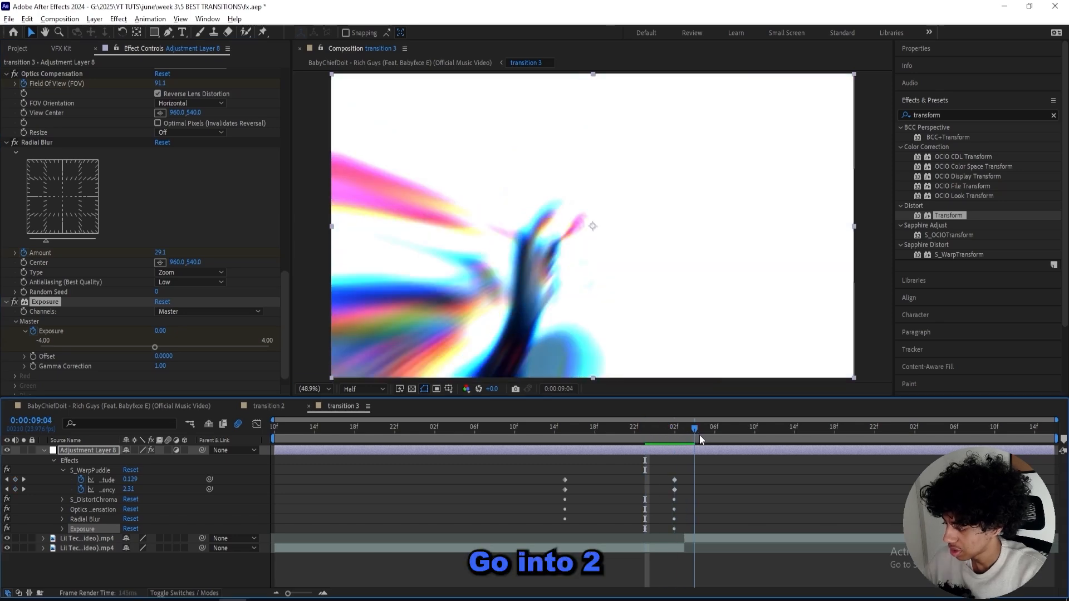
{"action": "left_click_drag", "start_coordinate": [704, 432], "coordinate": [506, 436]}
{"action": "left_click", "coordinate": [160, 331]}
{"action": "type", "text": "0"}
{"action": "key", "text": "Return"}
Step: Turn on motion blur for the adjustment layer and preview the transition
{"action": "left_click", "coordinate": [654, 436]}
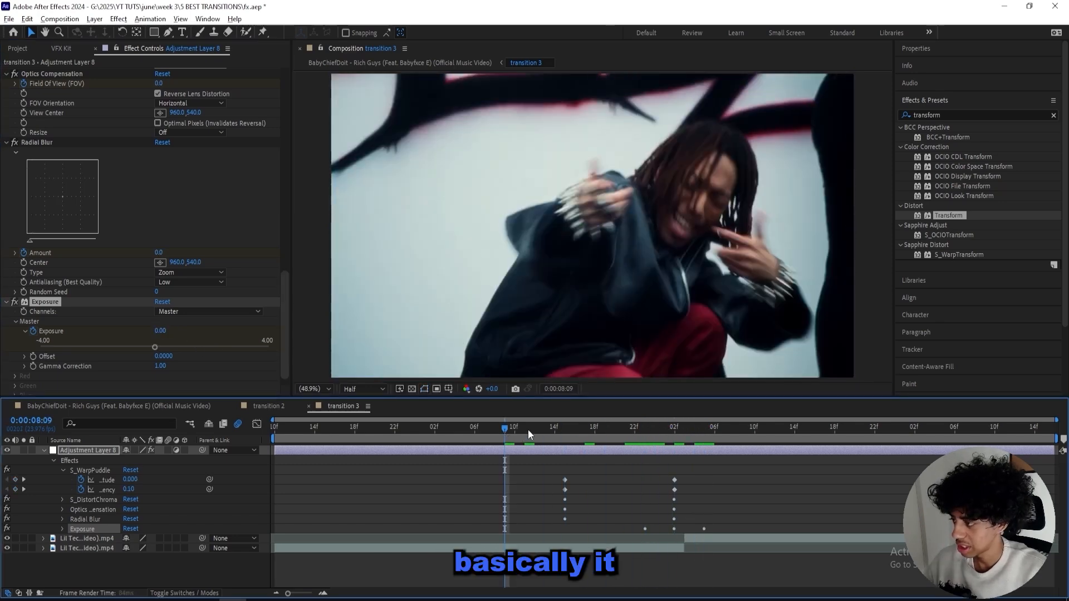
{"action": "key", "text": "space"}
{"action": "left_click", "coordinate": [166, 450]}
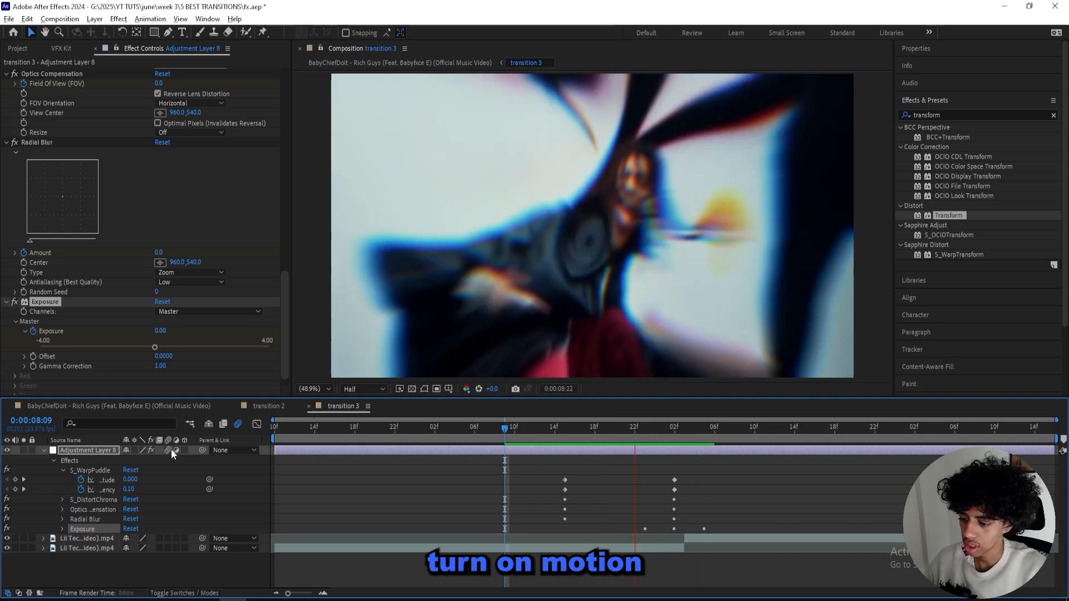
{"action": "left_click", "coordinate": [540, 432]}
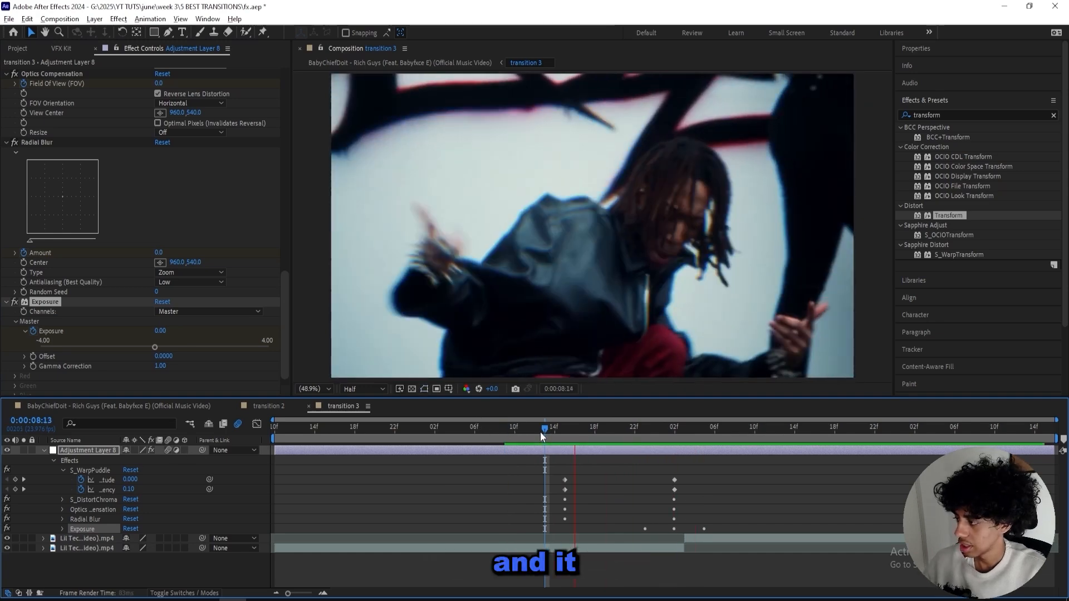
{"action": "key", "text": "space"}
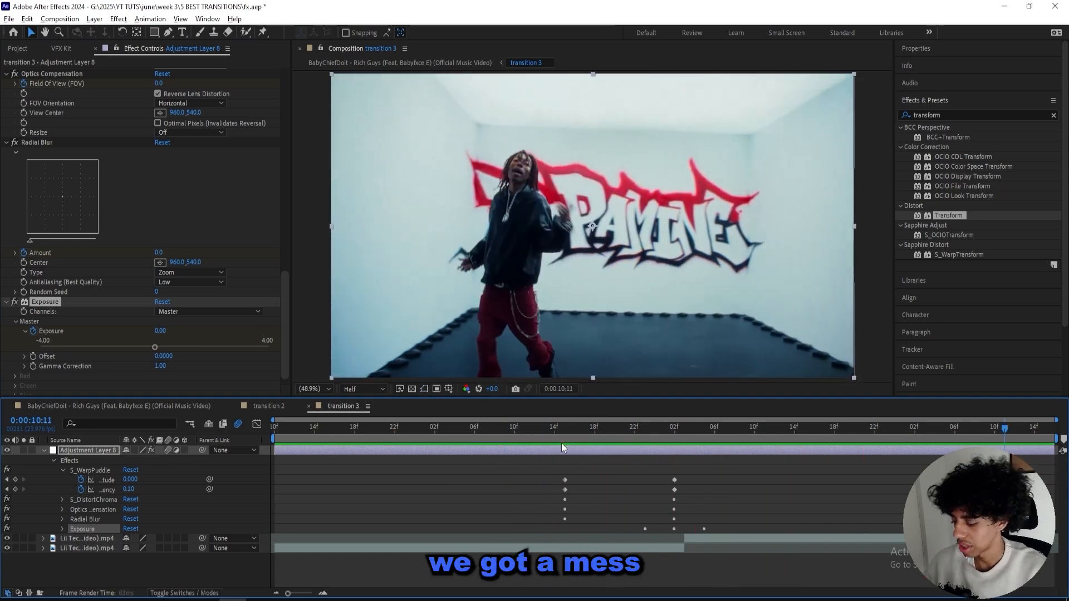
Step: Reveal the adjustment layer's modified effect properties and apply Easy Ease to all their keyframes
{"action": "key", "text": "u"}
{"action": "key", "text": "u"}
{"action": "left_click_drag", "start_coordinate": [887, 455], "coordinate": [531, 577]}
{"action": "key", "text": "F9"}
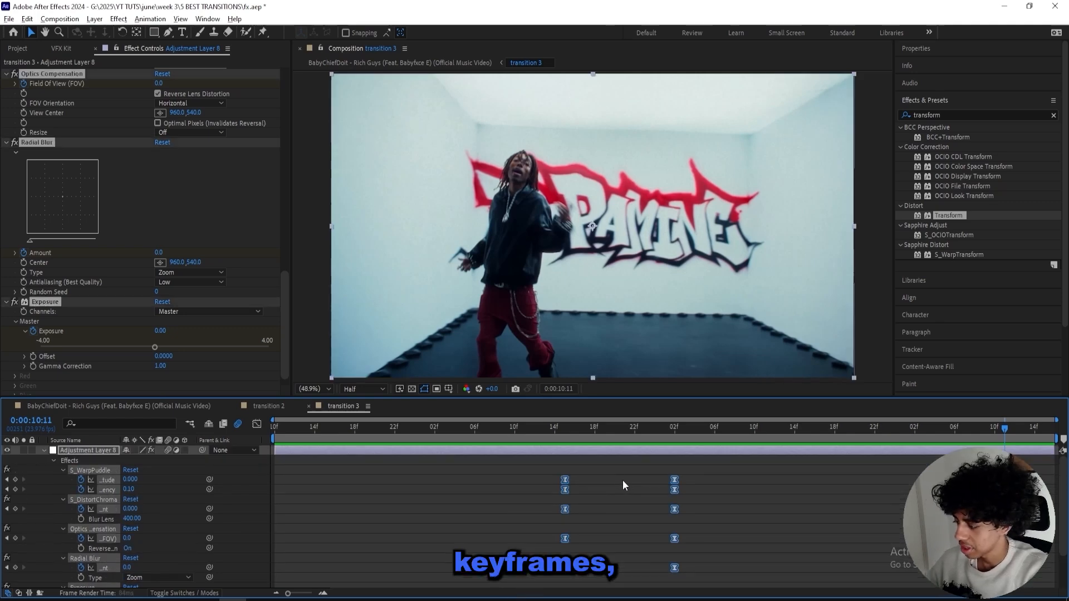
{"action": "scroll", "coordinate": [622, 480], "scroll_direction": "up", "scroll_amount": 3}
Step: Reshape the value graph of S_WarpPuddle's Amplitude into a sharp peak at 0:00:09:02 with flatter, longer ends
{"action": "left_click", "coordinate": [256, 425]}
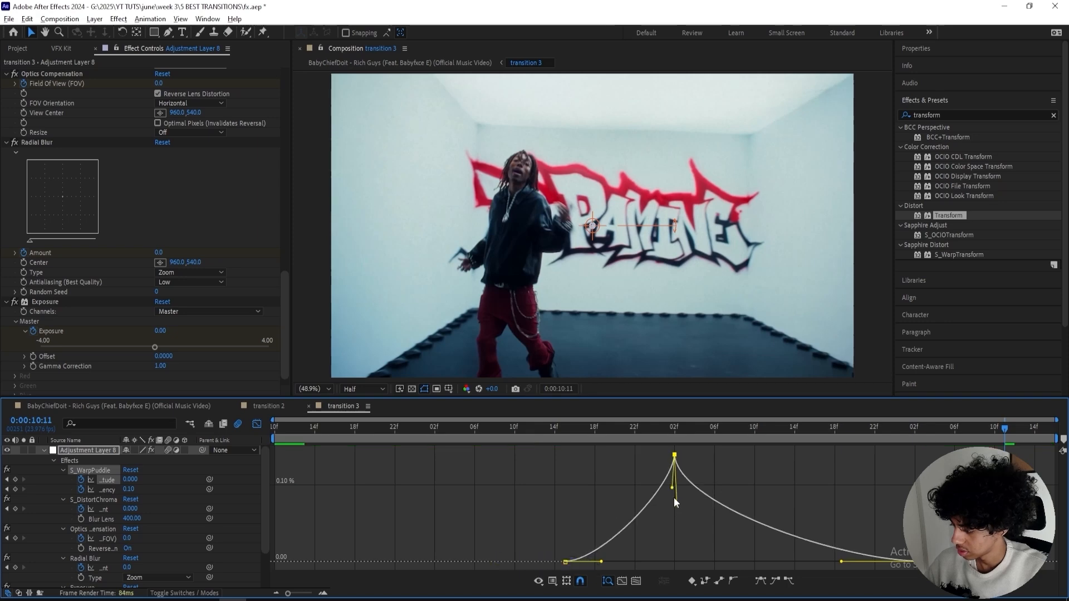
{"action": "left_click_drag", "start_coordinate": [673, 498], "coordinate": [677, 516]}
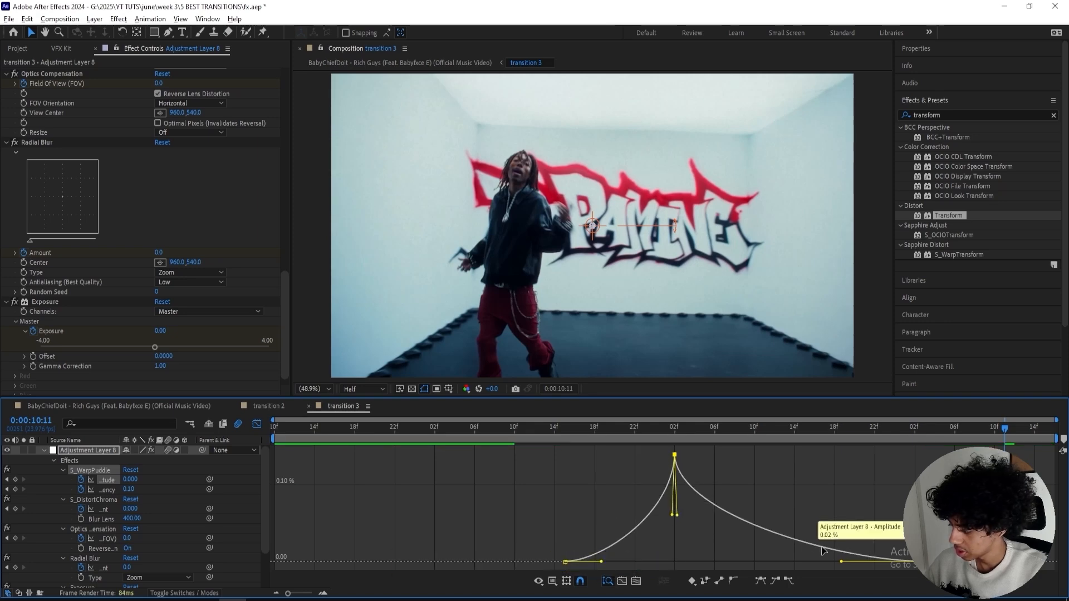
{"action": "left_click_drag", "start_coordinate": [841, 562], "coordinate": [740, 562]}
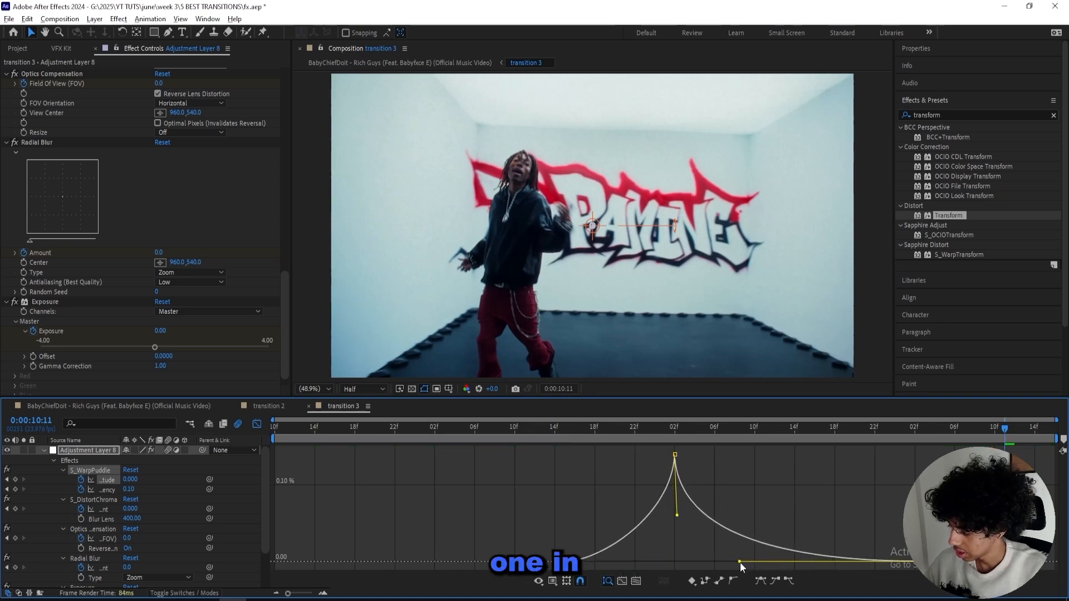
{"action": "left_click", "coordinate": [626, 539]}
{"action": "left_click_drag", "start_coordinate": [602, 562], "coordinate": [629, 562]}
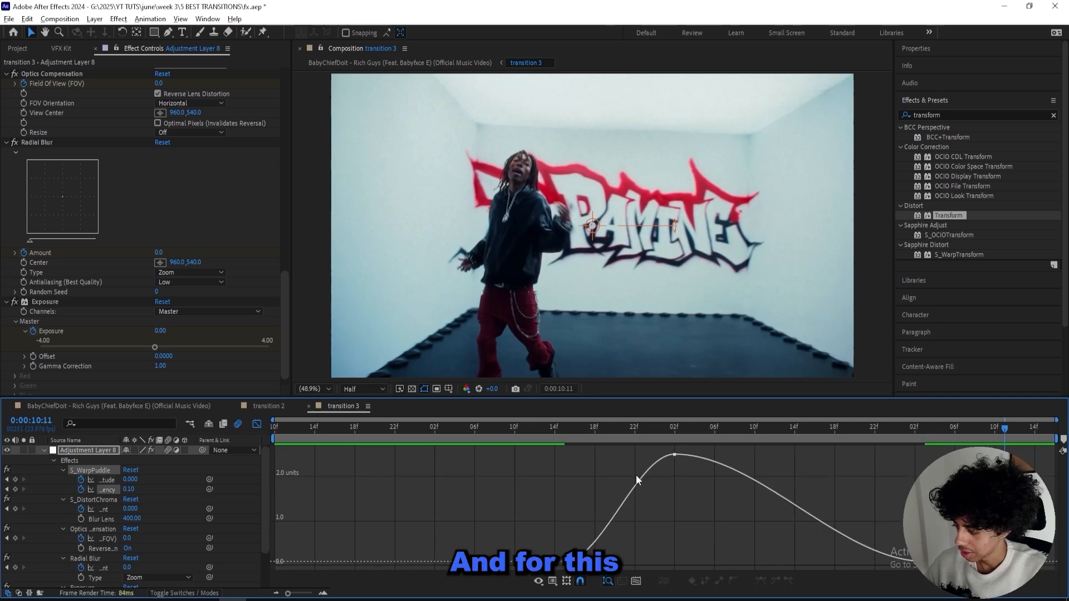
Step: Give S_WarpPuddle's Frequency and Optics Compensation's Field Of View the same sharp-peaked value graph at 0:00:09:02
{"action": "left_click", "coordinate": [674, 455]}
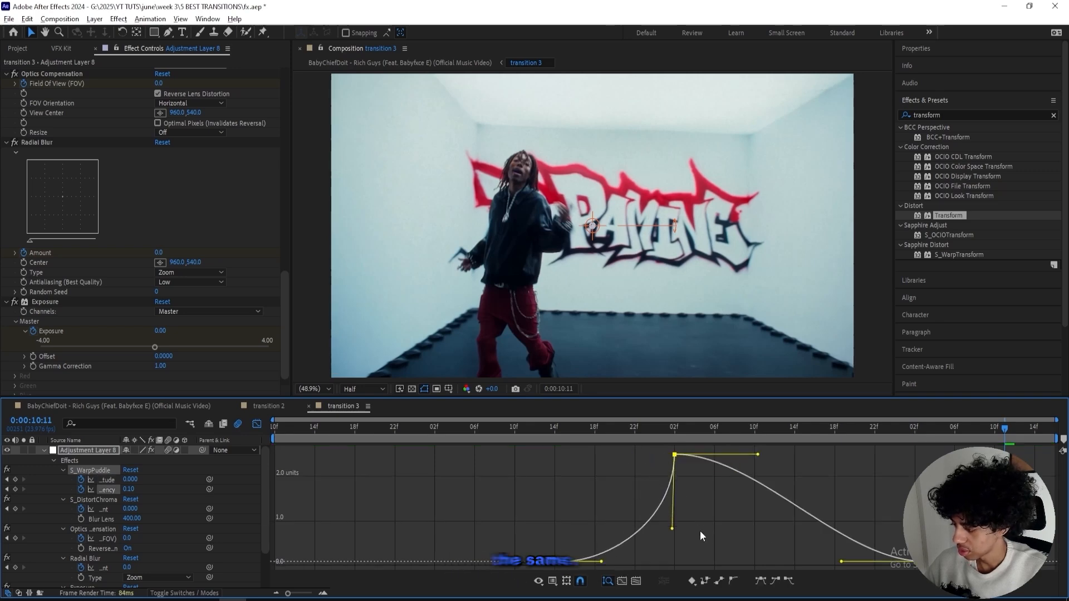
{"action": "left_click", "coordinate": [107, 538]}
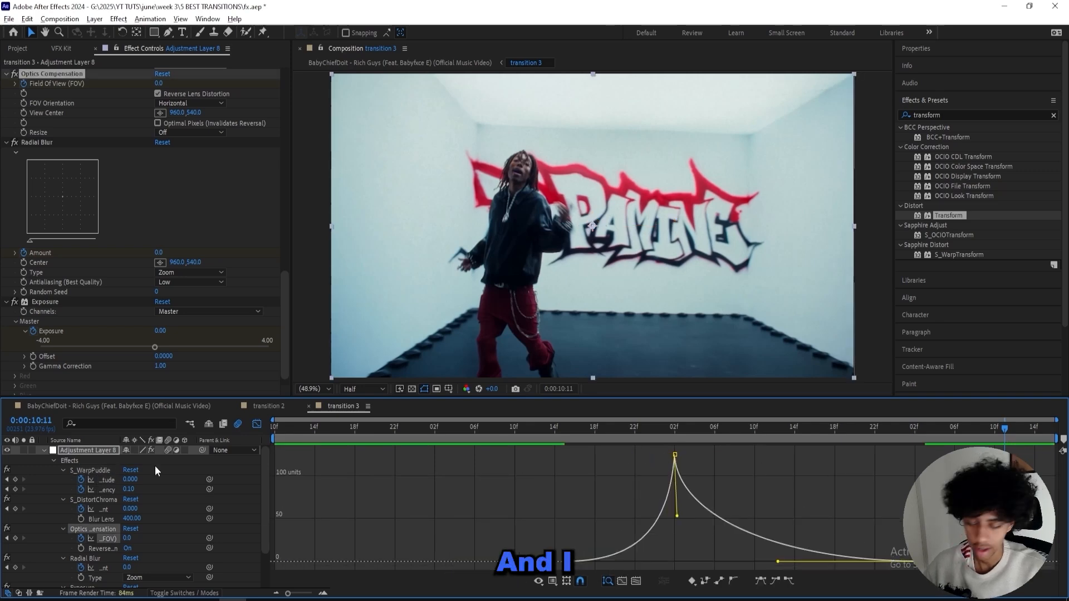
Step: Reshape Radial Blur's Amount graph into a sharp peak at 0:00:09:02, easing out gradually towards 0:00:10:03
{"action": "left_click", "coordinate": [100, 539]}
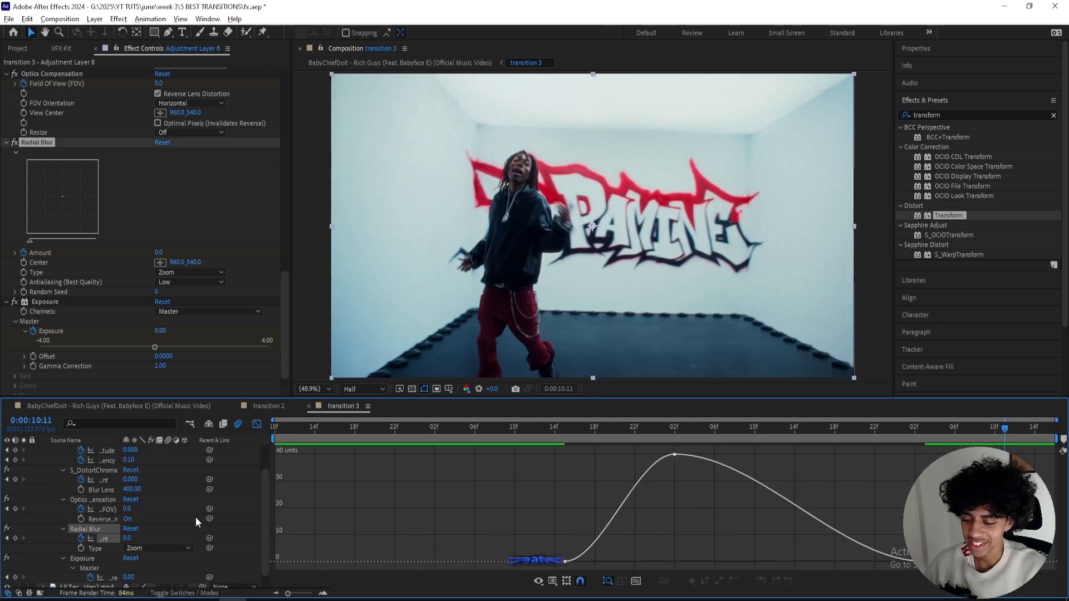
{"action": "left_click", "coordinate": [257, 425]}
{"action": "left_click", "coordinate": [256, 426]}
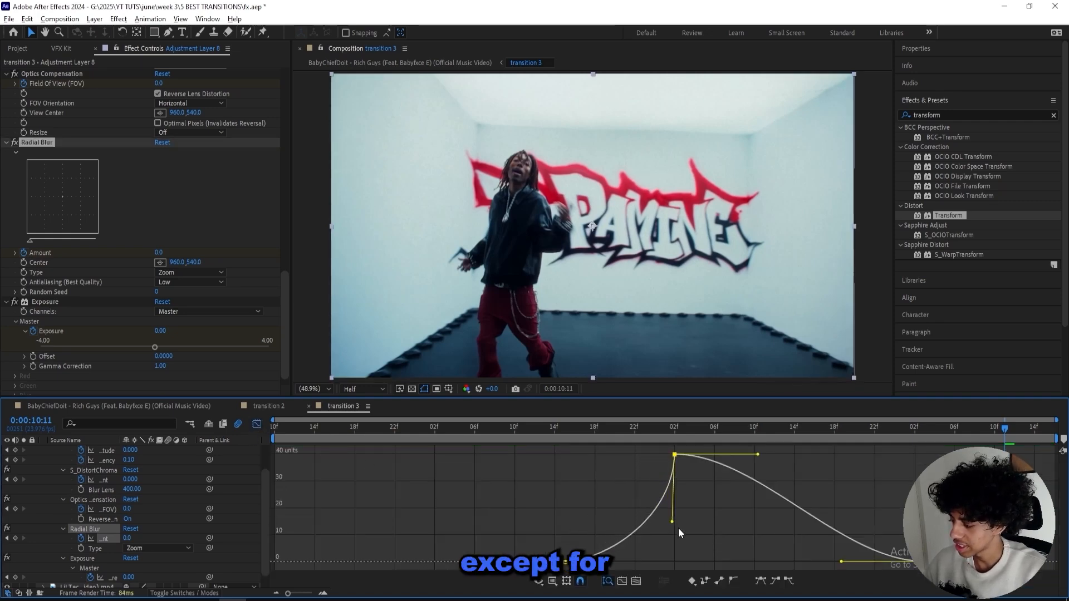
{"action": "left_click_drag", "start_coordinate": [757, 455], "coordinate": [677, 531]}
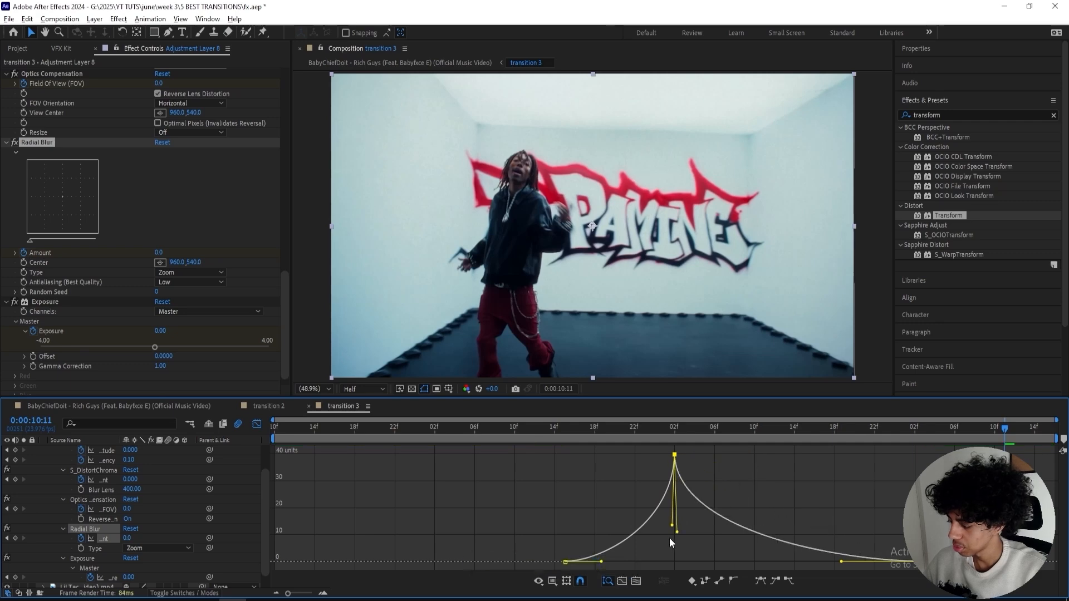
{"action": "left_click", "coordinate": [256, 425]}
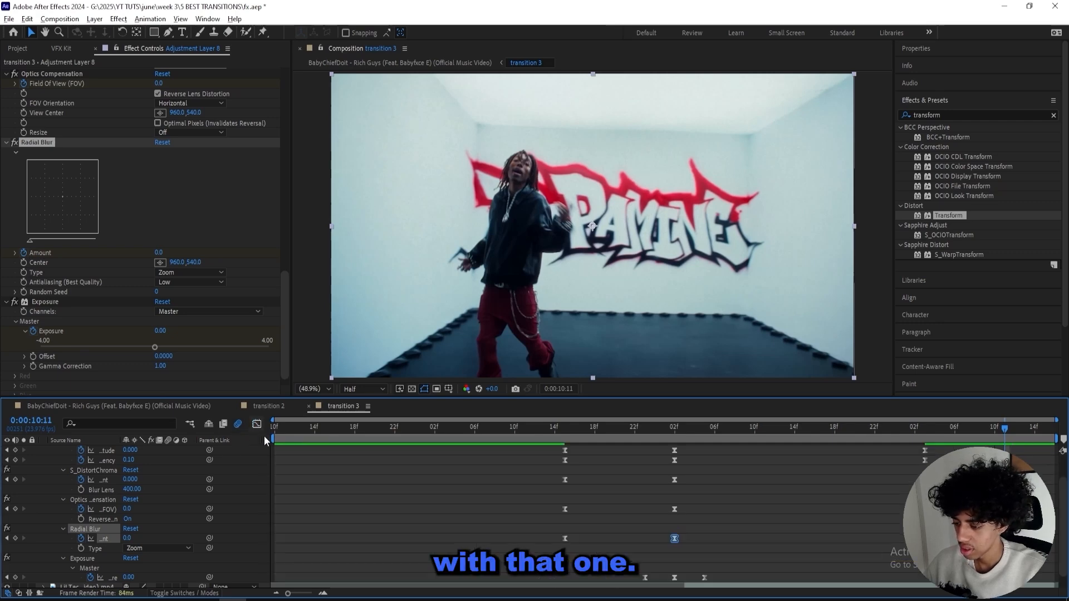
{"action": "left_click", "coordinate": [763, 522]}
{"action": "left_click", "coordinate": [257, 425]}
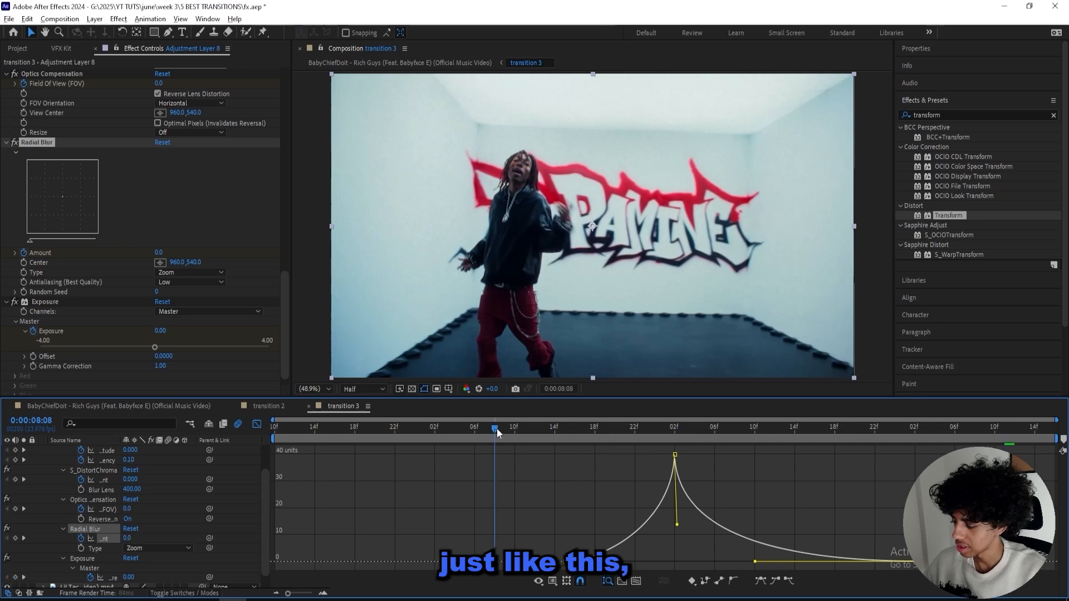
Step: Switch the timeline back from the value graph to the layer view, save the project and preview transition 3
{"action": "left_click_drag", "start_coordinate": [497, 429], "coordinate": [504, 429]}
{"action": "left_click", "coordinate": [257, 425]}
{"action": "key", "text": "space"}
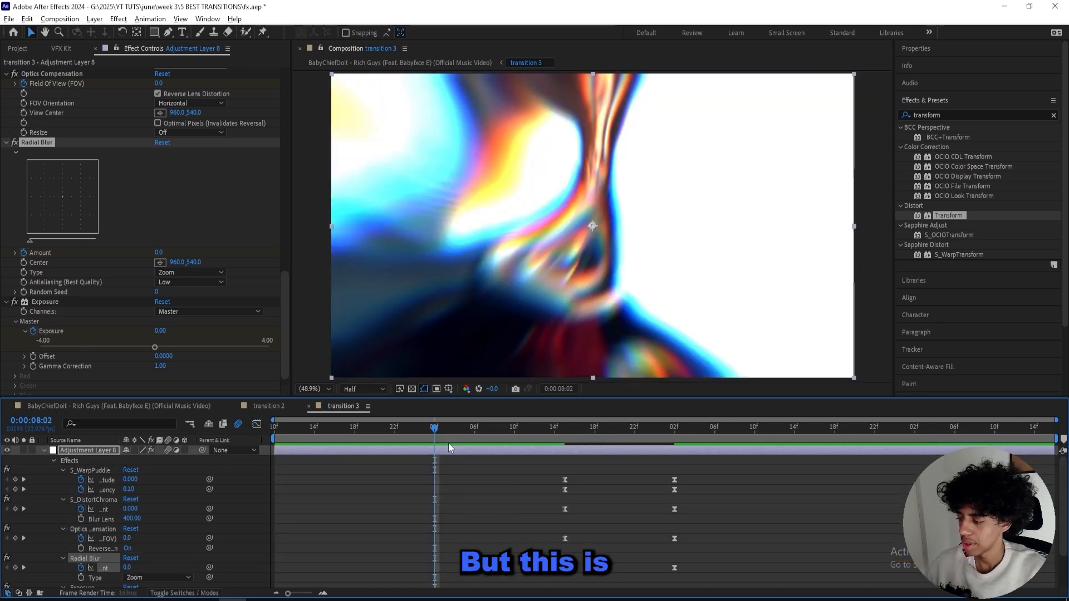
{"action": "left_click", "coordinate": [447, 442]}
{"action": "left_click", "coordinate": [445, 478]}
{"action": "key", "text": "ctrl+s"}
{"action": "key", "text": "space"}
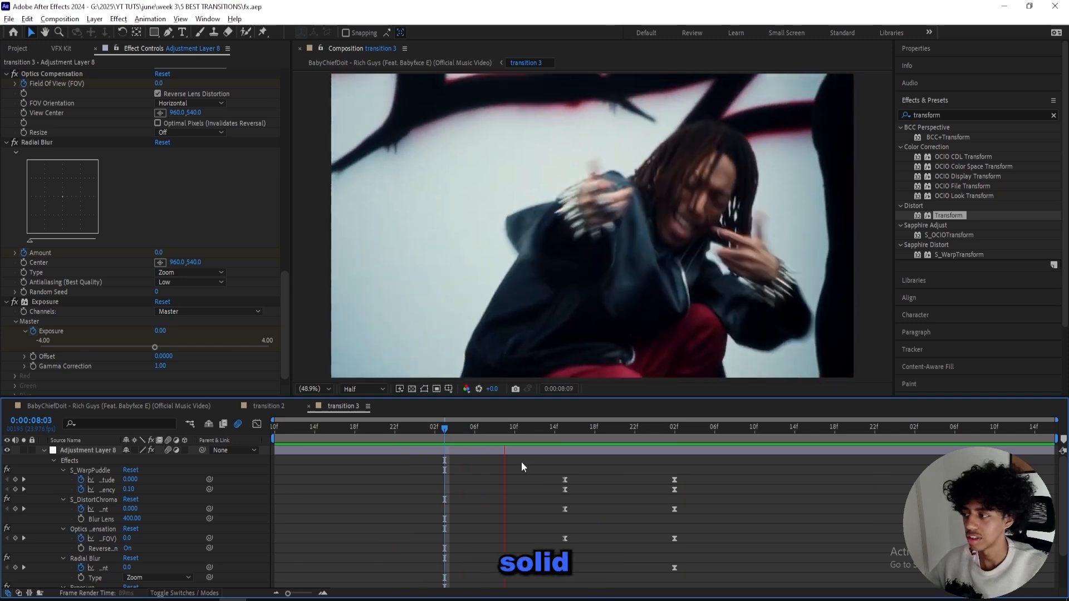
{"action": "mouse_move", "coordinate": [569, 432]}
{"action": "left_mouse_down"}
{"action": "mouse_move", "coordinate": [805, 441]}
{"action": "mouse_move", "coordinate": [554, 445]}
{"action": "left_mouse_up"}
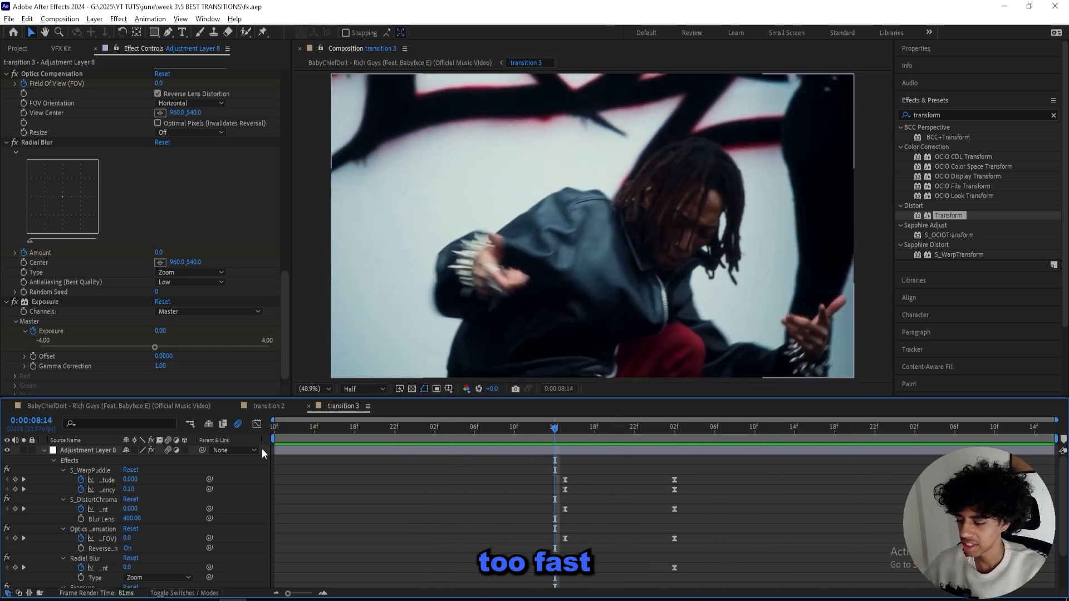
Step: Add a new adjustment layer at the top of transition 3 and search the VFX Kit for "woah"
{"action": "left_click", "coordinate": [43, 451]}
{"action": "key", "text": "ctrl+alt+y"}
{"action": "left_click", "coordinate": [60, 49]}
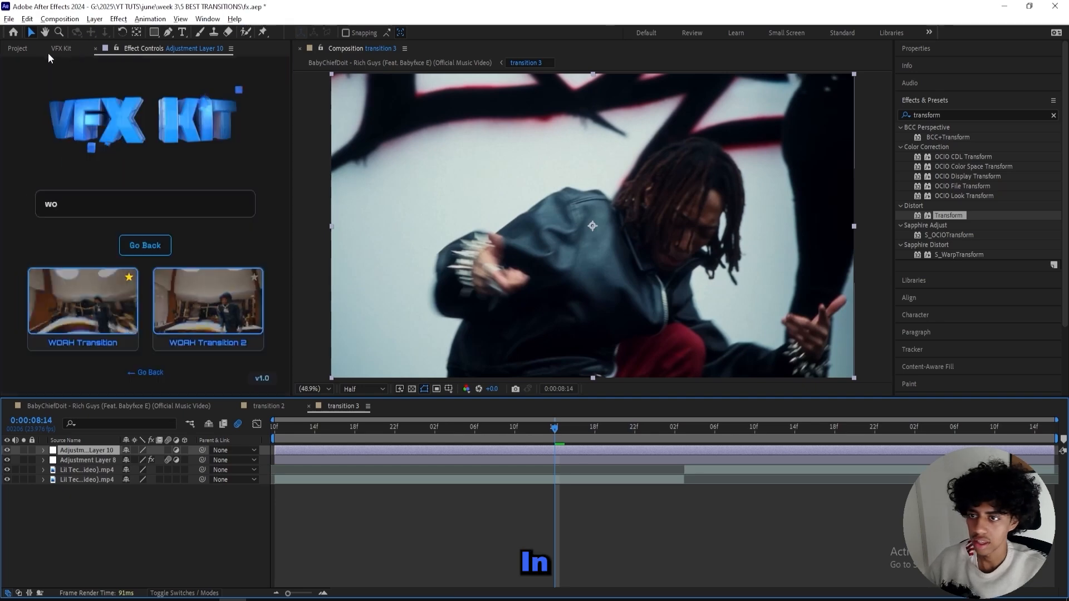
{"action": "left_click", "coordinate": [121, 215]}
{"action": "type", "text": "woah"}
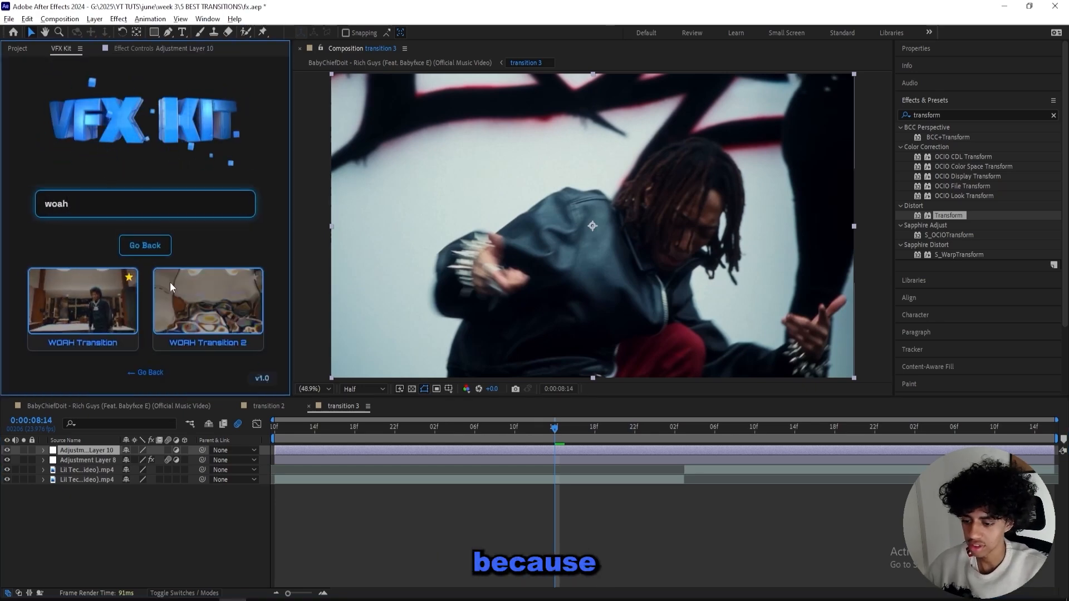
Step: Hide Adjustment Layer 8 and apply the WOAH Transition preset to the new adjustment layer
{"action": "left_click", "coordinate": [92, 459]}
{"action": "left_click", "coordinate": [8, 460]}
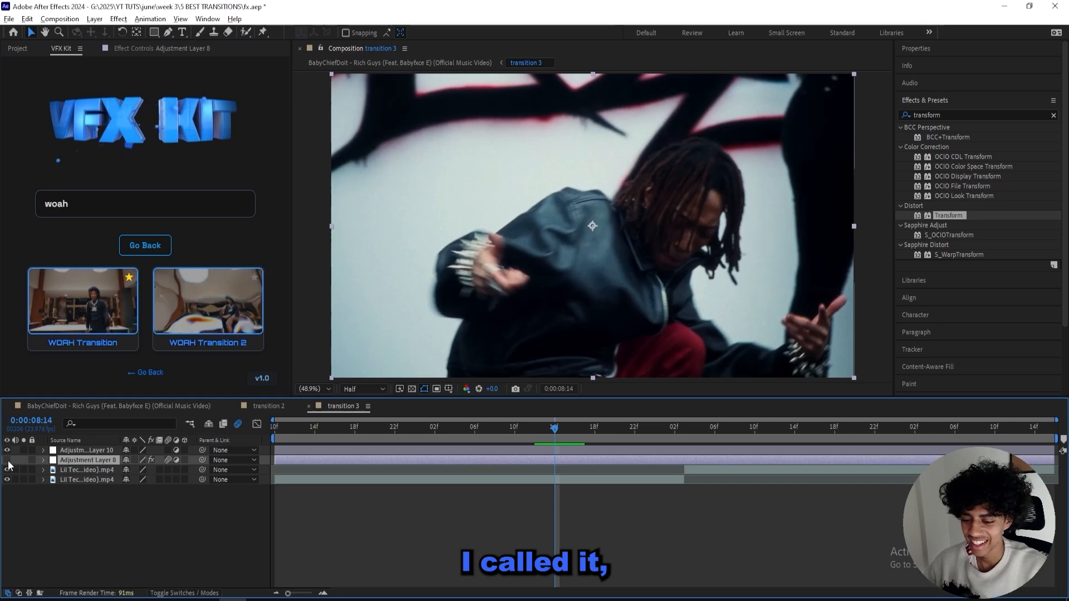
{"action": "left_click", "coordinate": [83, 450]}
{"action": "left_click", "coordinate": [103, 306]}
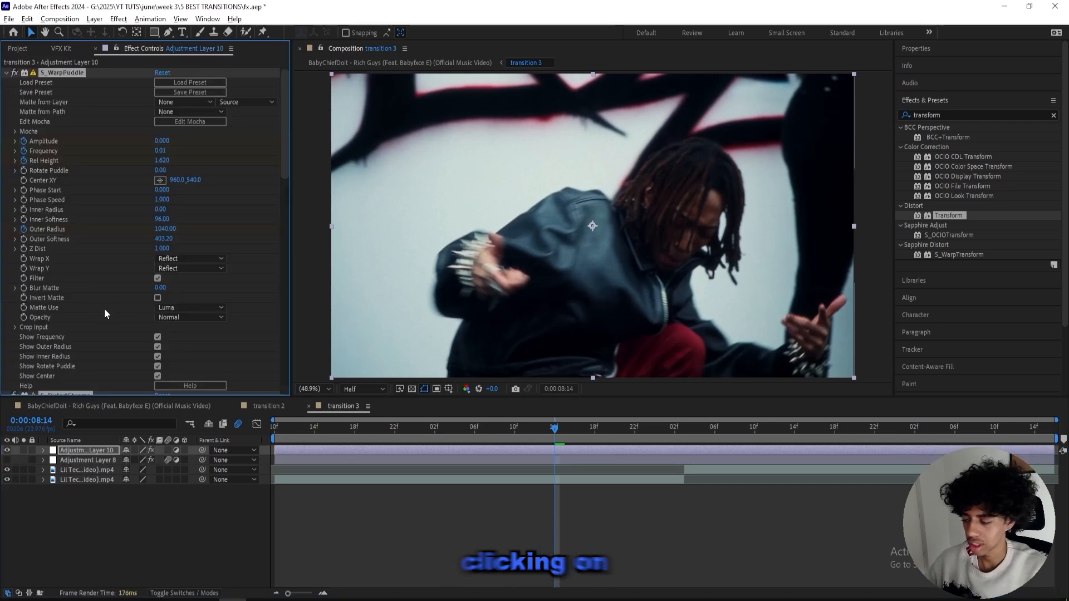
Step: Delete the hidden Adjustment Layer 8 with the manually built effects
{"action": "scroll", "coordinate": [647, 501], "scroll_direction": "down", "scroll_amount": 2}
{"action": "left_click_drag", "start_coordinate": [605, 524], "coordinate": [684, 533]}
{"action": "key", "text": "u"}
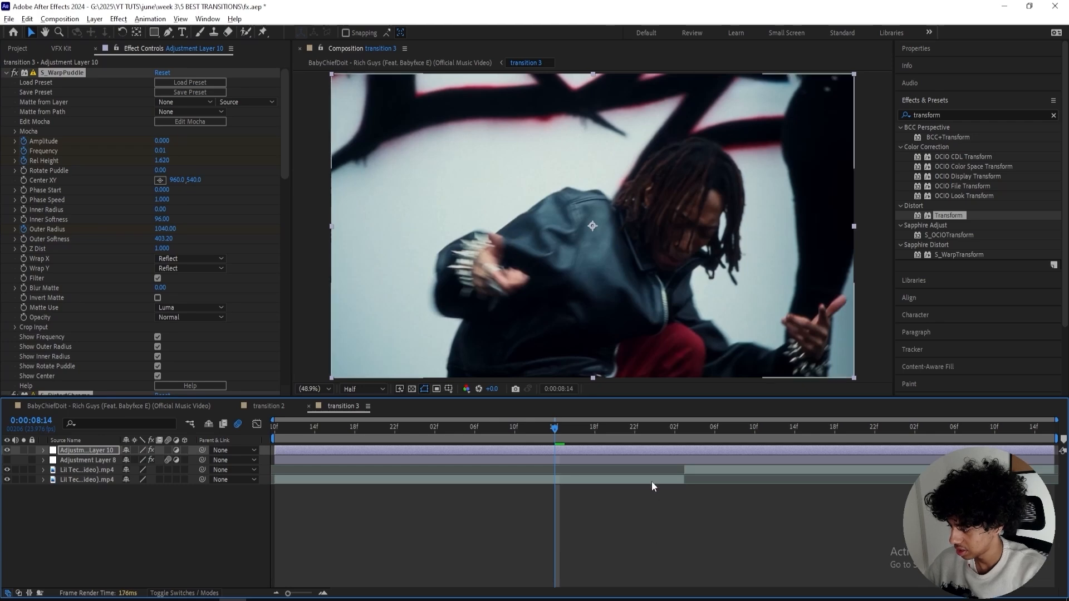
{"action": "left_click", "coordinate": [646, 463]}
{"action": "key", "text": "Delete"}
Step: Play back the preset version of the transition across the cut between the two clips
{"action": "key", "text": "space"}
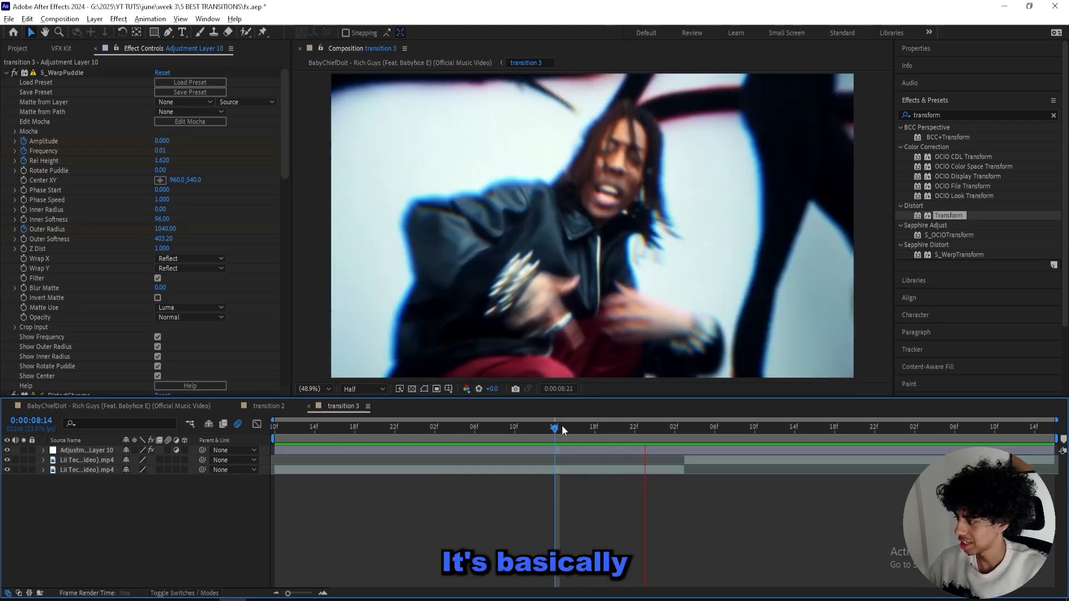
{"action": "left_click", "coordinate": [616, 430]}
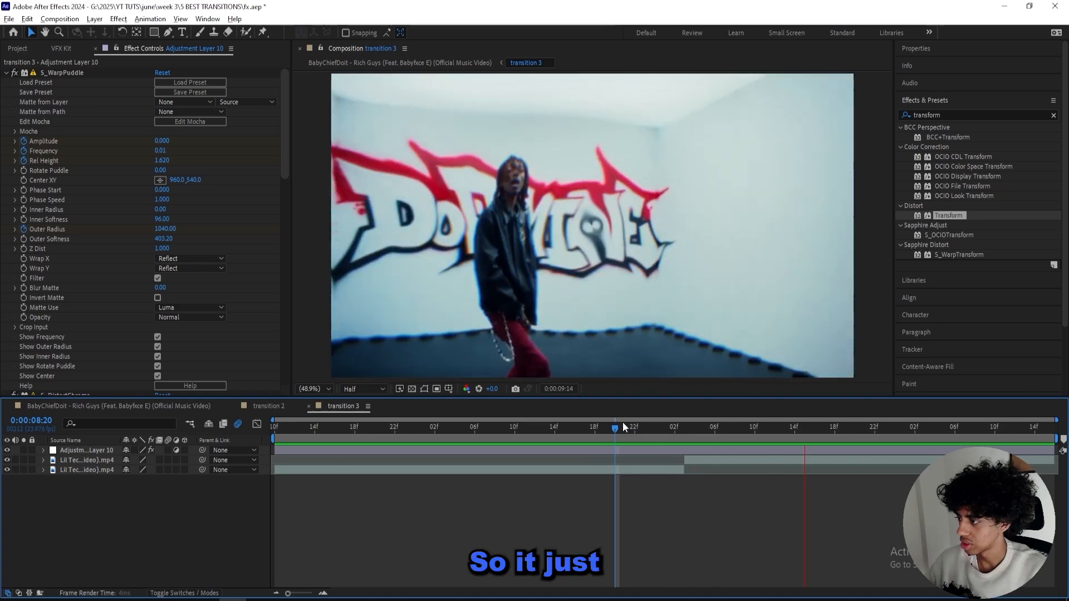
{"action": "key", "text": "space"}
{"action": "key", "text": "space"}
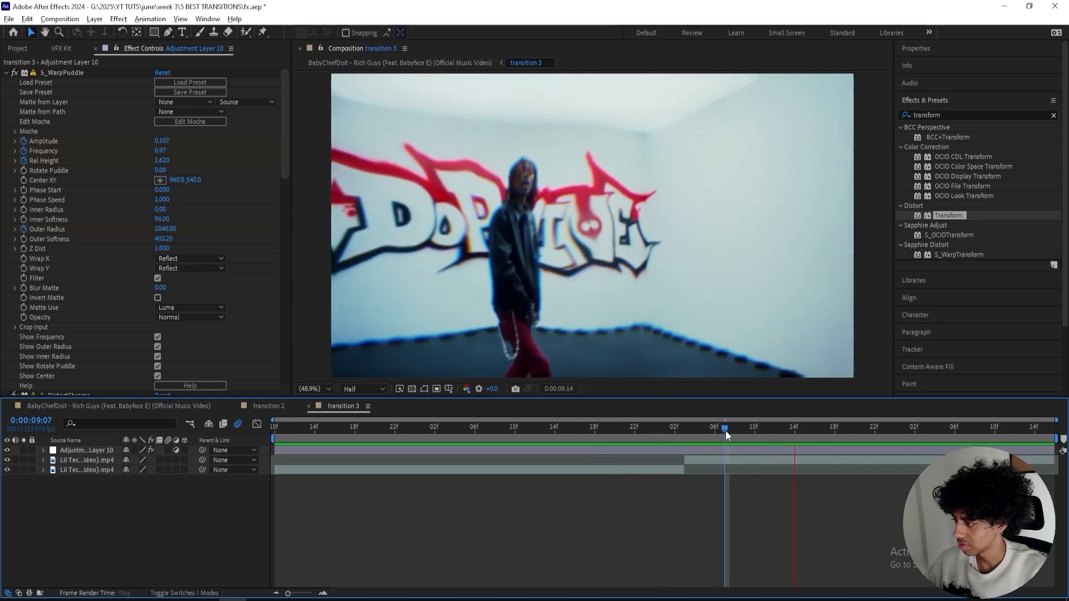